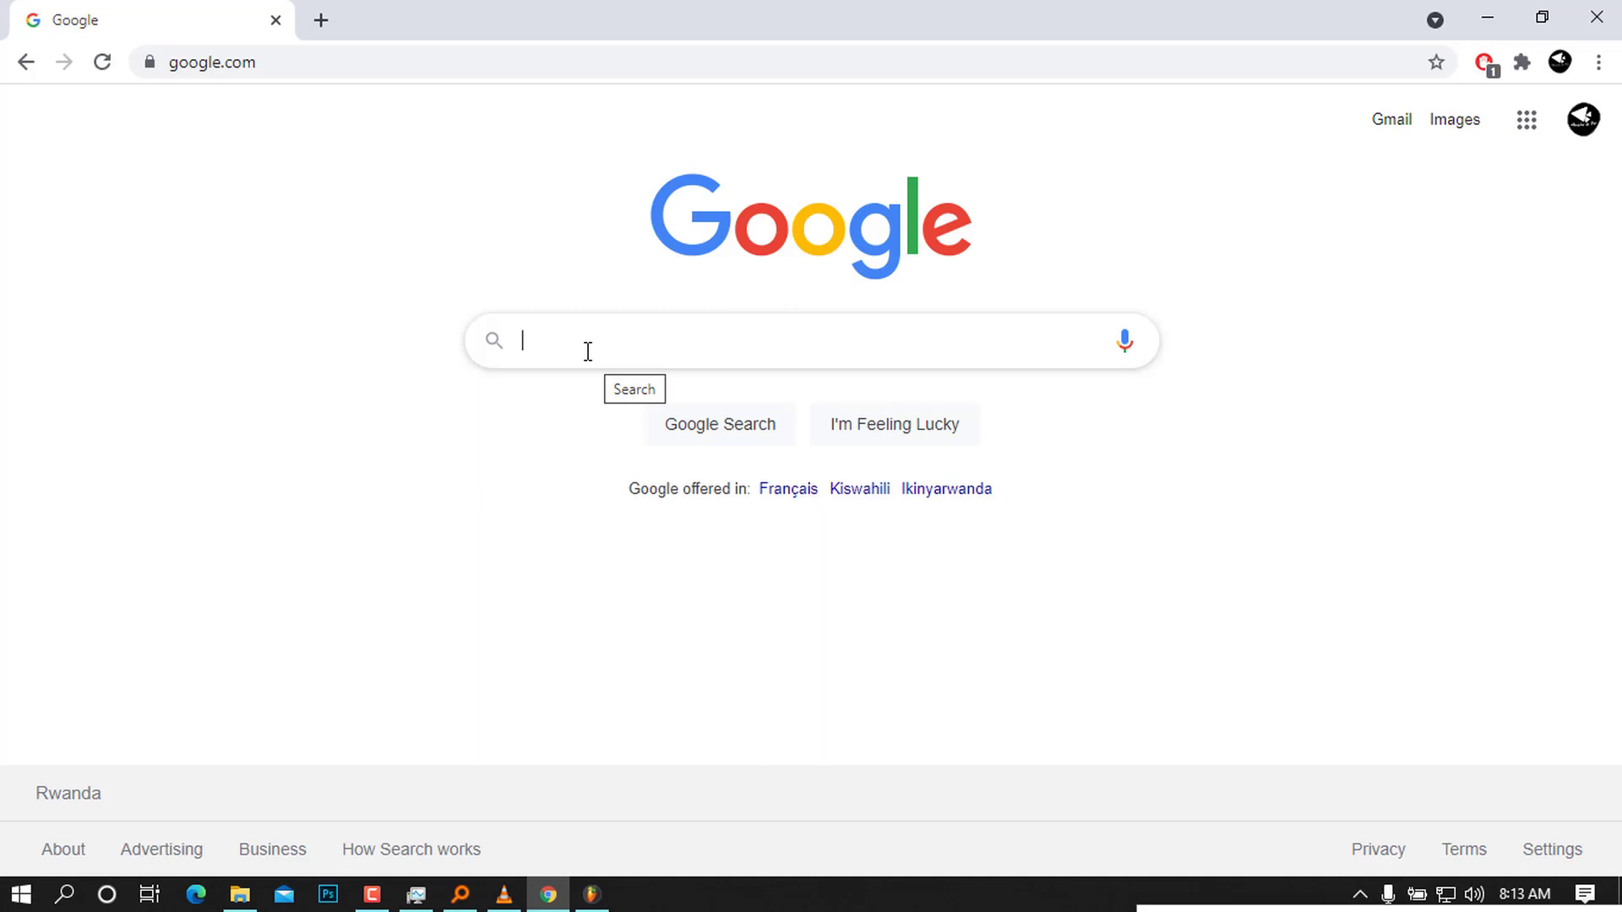
Step: Open a Command Prompt and check the installed Java version with java --version
{"action": "key", "text": "super+r"}
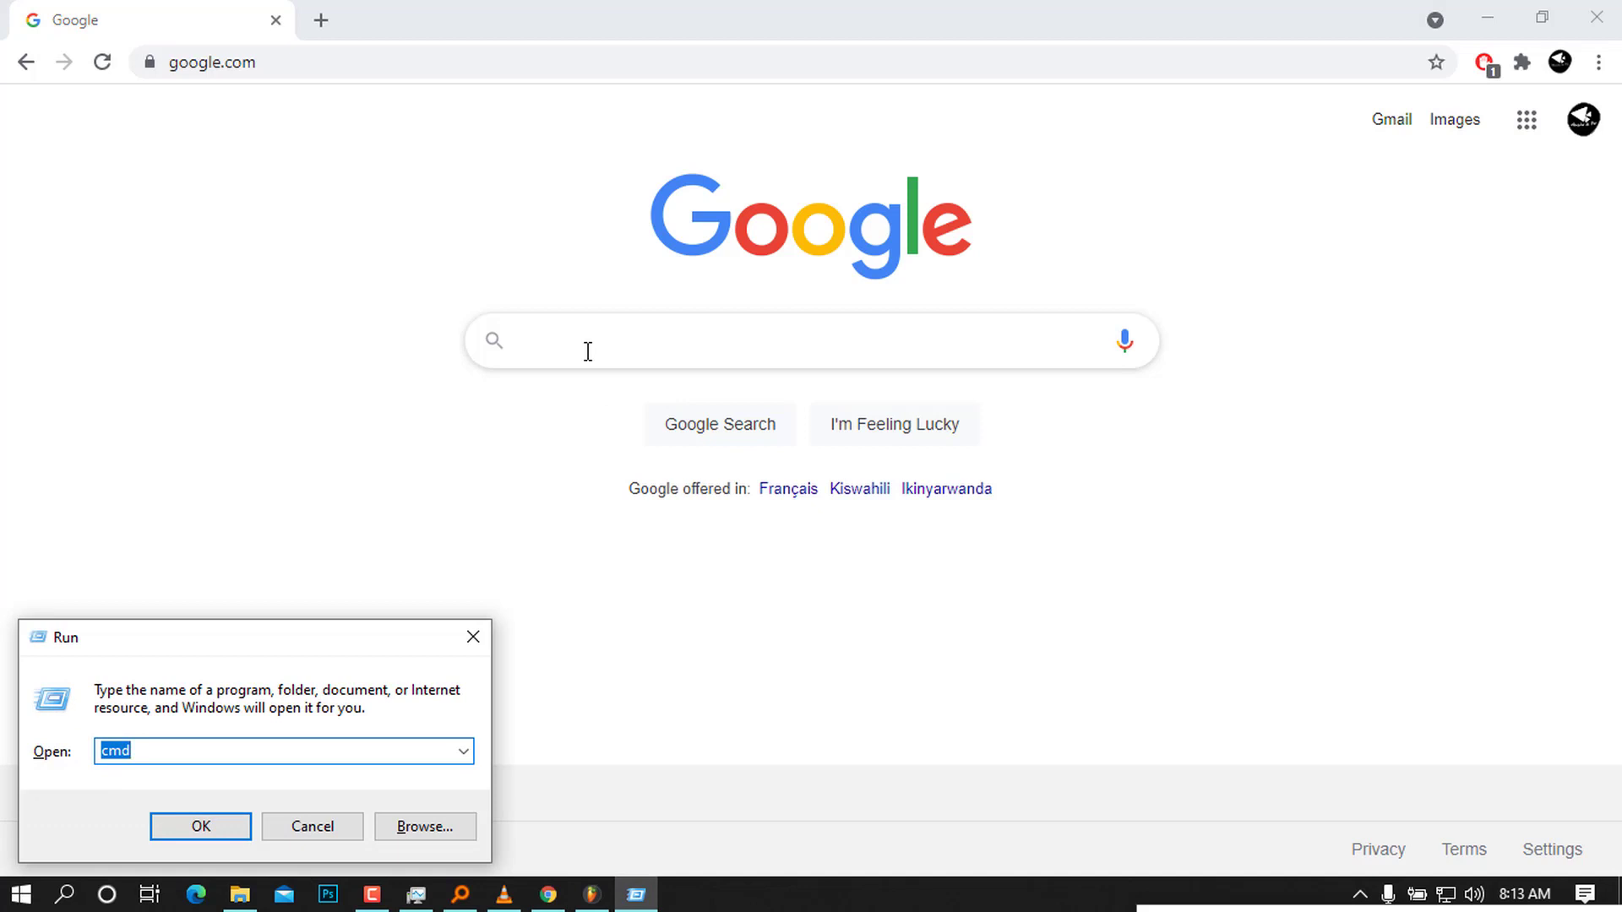
{"action": "key", "text": "Return"}
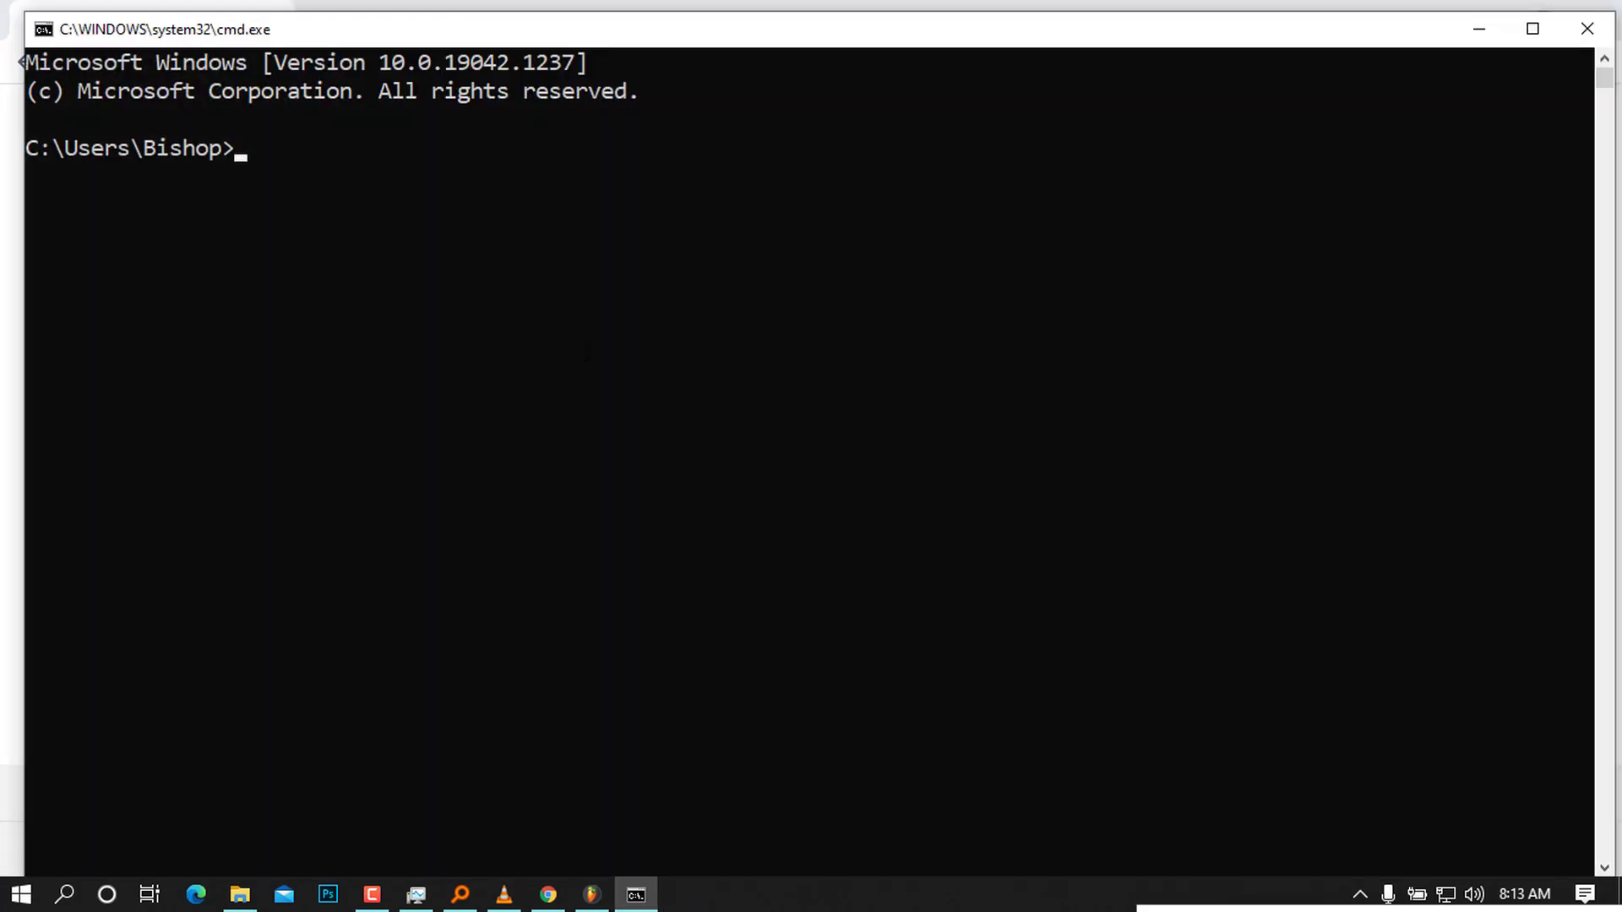
{"action": "type", "text": "java --versopm"}
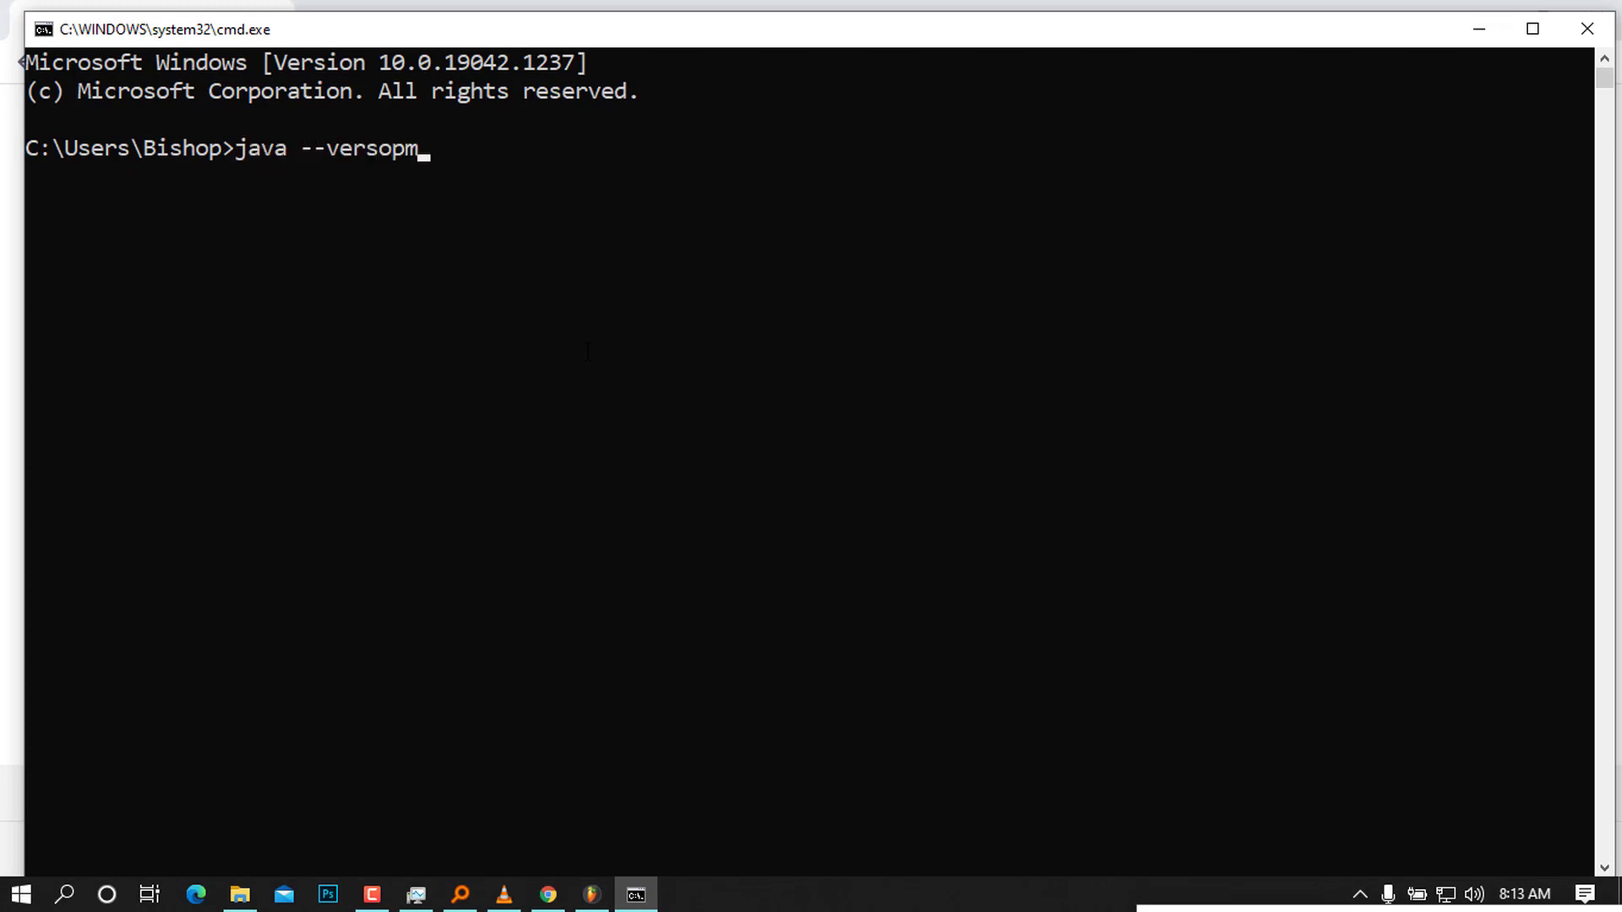
{"action": "key", "text": "BackSpace"}
{"action": "key", "text": "BackSpace"}
{"action": "type", "text": "io"}
{"action": "key", "text": "BackSpace"}
{"action": "key", "text": "BackSpace"}
{"action": "key", "text": "BackSpace"}
{"action": "type", "text": "ion"}
{"action": "key", "text": "Return"}
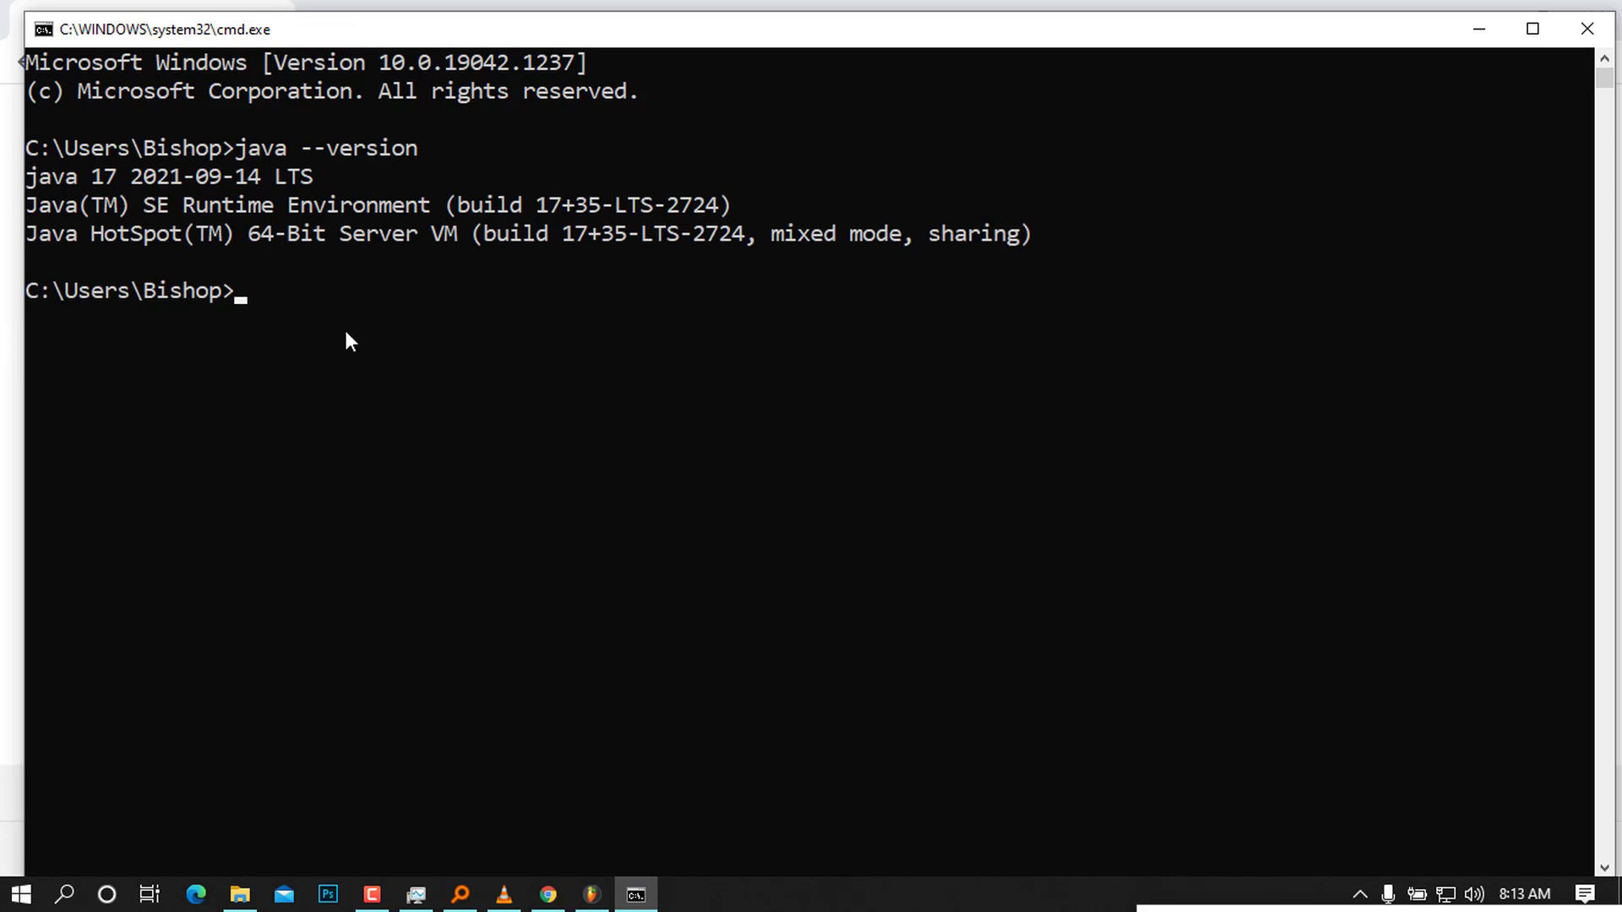
Step: Check the Java compiler version with javac --version and close the Command Prompt
{"action": "type", "text": "javac --version"}
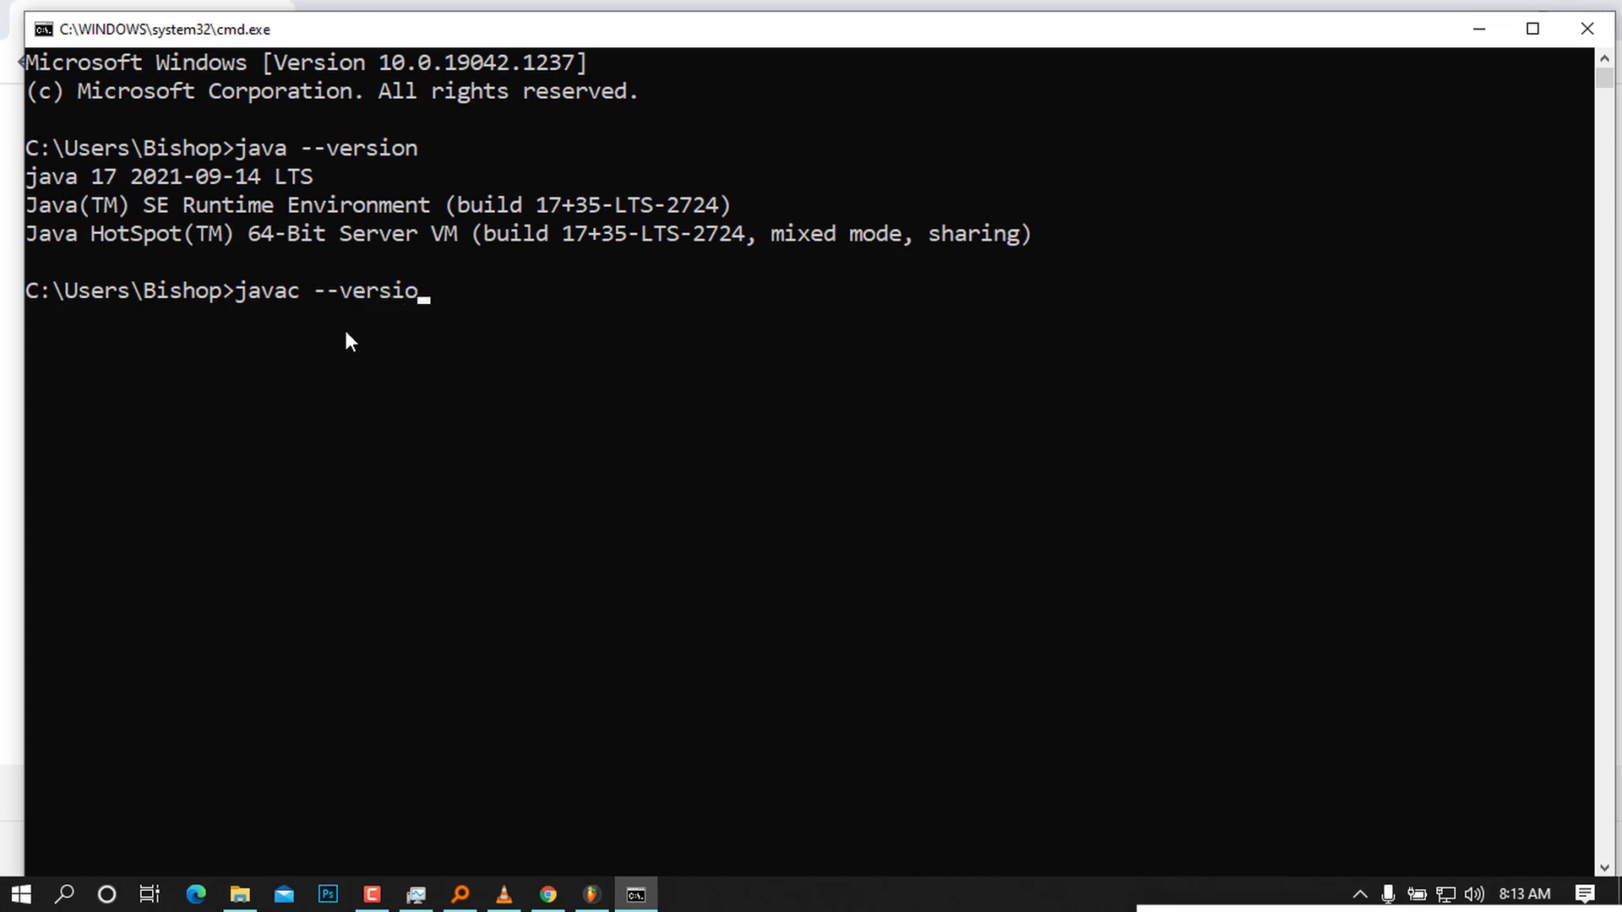
{"action": "key", "text": "Return"}
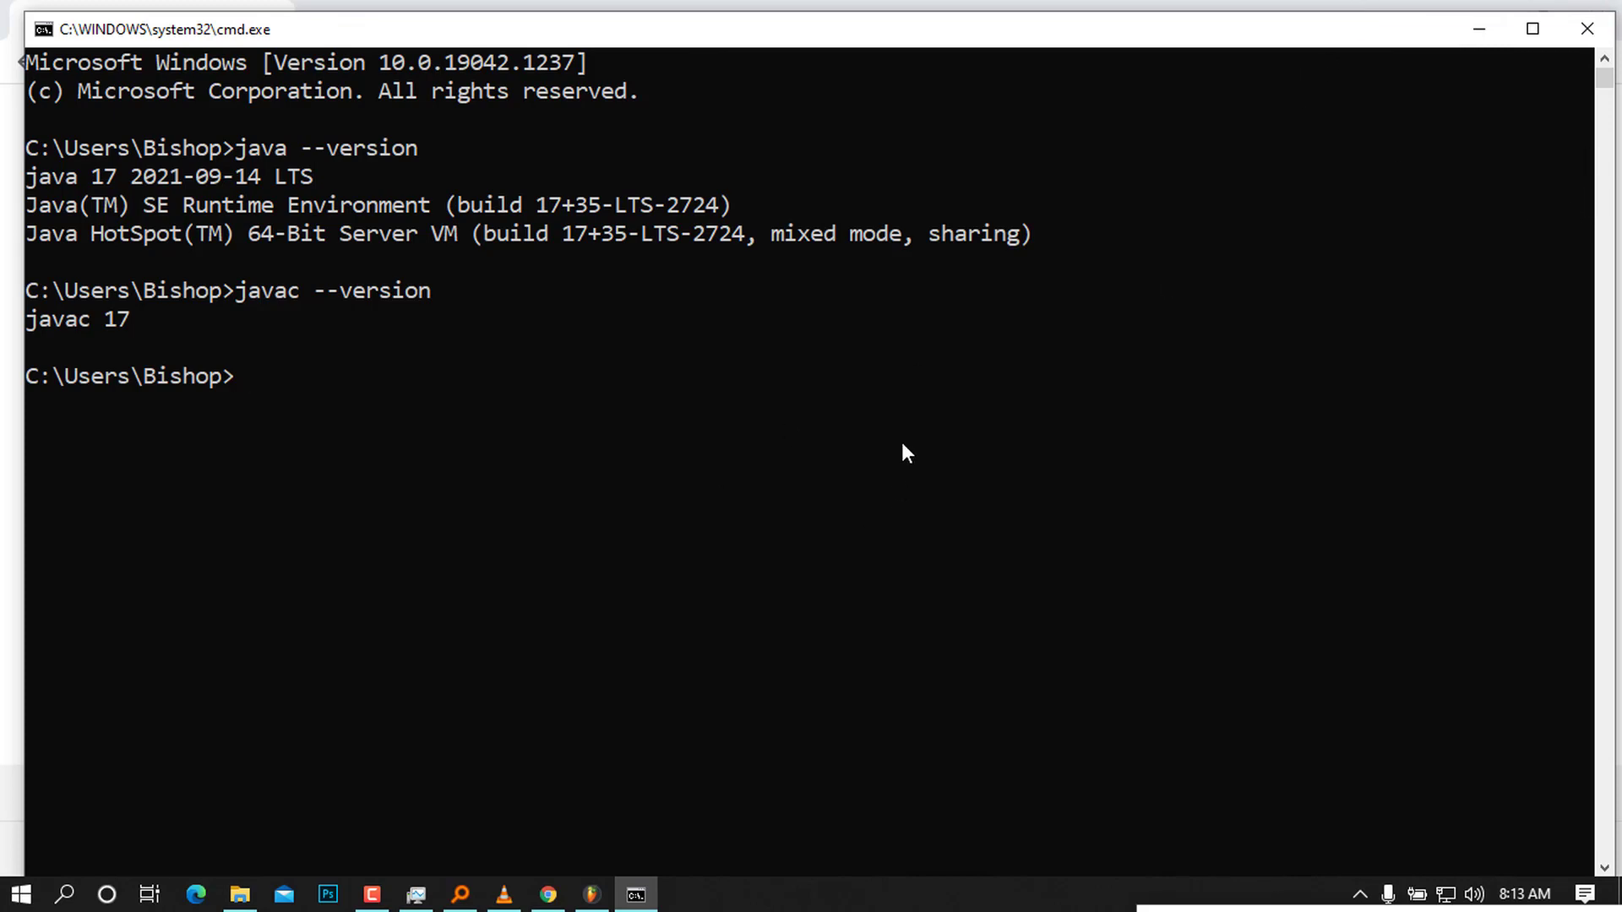
{"action": "left_click", "coordinate": [1596, 41]}
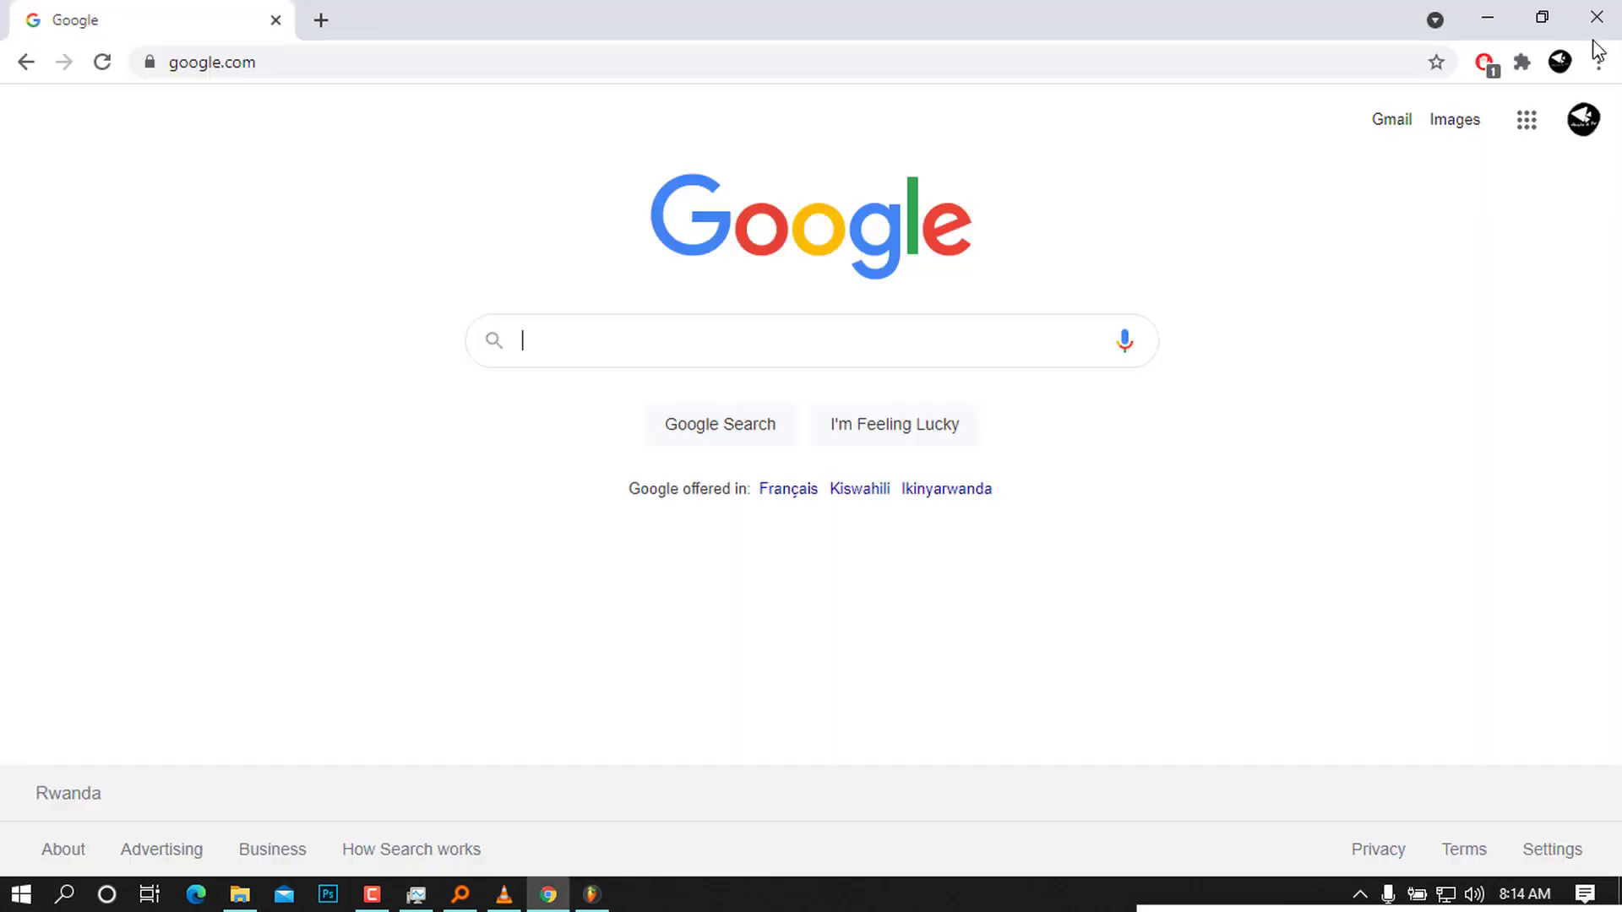
Step: Search the web for eclipse
{"action": "left_click", "coordinate": [575, 349]}
{"action": "left_click", "coordinate": [1420, 532]}
{"action": "left_click", "coordinate": [343, 62]}
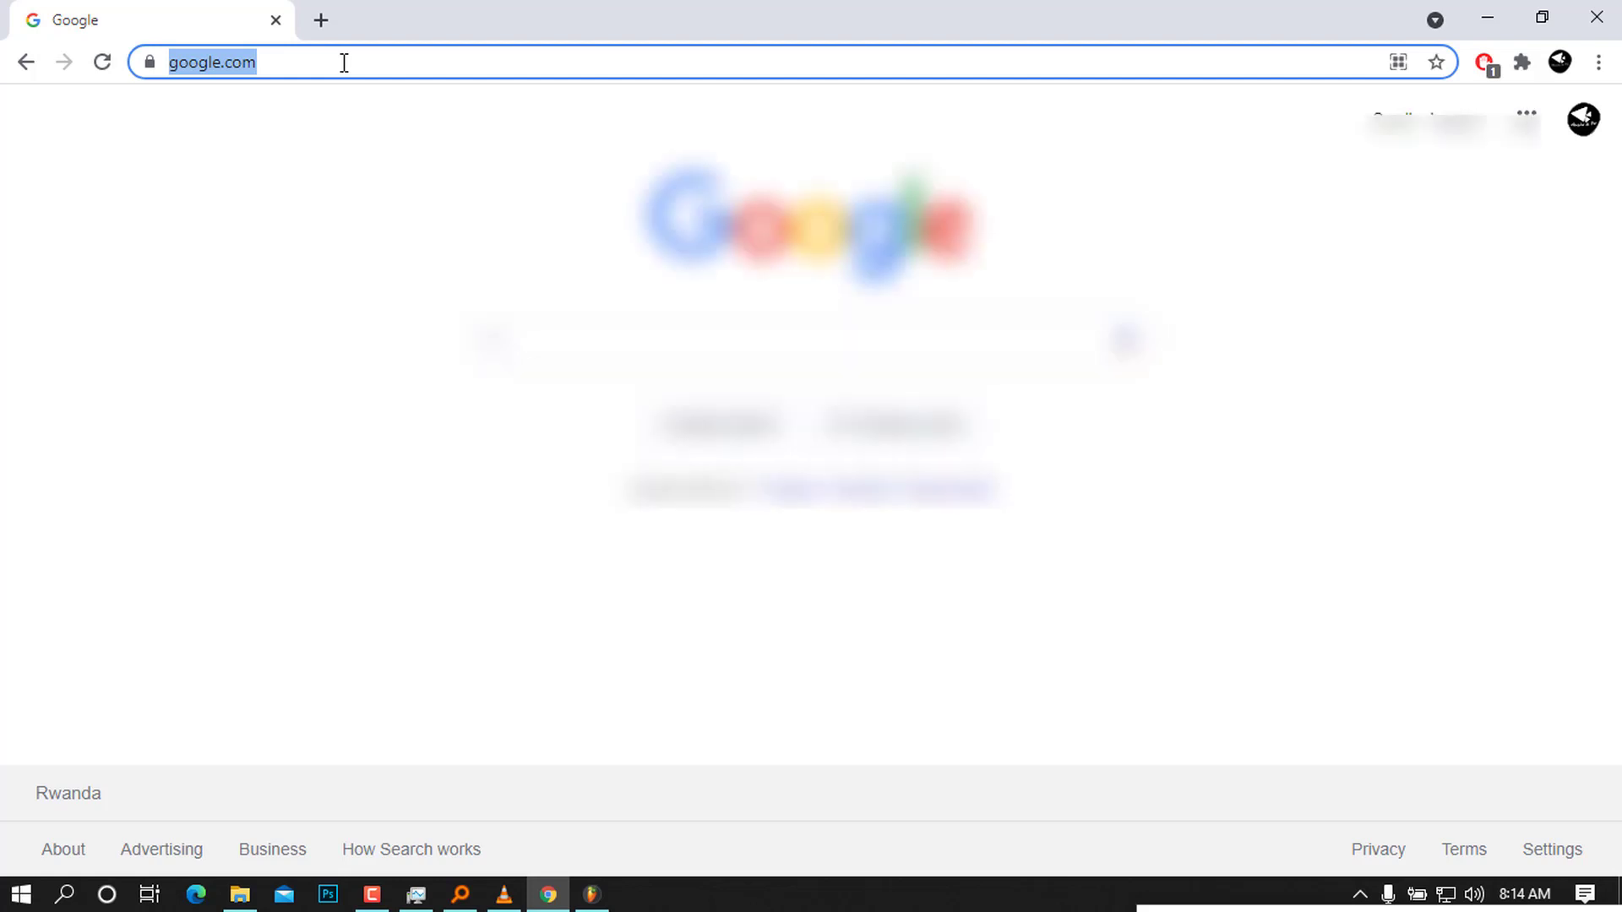
{"action": "type", "text": "eclo"}
{"action": "key", "text": "BackSpace"}
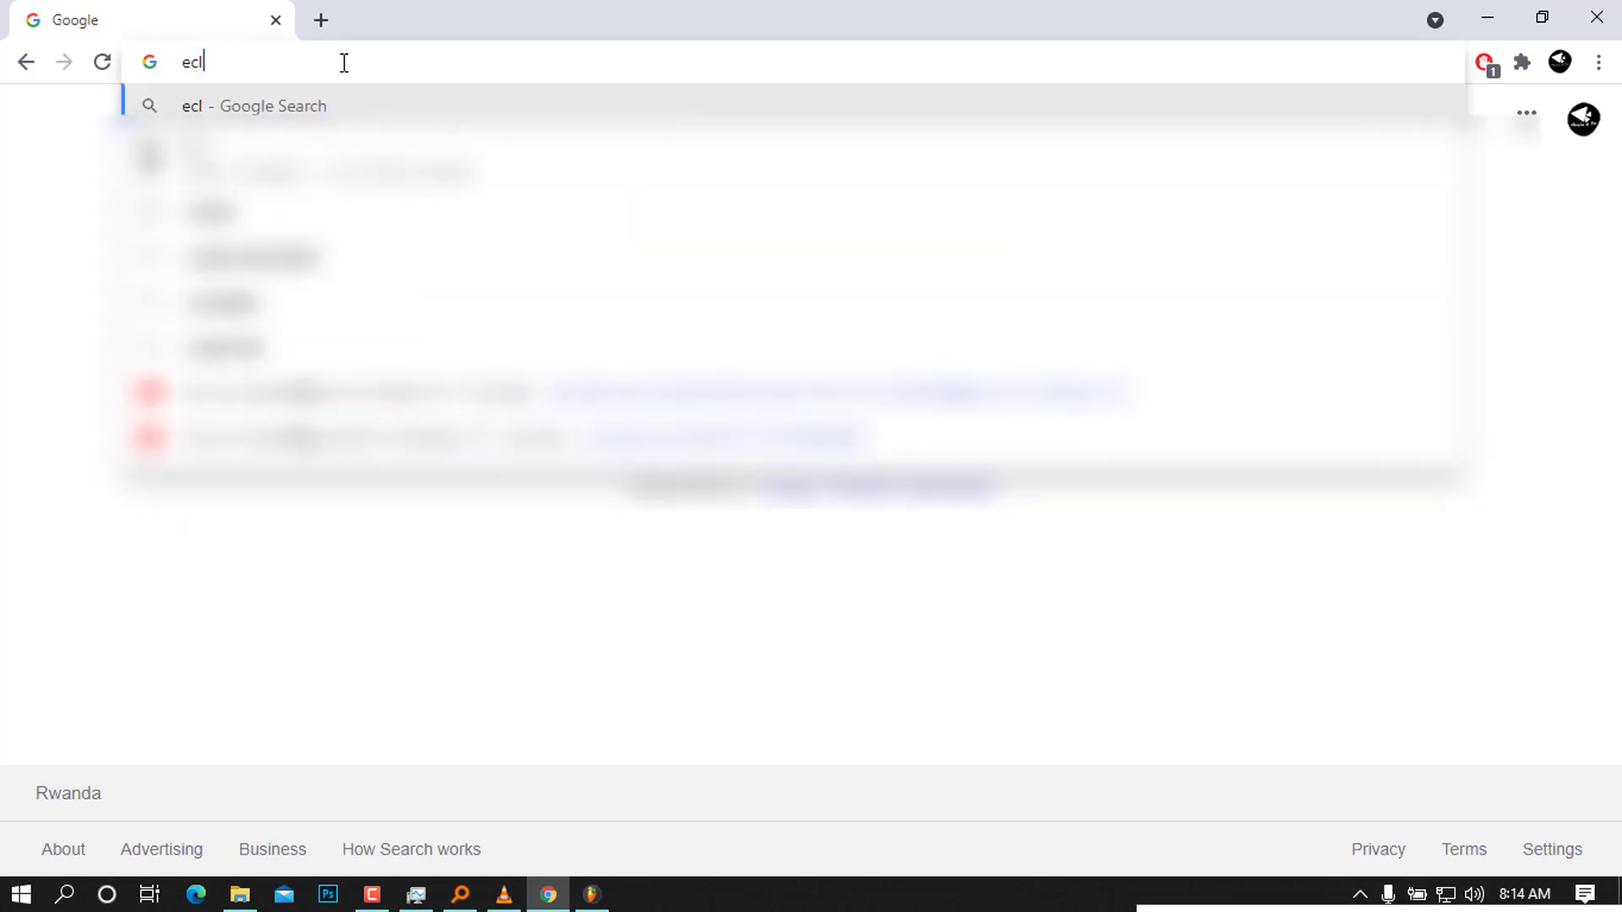
{"action": "type", "text": "i"}
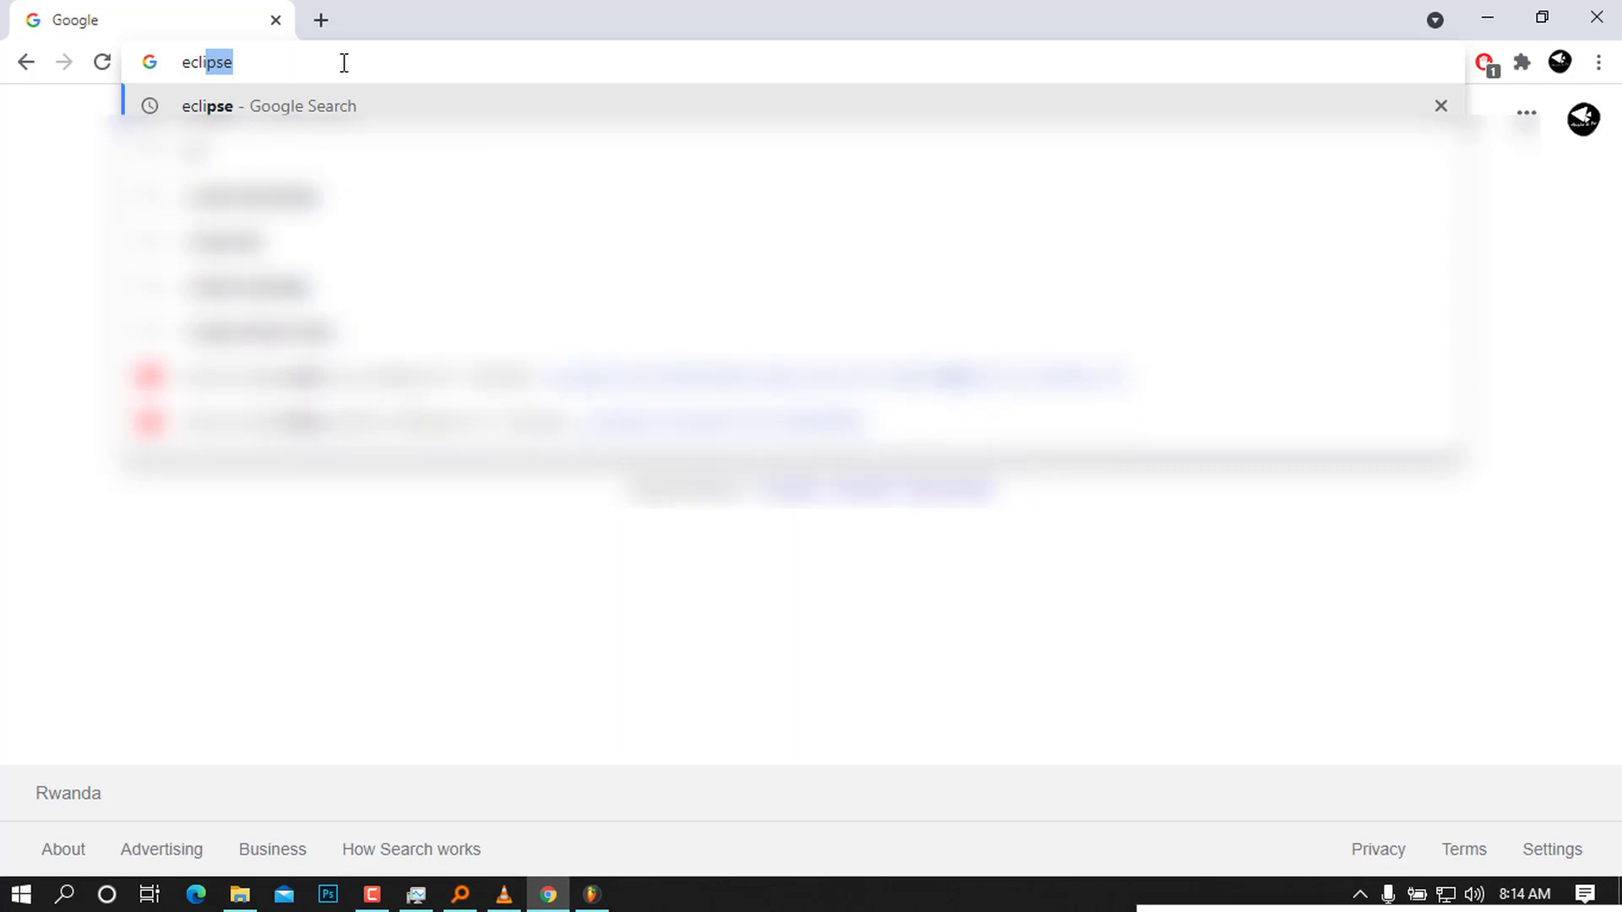
{"action": "type", "text": "pse"}
{"action": "key", "text": "Return"}
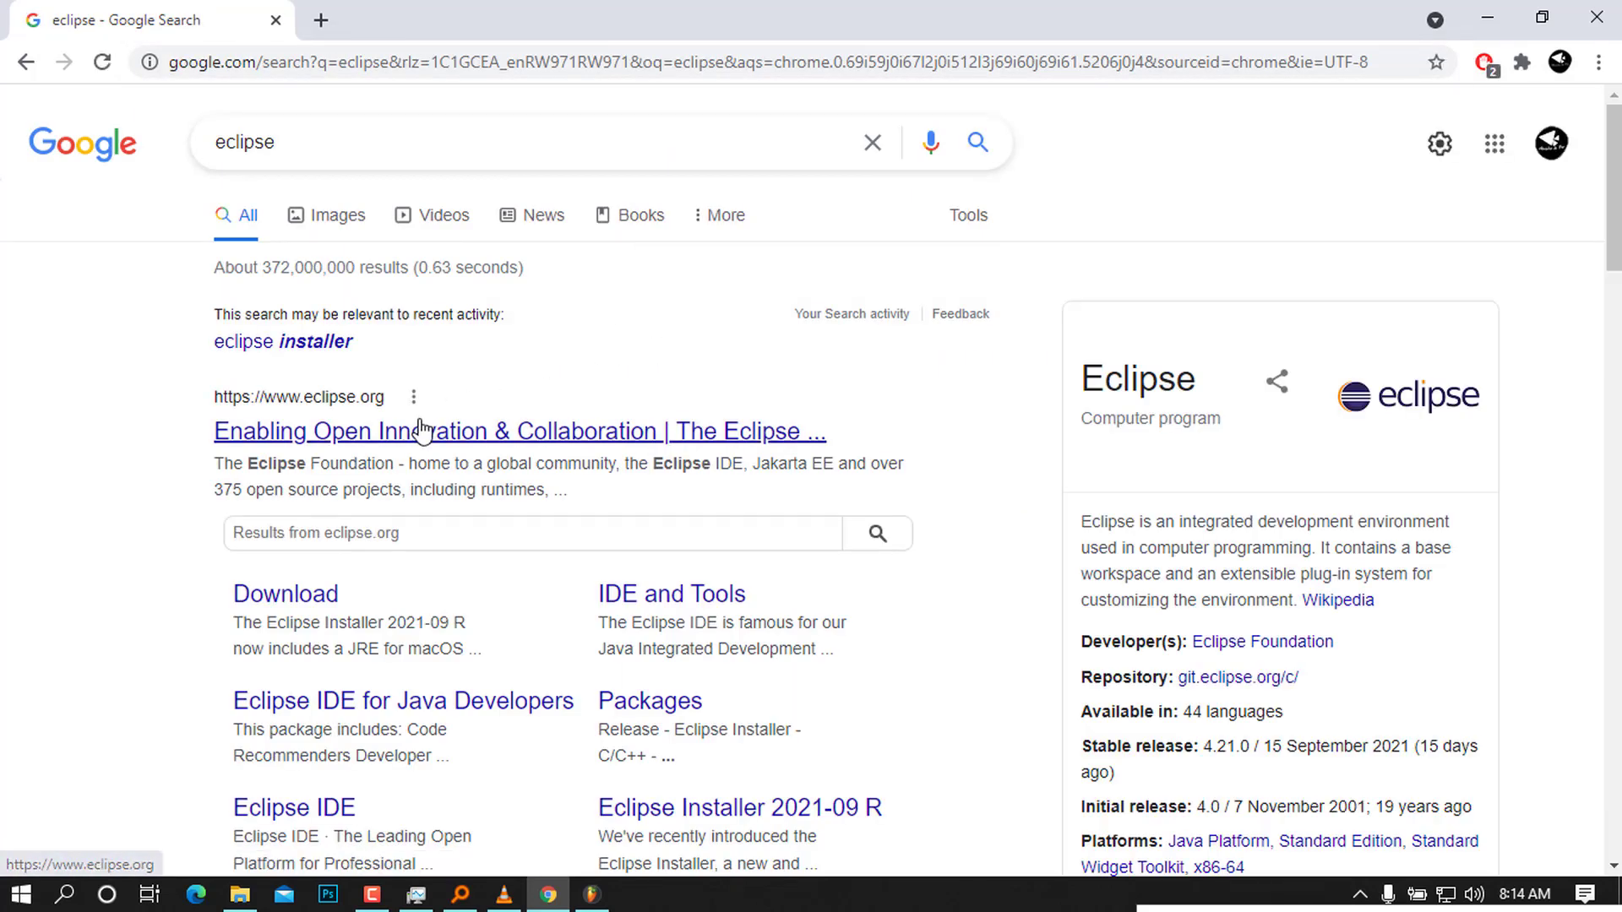
Step: Open the official eclipse.org site from the search results and go to its downloads page
{"action": "left_click", "coordinate": [375, 425]}
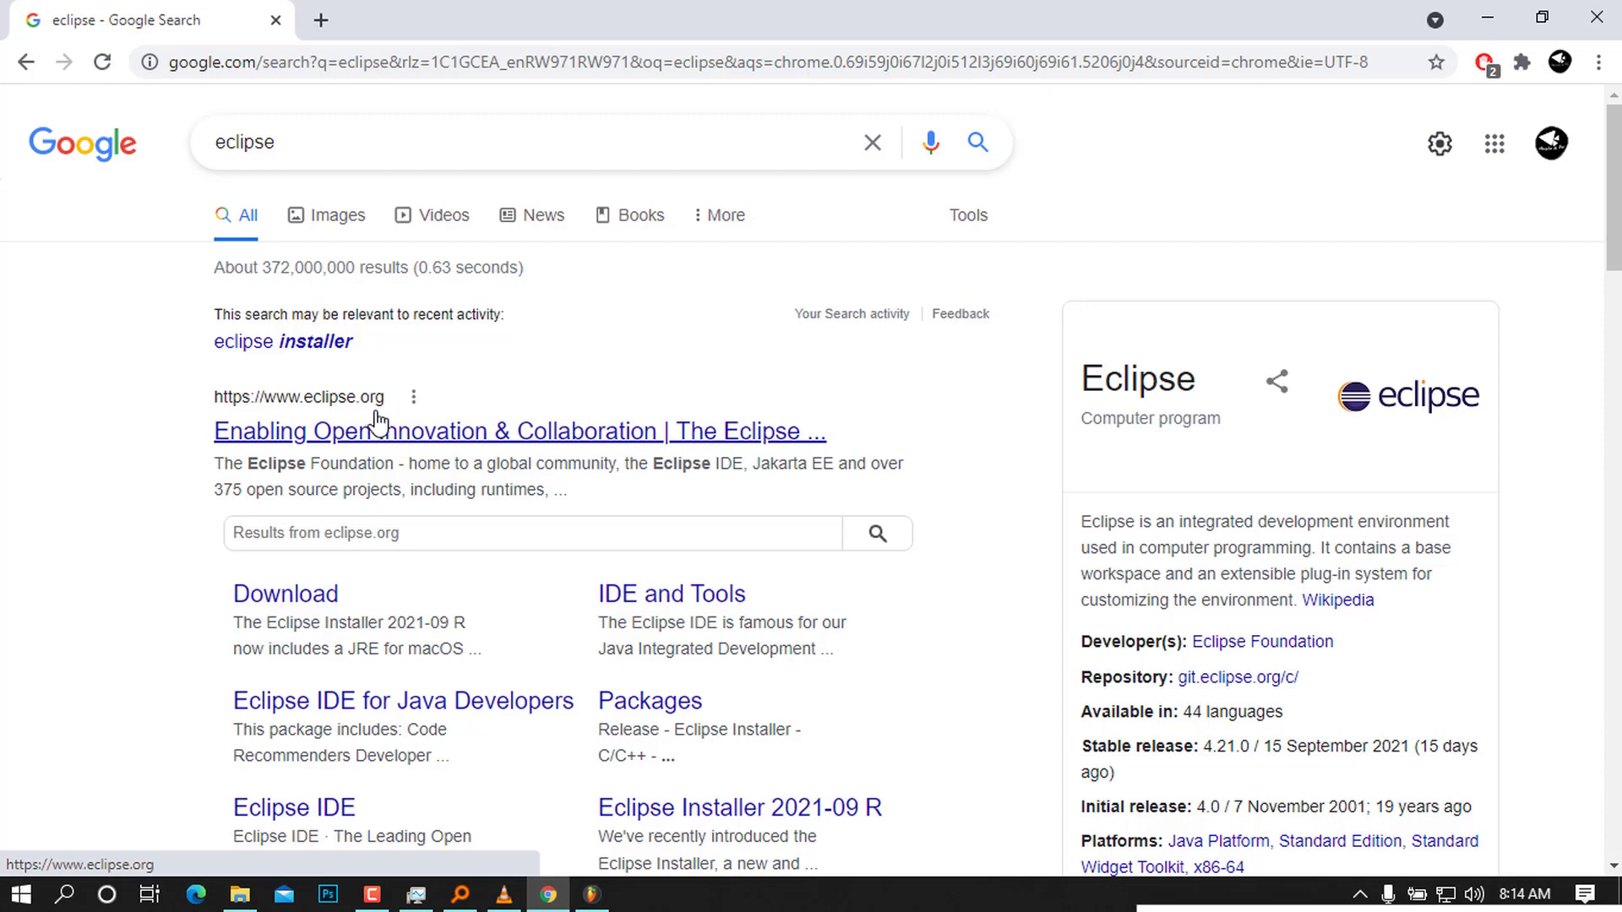
{"action": "left_click", "coordinate": [390, 433]}
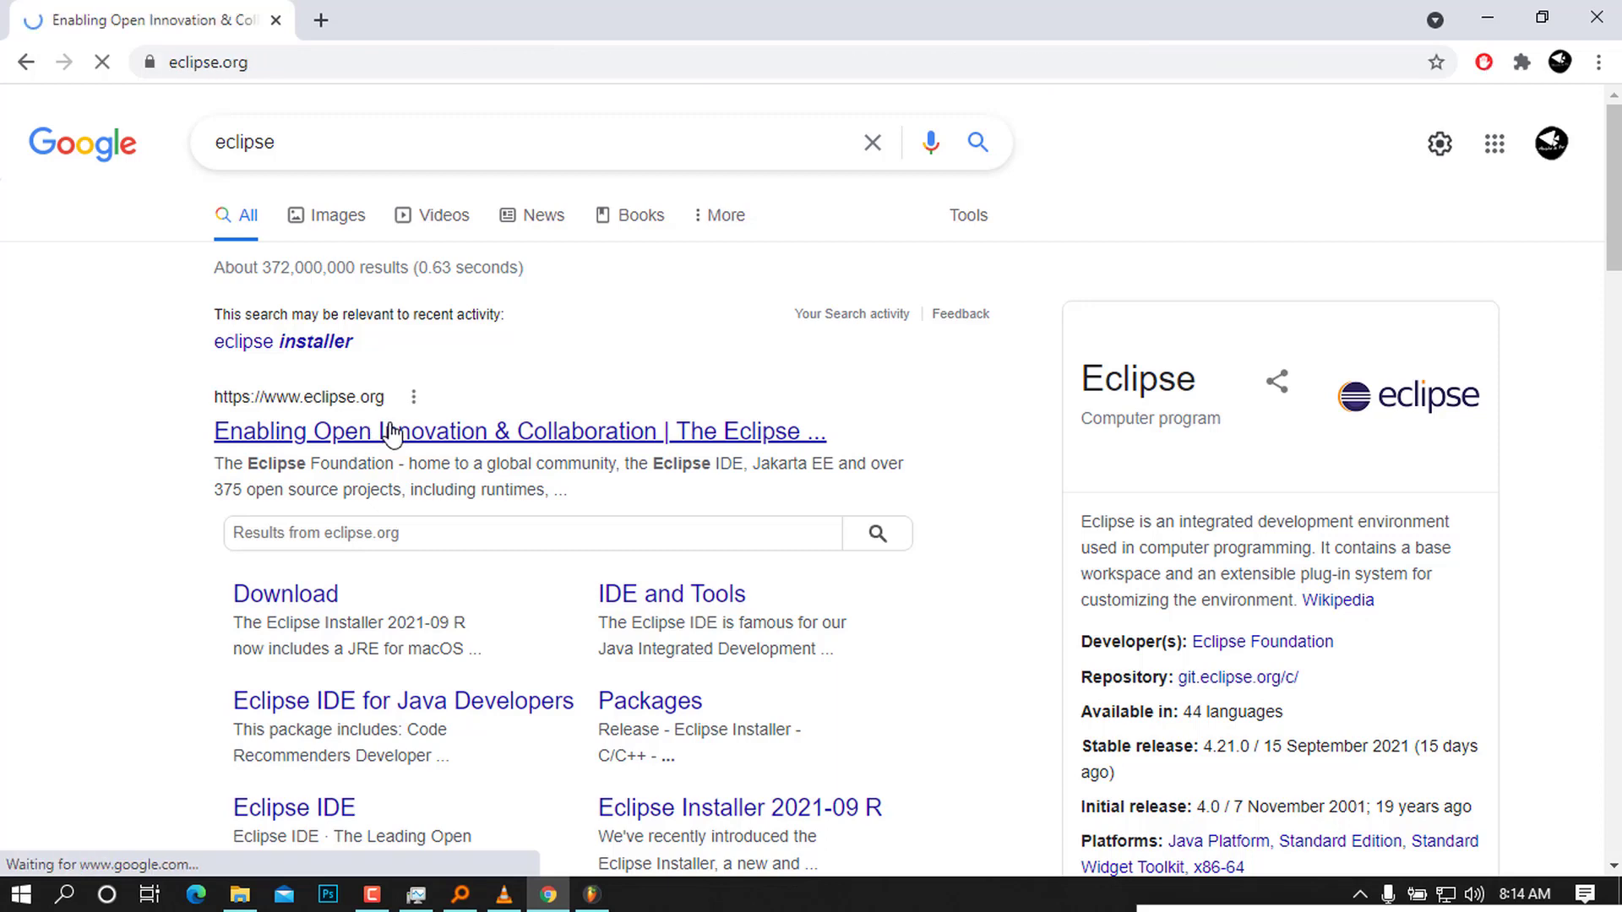
{"action": "scroll", "coordinate": [493, 403], "scroll_direction": "down", "scroll_amount": 3}
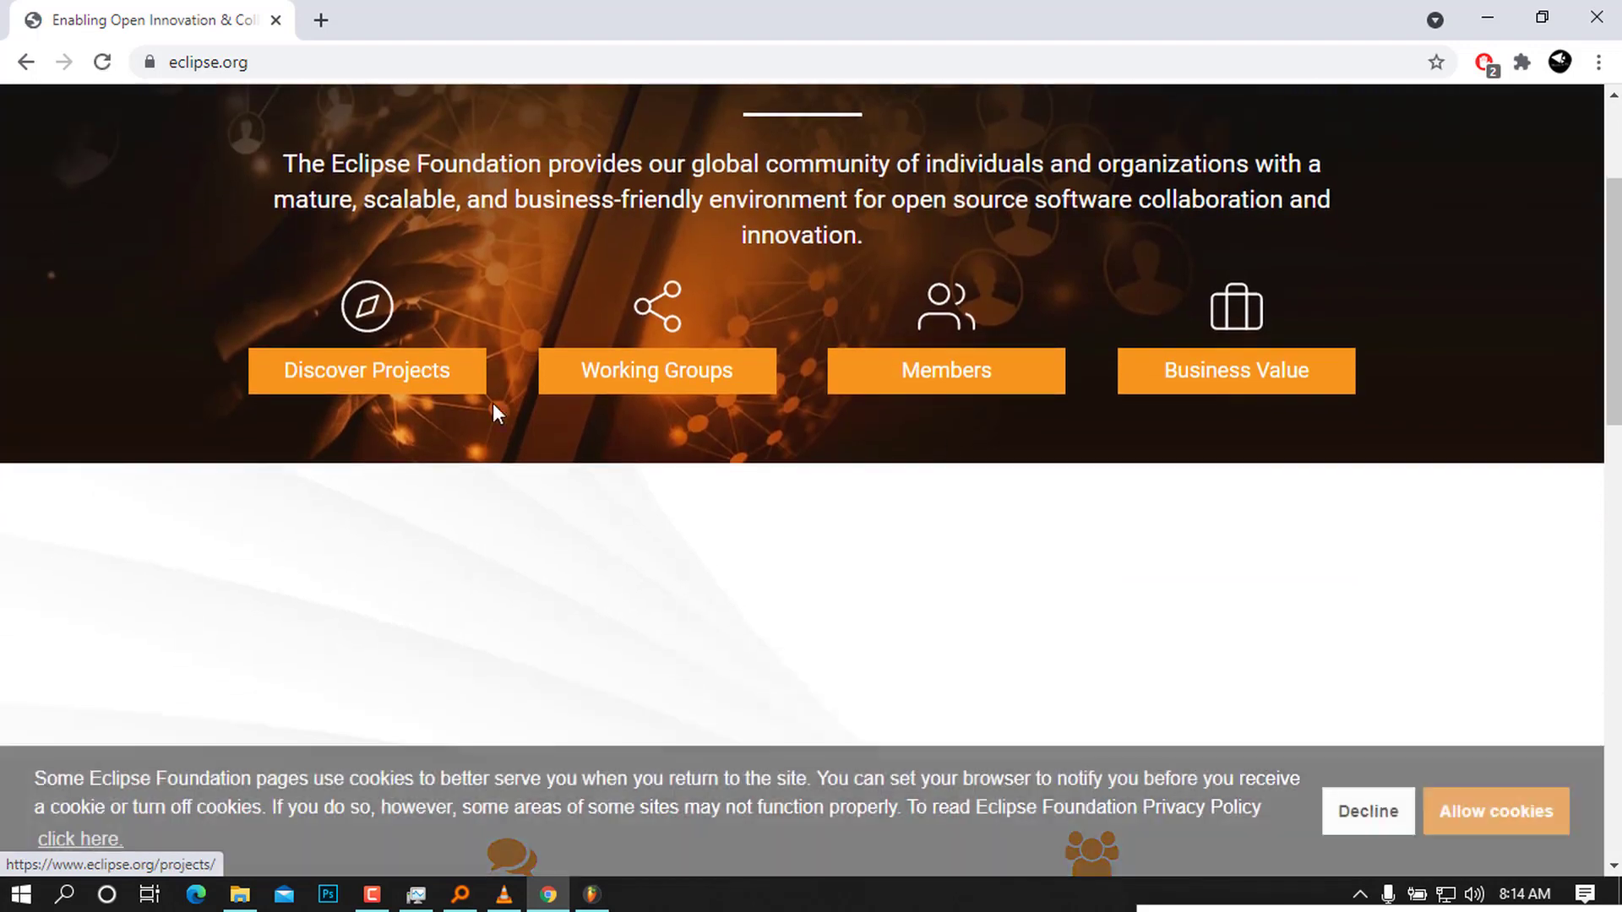
{"action": "scroll", "coordinate": [919, 428], "scroll_direction": "up", "scroll_amount": 3}
{"action": "scroll", "coordinate": [767, 365], "scroll_direction": "down", "scroll_amount": 8}
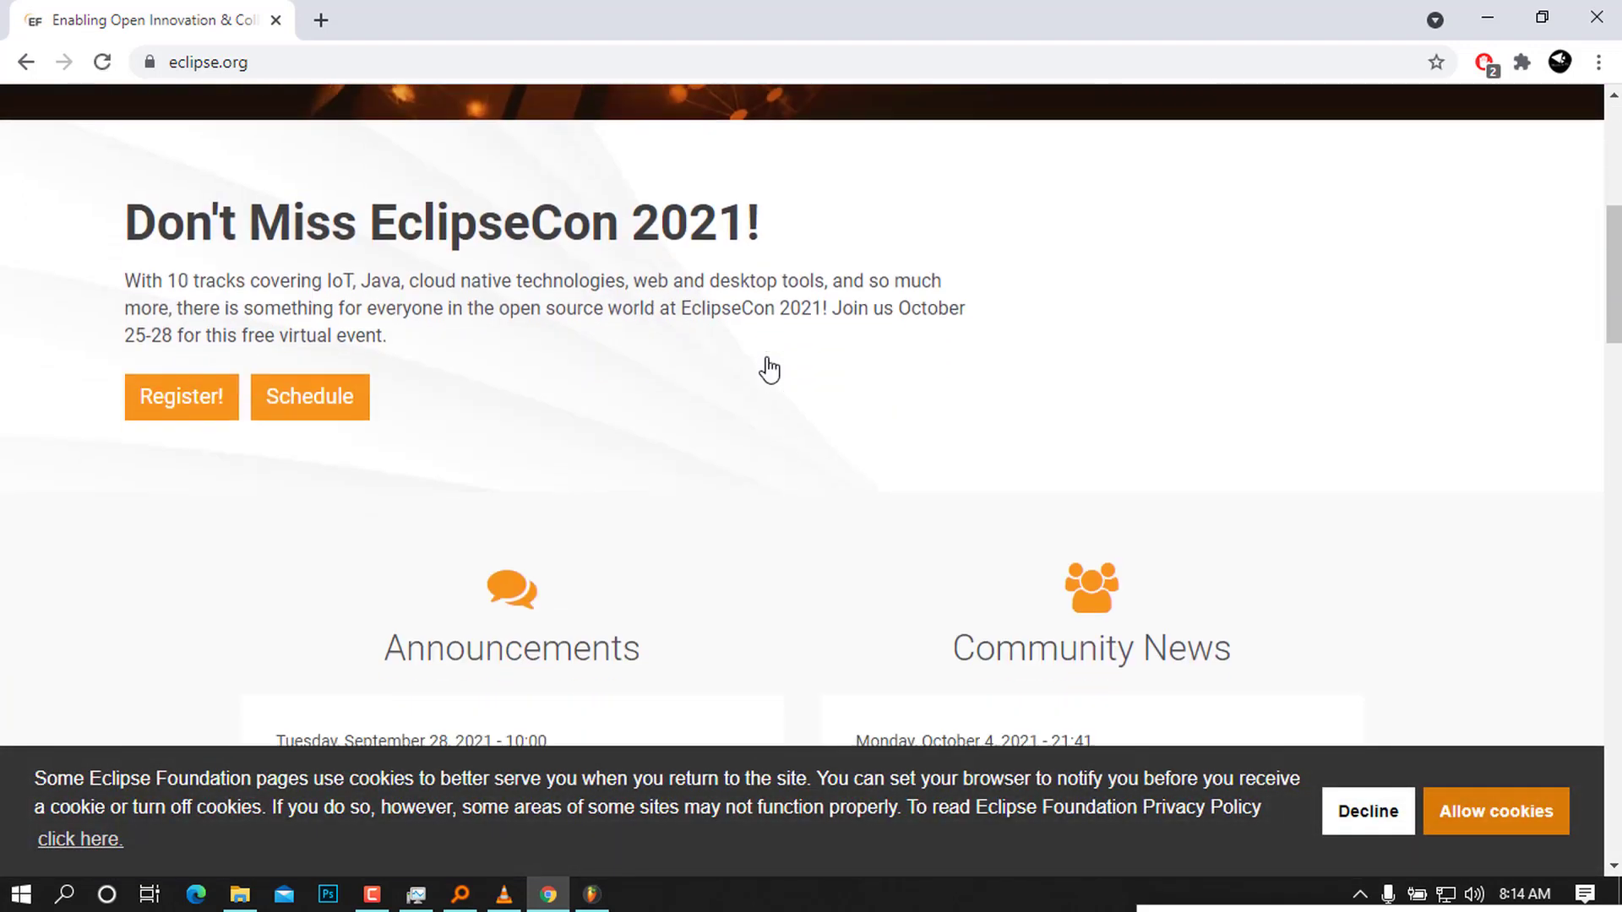
{"action": "scroll", "coordinate": [767, 365], "scroll_direction": "down", "scroll_amount": 6}
{"action": "scroll", "coordinate": [767, 359], "scroll_direction": "up", "scroll_amount": 14}
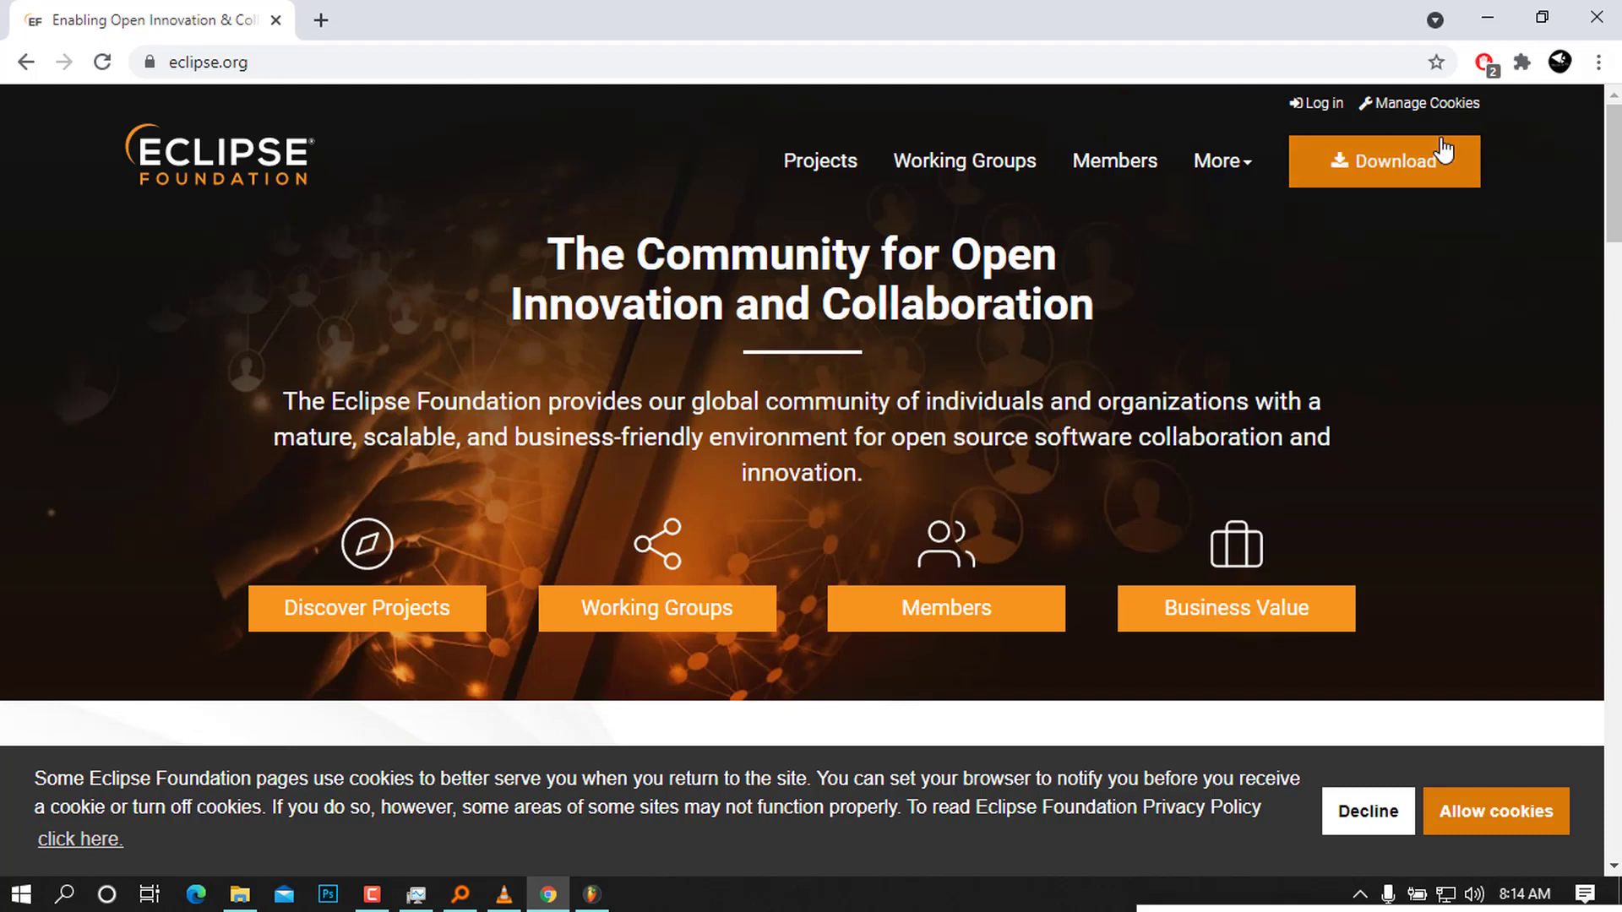
{"action": "left_click", "coordinate": [1379, 182]}
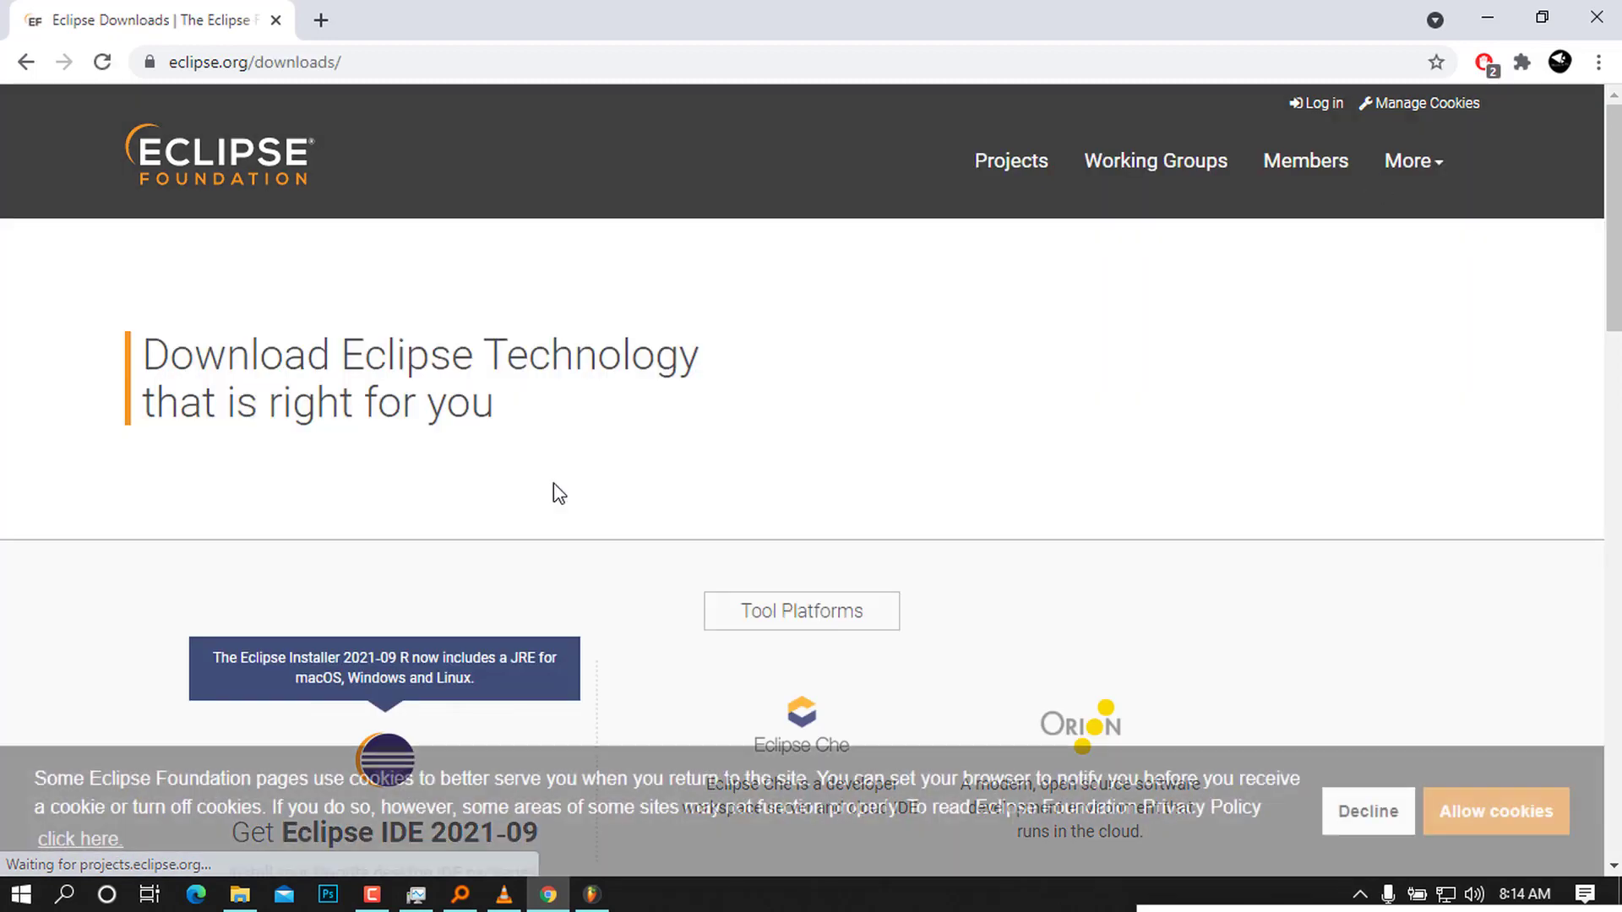
Step: Choose the x86_64 download of Eclipse IDE 2021-09
{"action": "scroll", "coordinate": [557, 490], "scroll_direction": "down", "scroll_amount": 4}
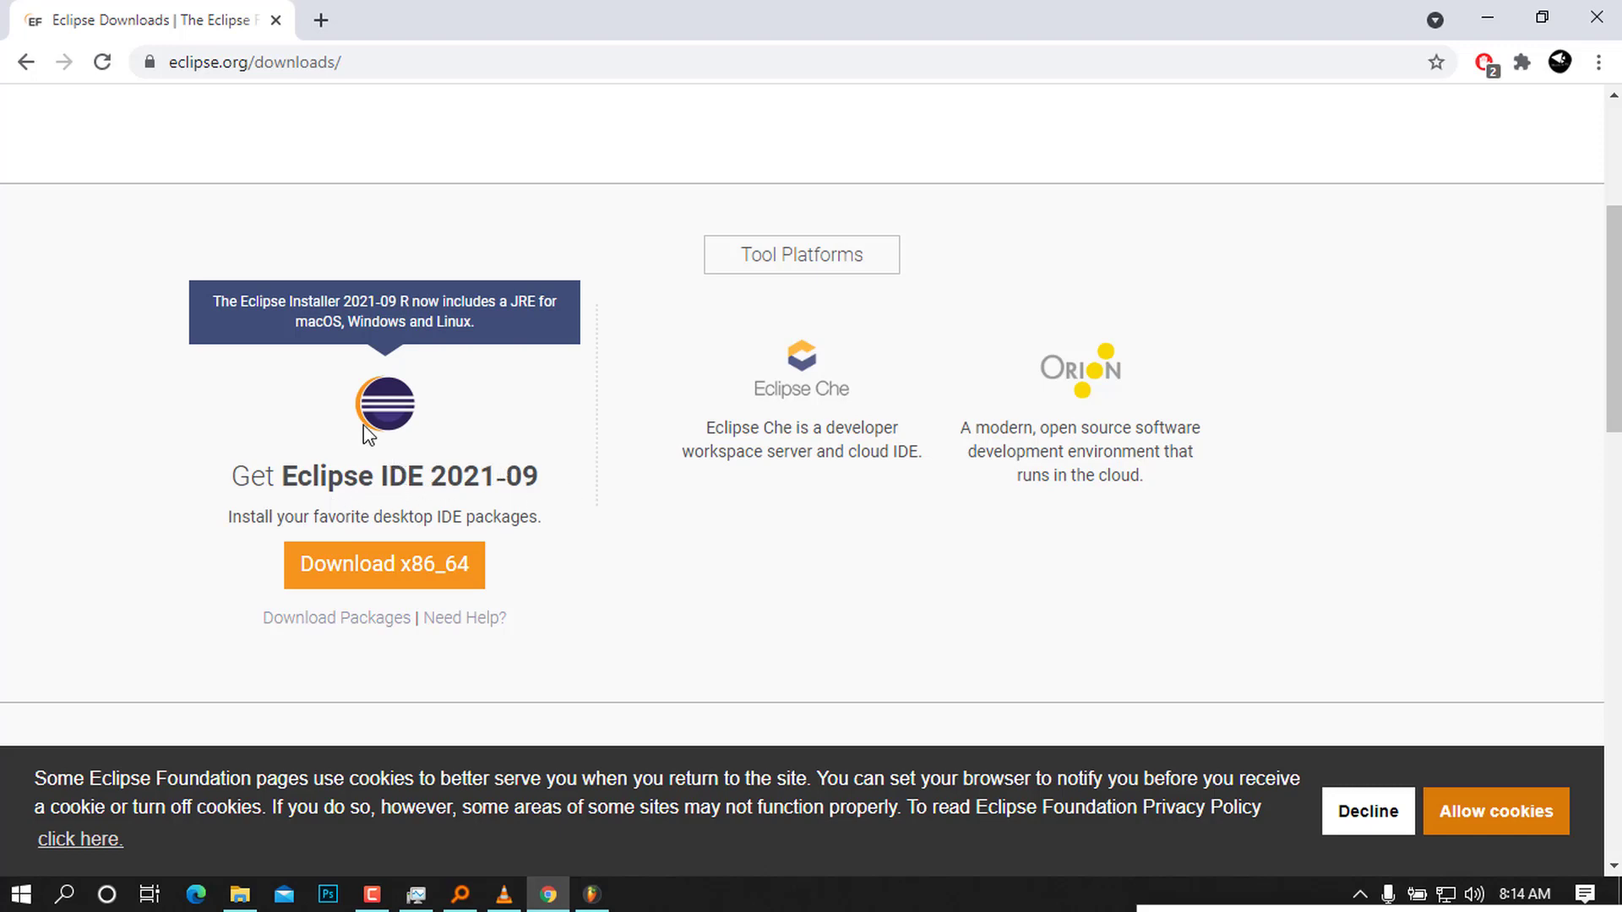
{"action": "scroll", "coordinate": [510, 565], "scroll_direction": "down", "scroll_amount": 5}
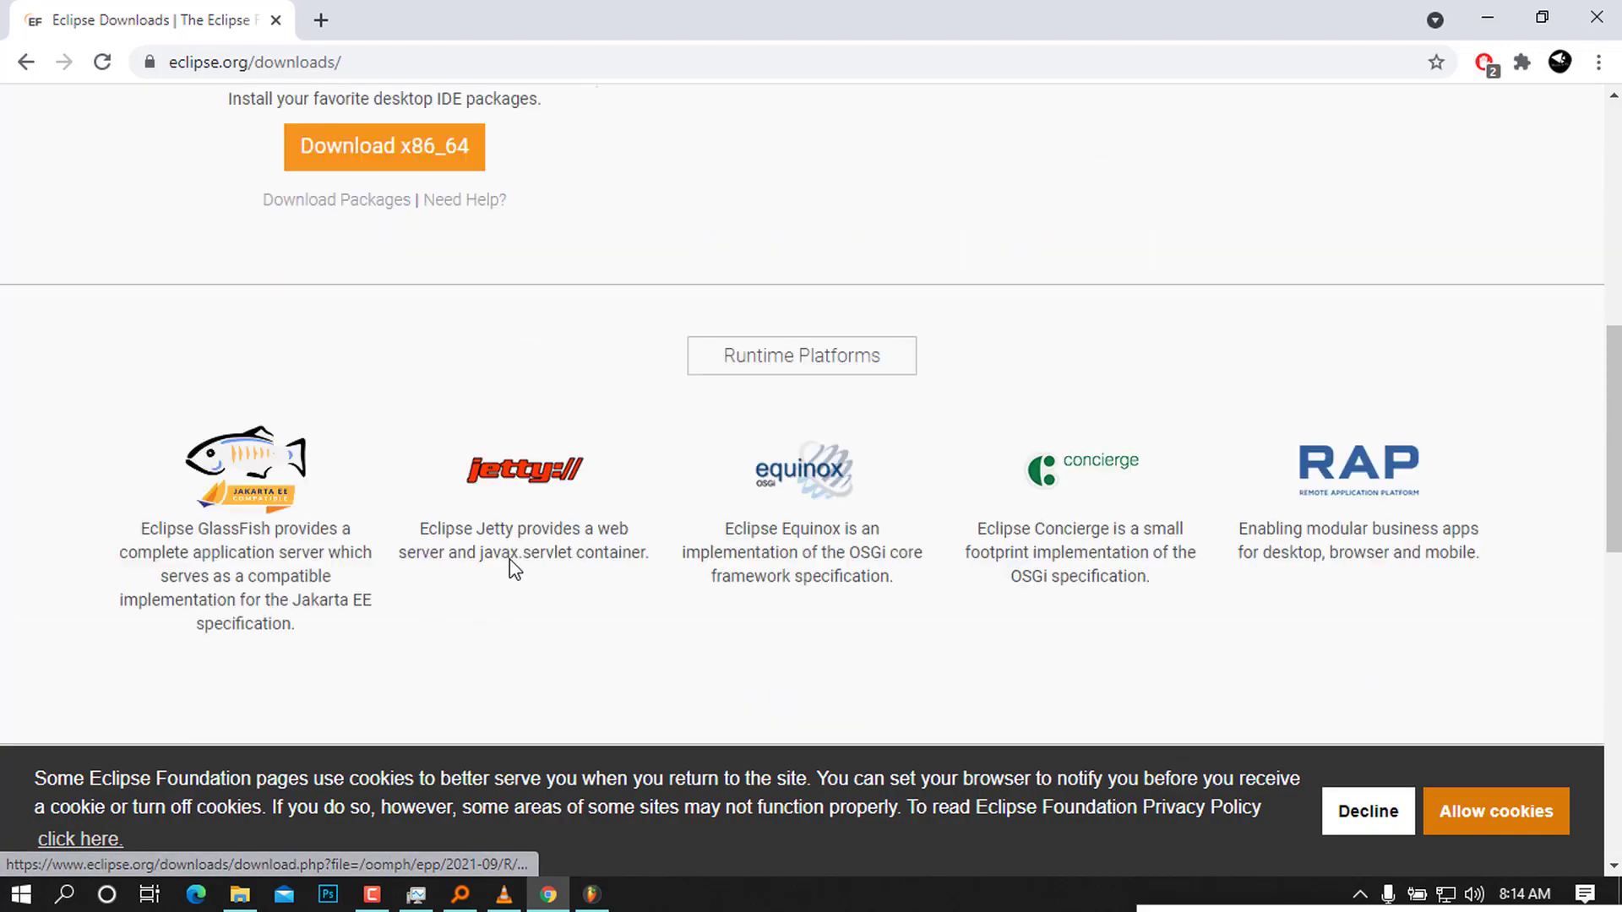
{"action": "scroll", "coordinate": [473, 506], "scroll_direction": "up", "scroll_amount": 4}
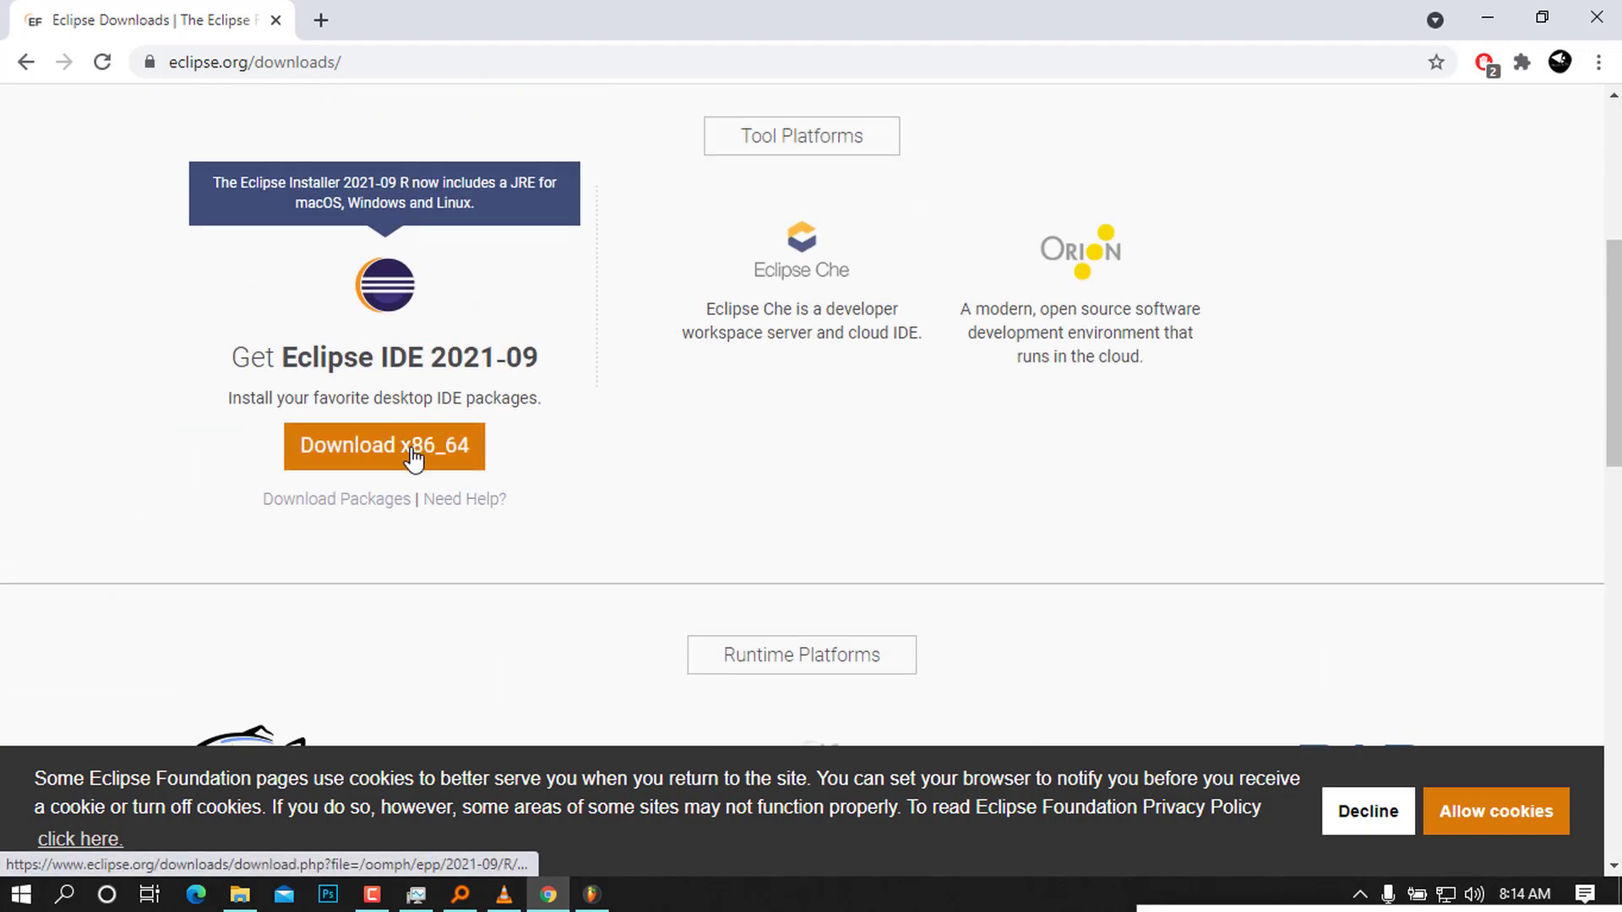
{"action": "left_click", "coordinate": [413, 459]}
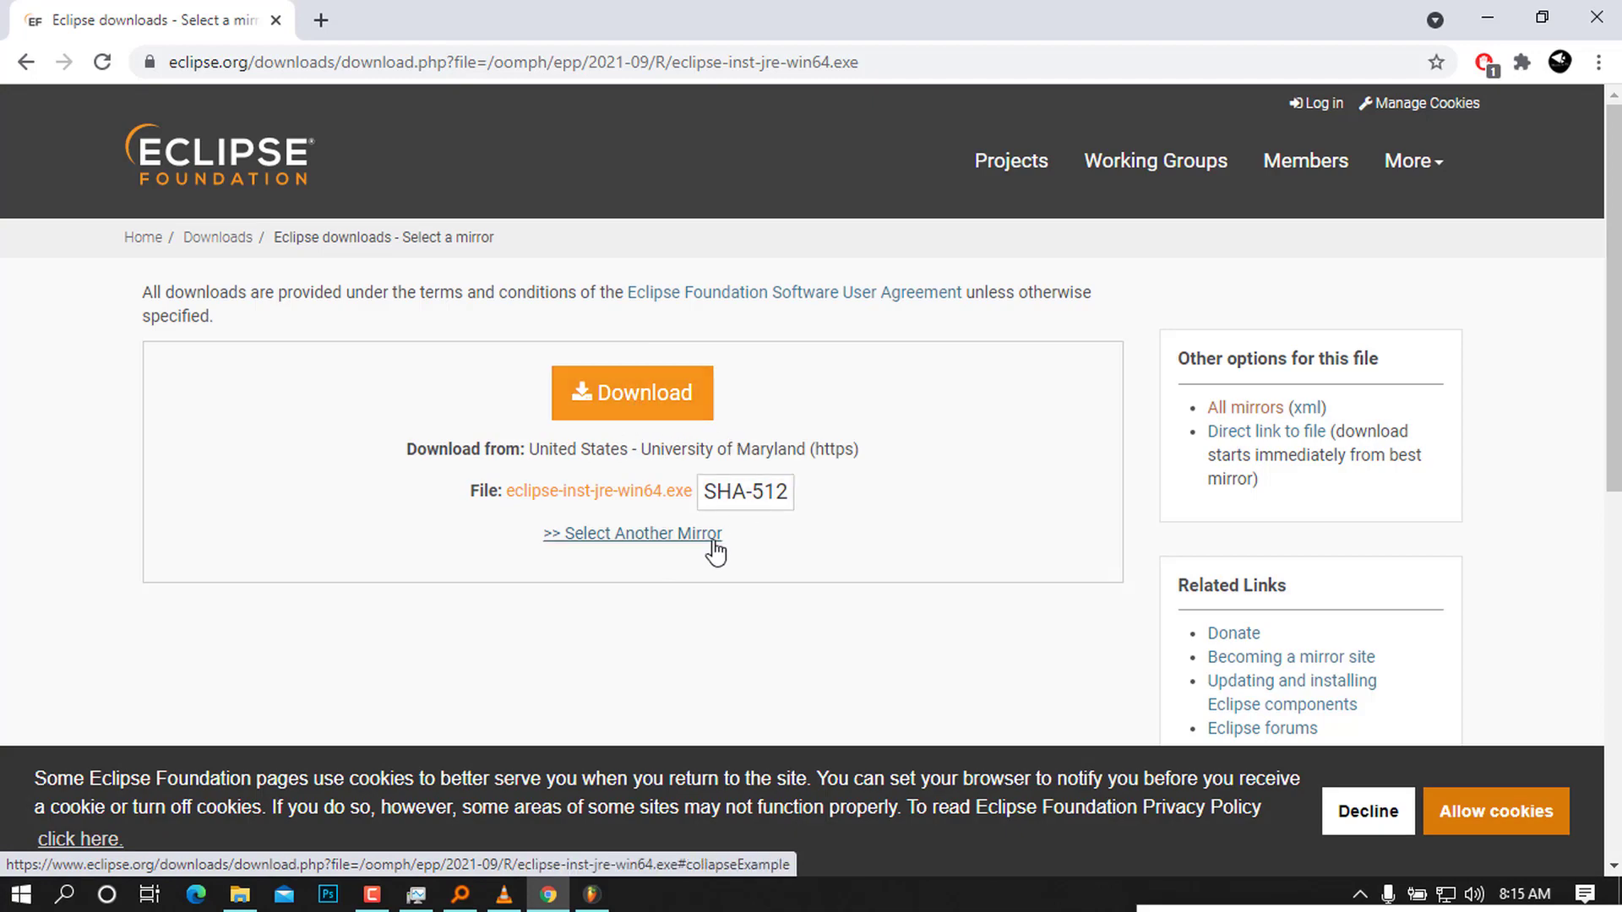
Step: Download the installer file eclipse-inst-jre-win64.exe to Downloads\Programs and allow the site's cookies
{"action": "scroll", "coordinate": [650, 519], "scroll_direction": "down", "scroll_amount": 5}
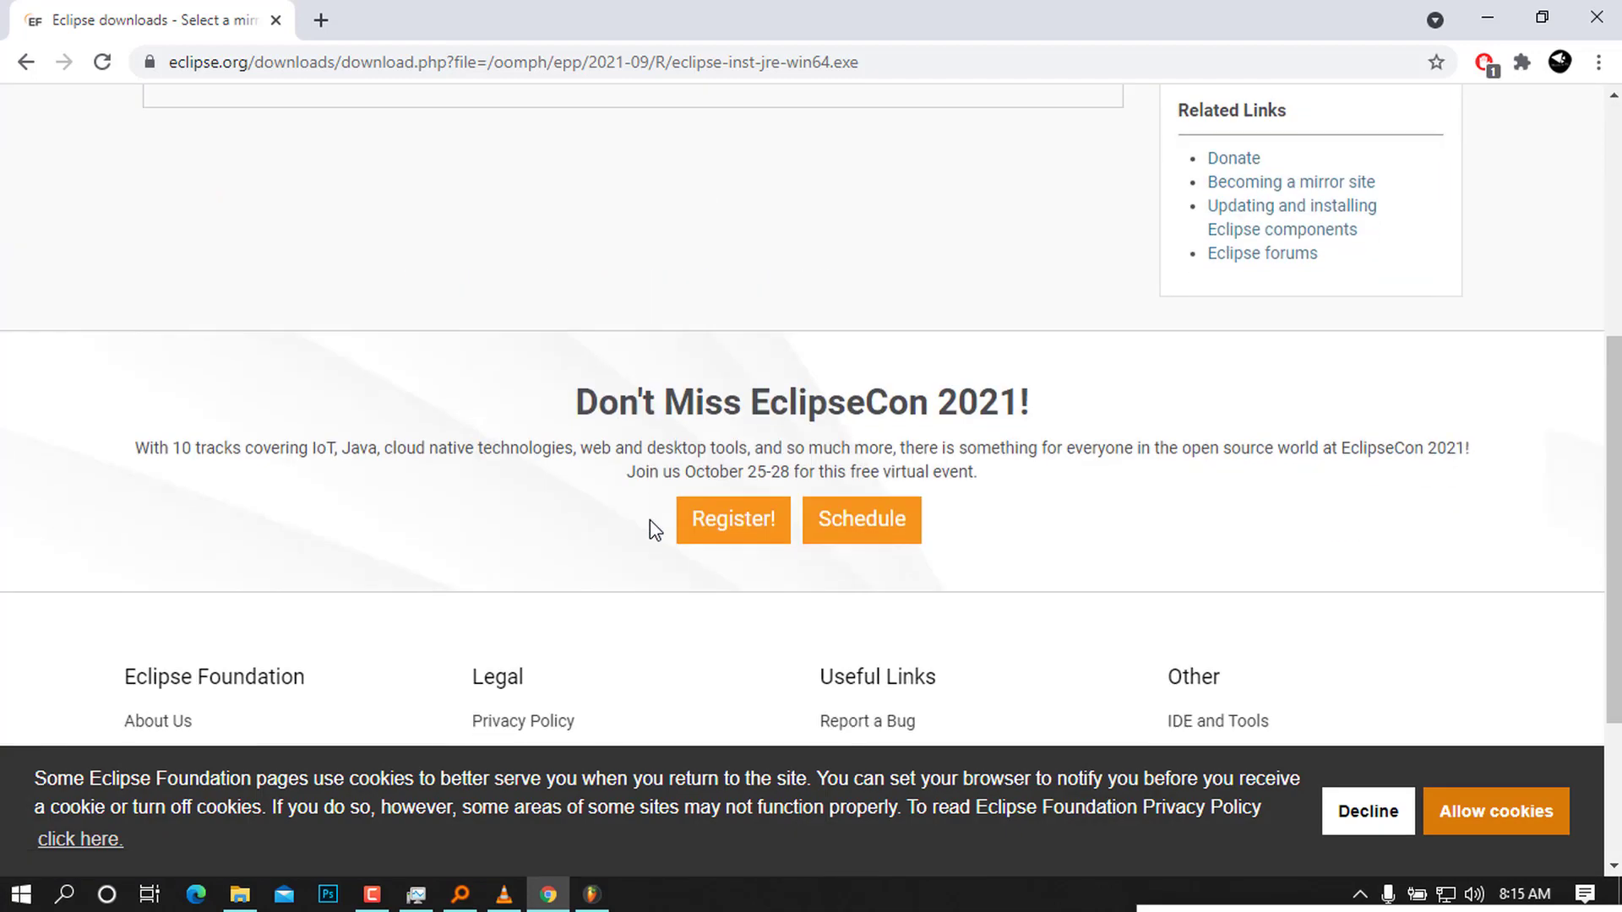
{"action": "scroll", "coordinate": [650, 519], "scroll_direction": "up", "scroll_amount": 6}
{"action": "scroll", "coordinate": [650, 521], "scroll_direction": "down", "scroll_amount": 7}
{"action": "scroll", "coordinate": [652, 534], "scroll_direction": "up", "scroll_amount": 7}
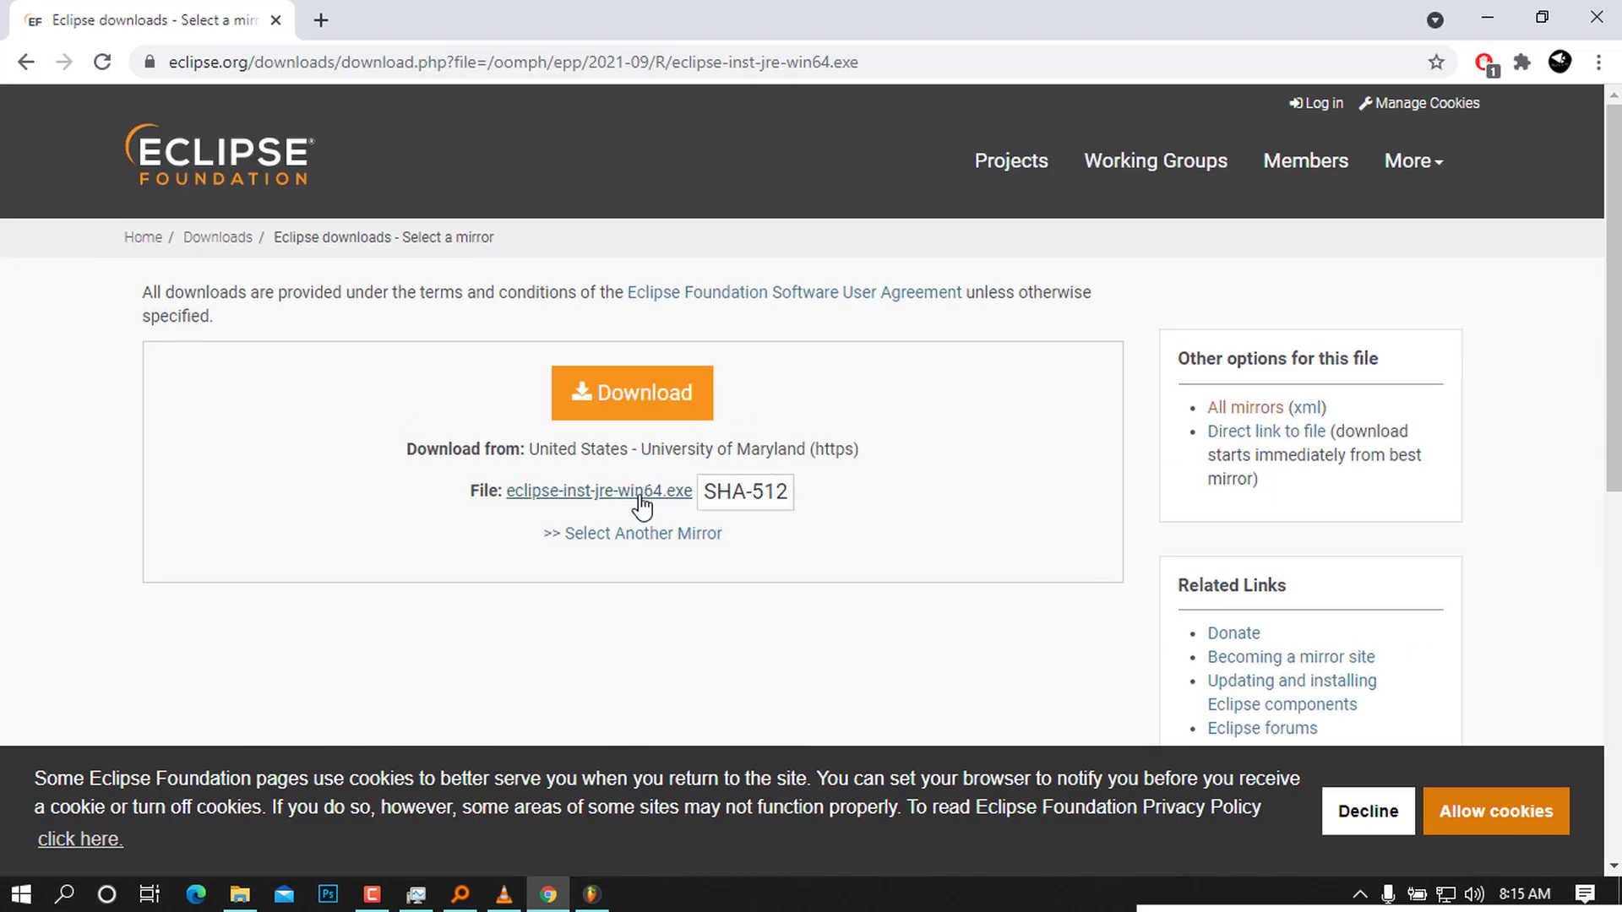
{"action": "left_click", "coordinate": [610, 497]}
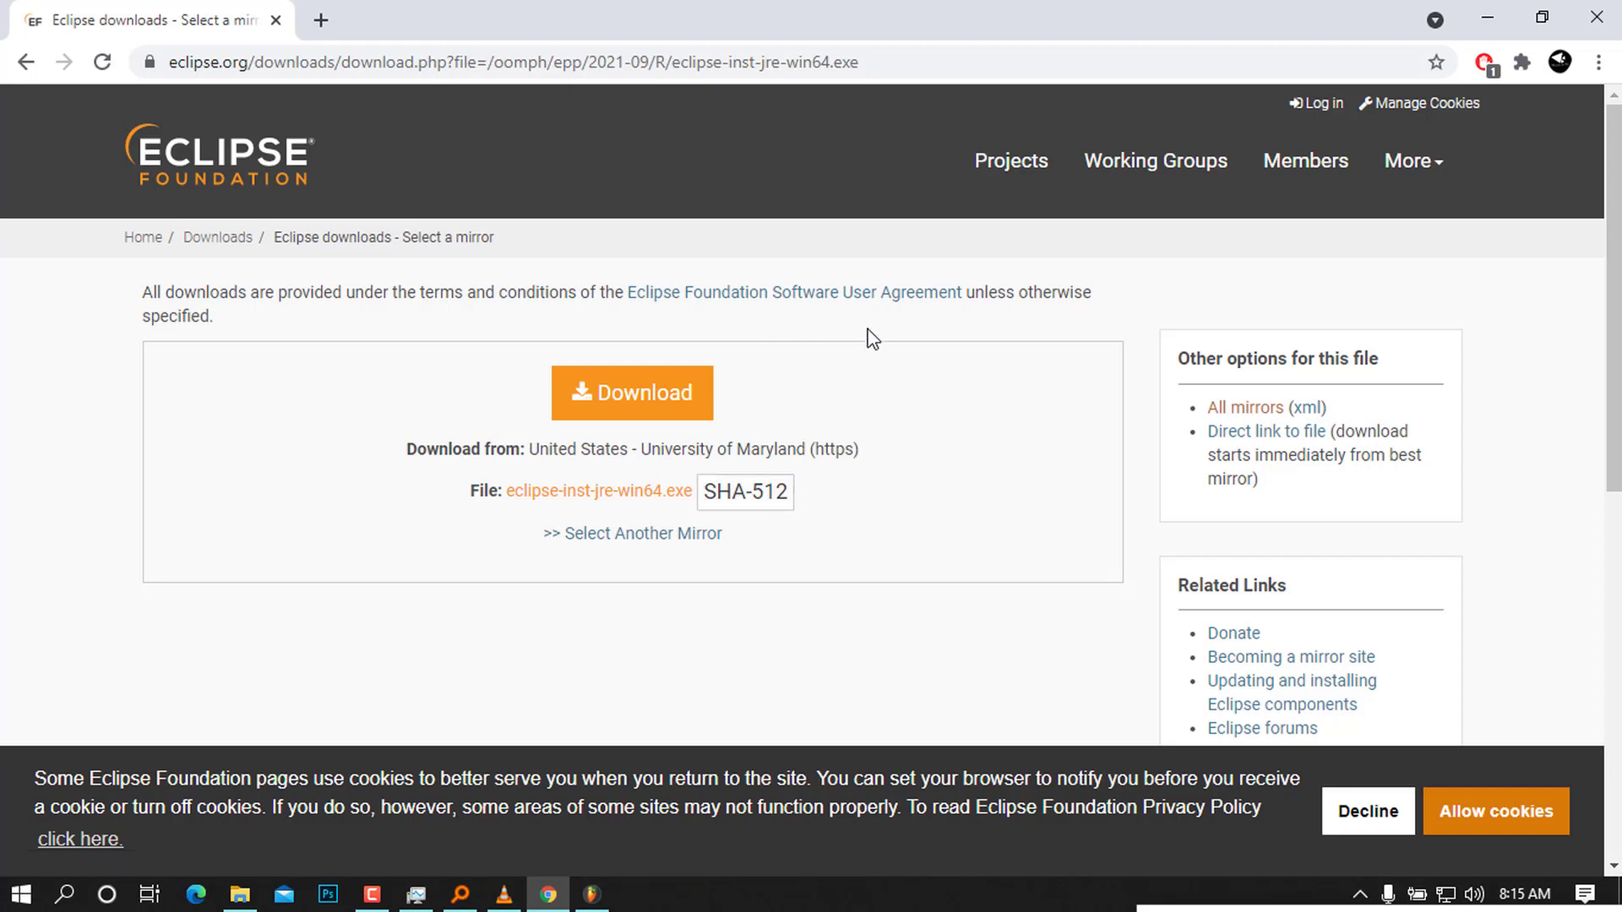
{"action": "left_click", "coordinate": [642, 503]}
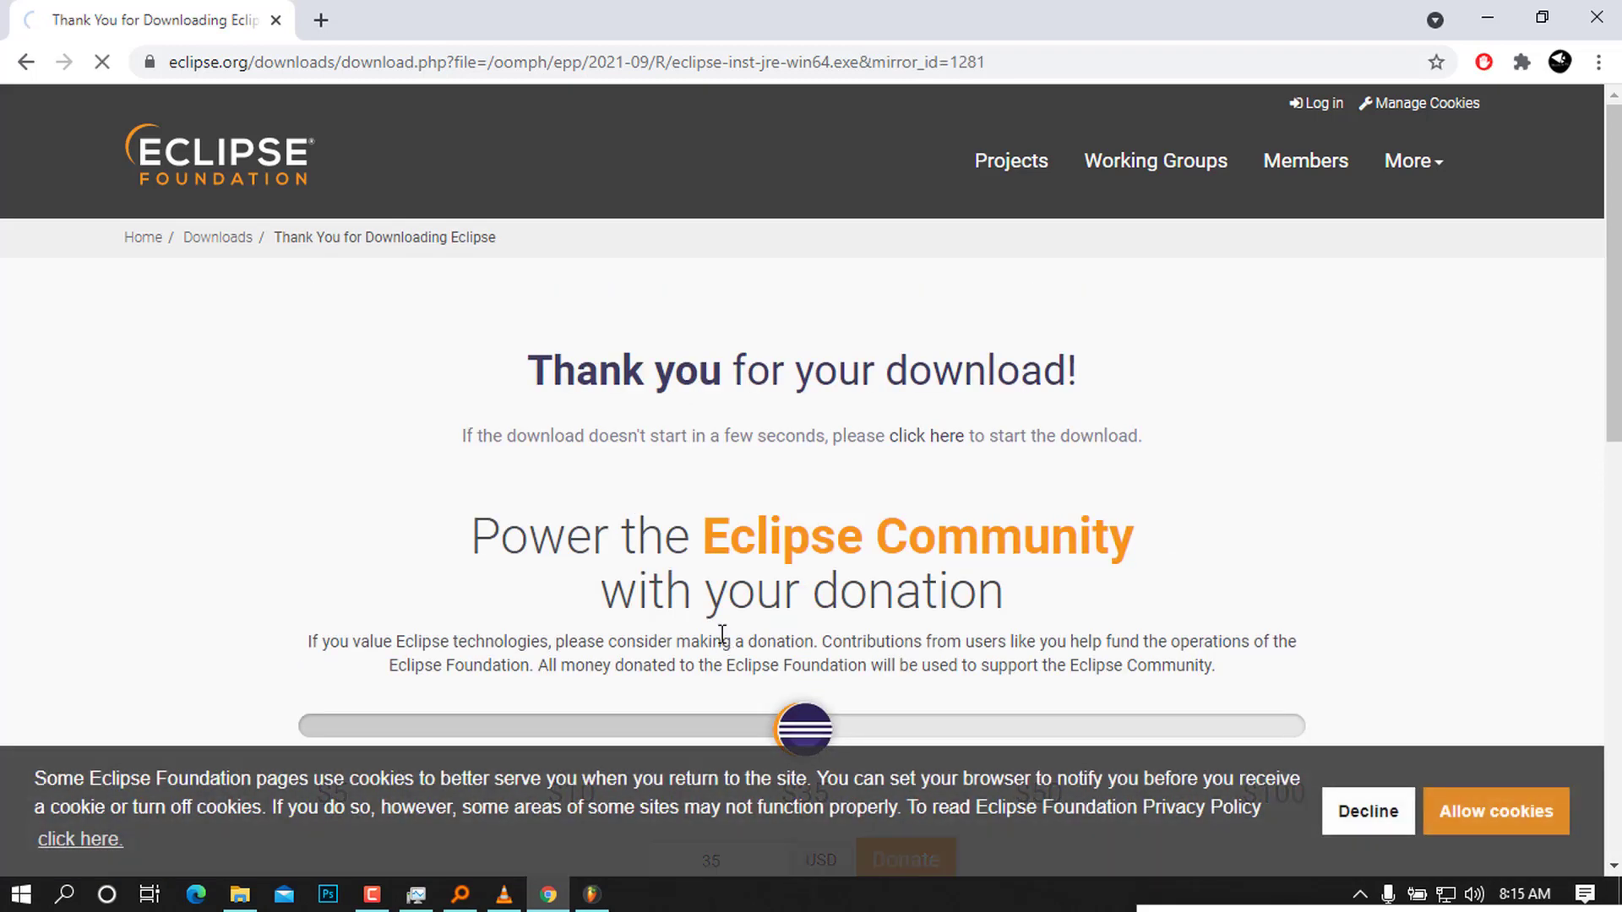
{"action": "scroll", "coordinate": [723, 634], "scroll_direction": "down", "scroll_amount": 4}
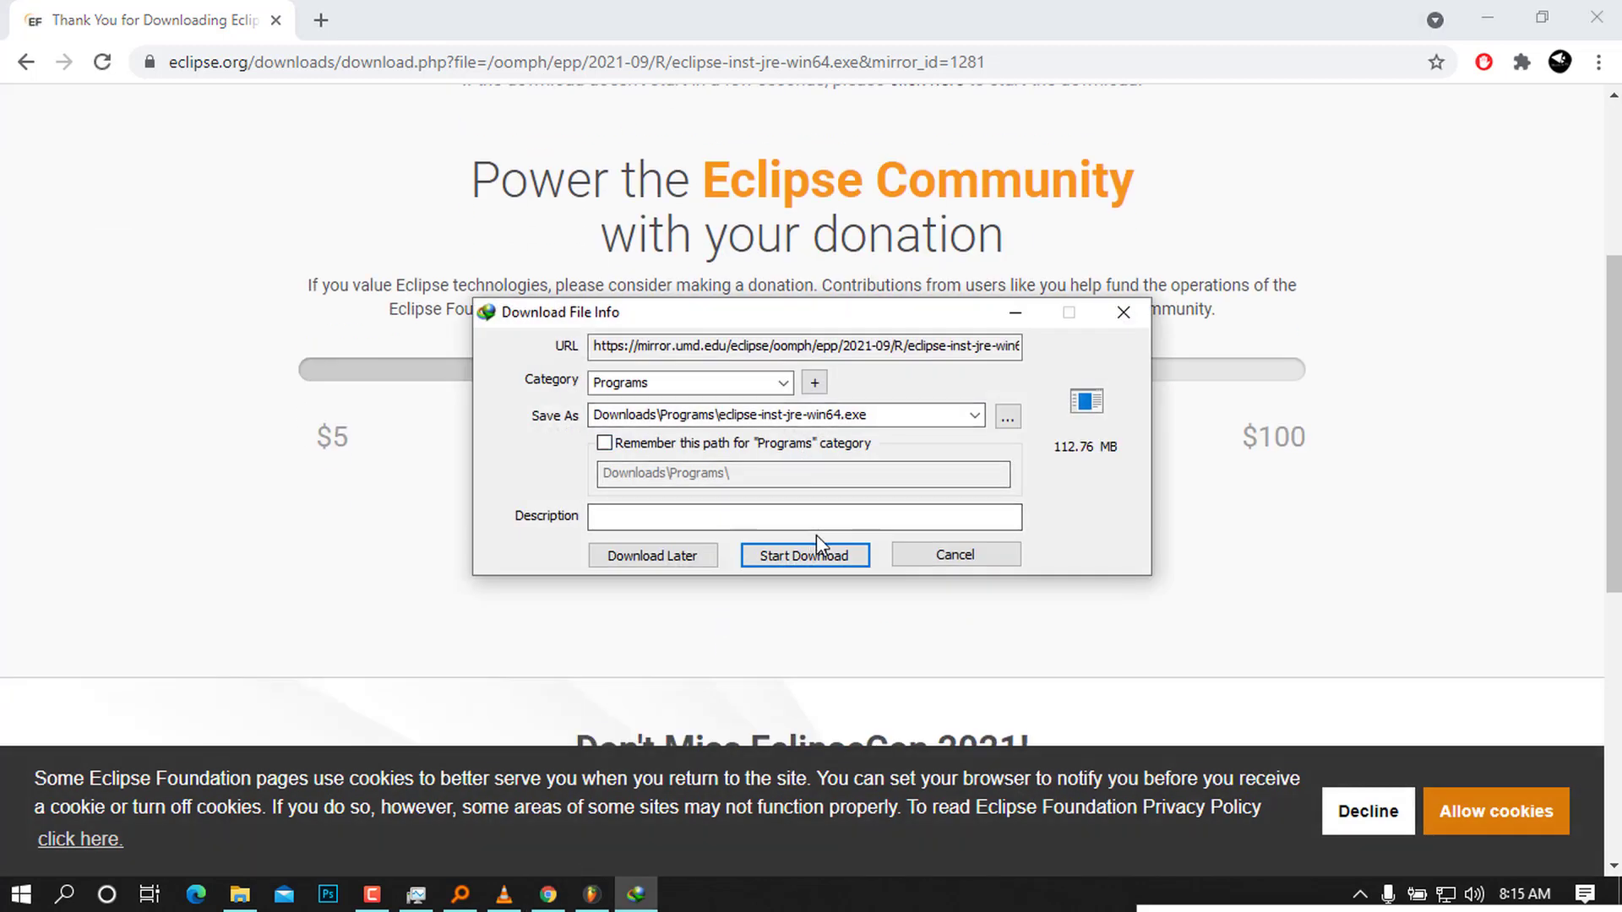
{"action": "left_click", "coordinate": [809, 556]}
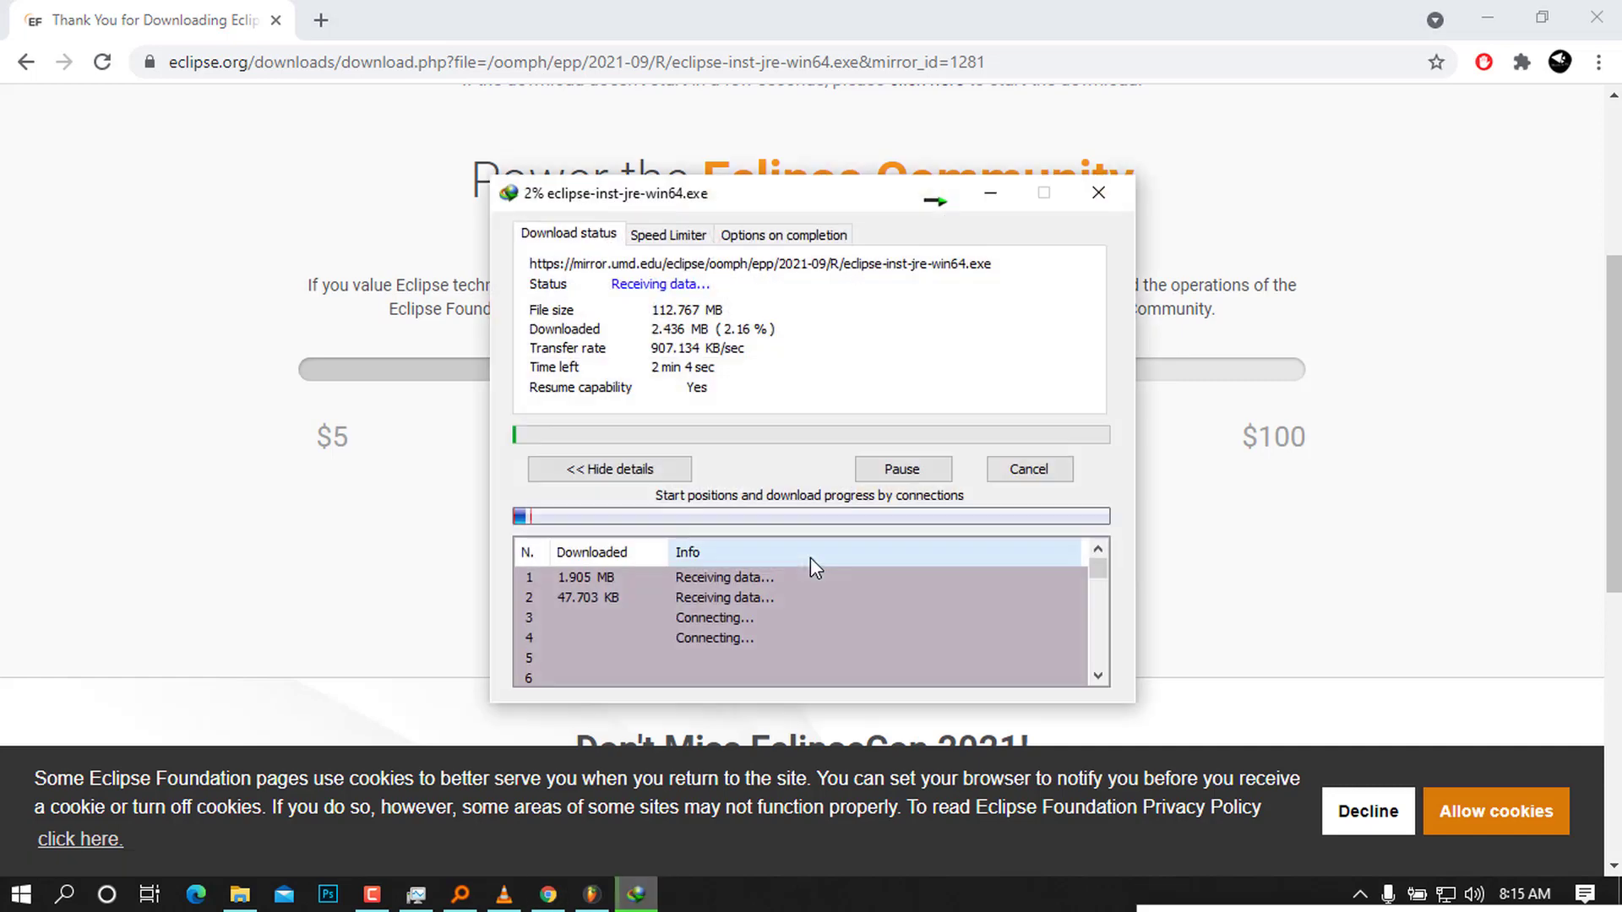
{"action": "left_click", "coordinate": [1458, 811]}
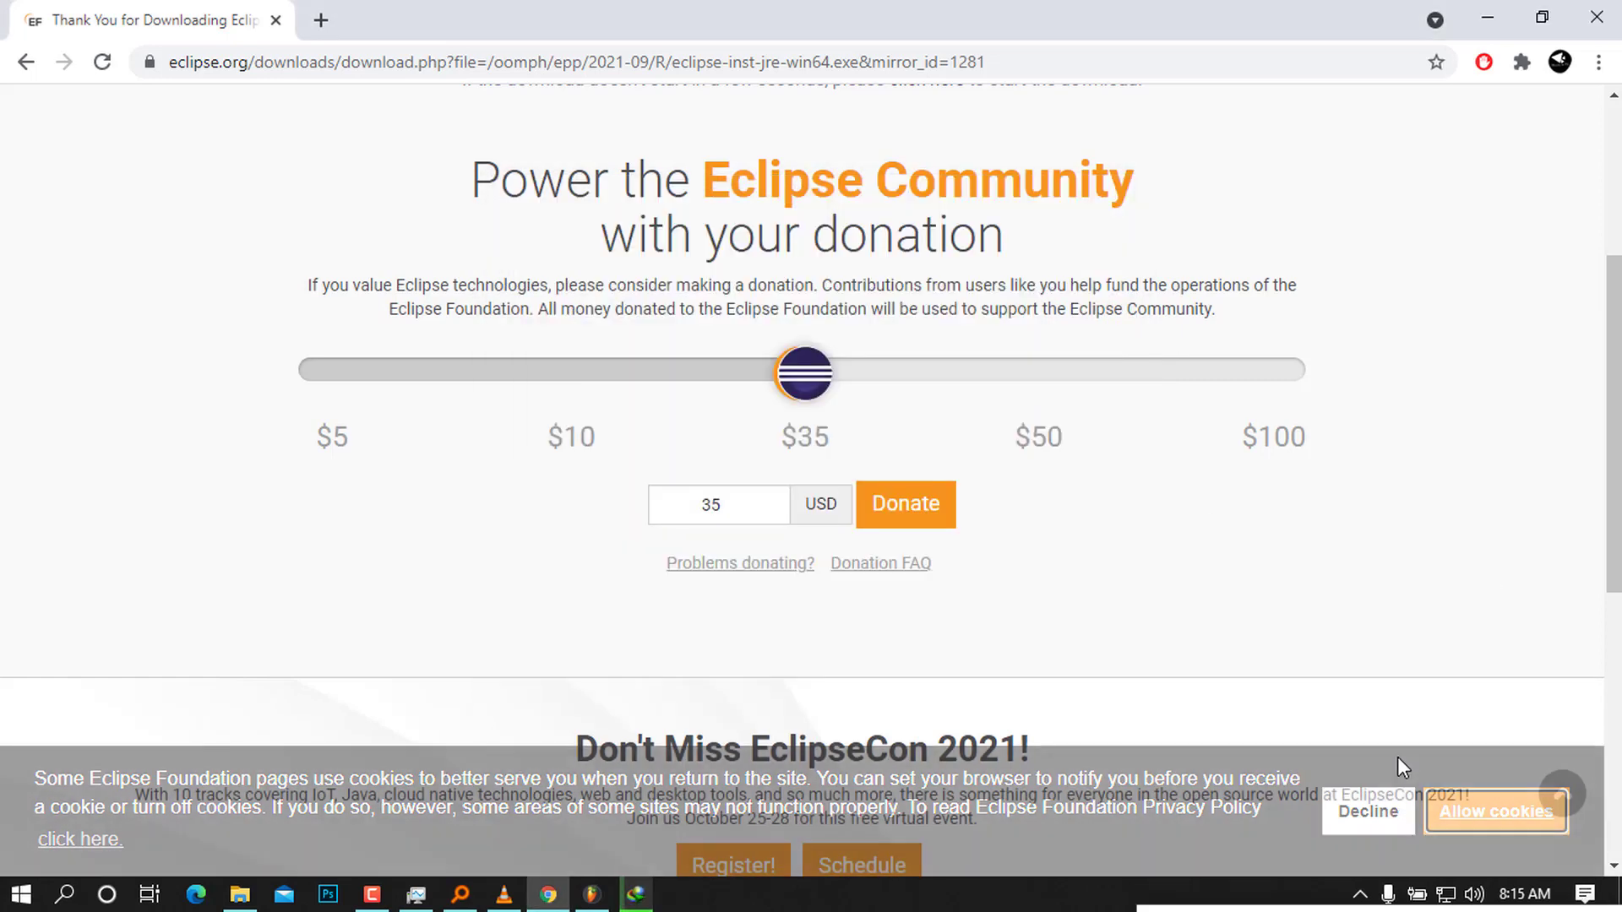
Step: Launch the downloaded eclipse-inst-jre-win64.exe installer and minimize the browser window
{"action": "left_click", "coordinate": [635, 895]}
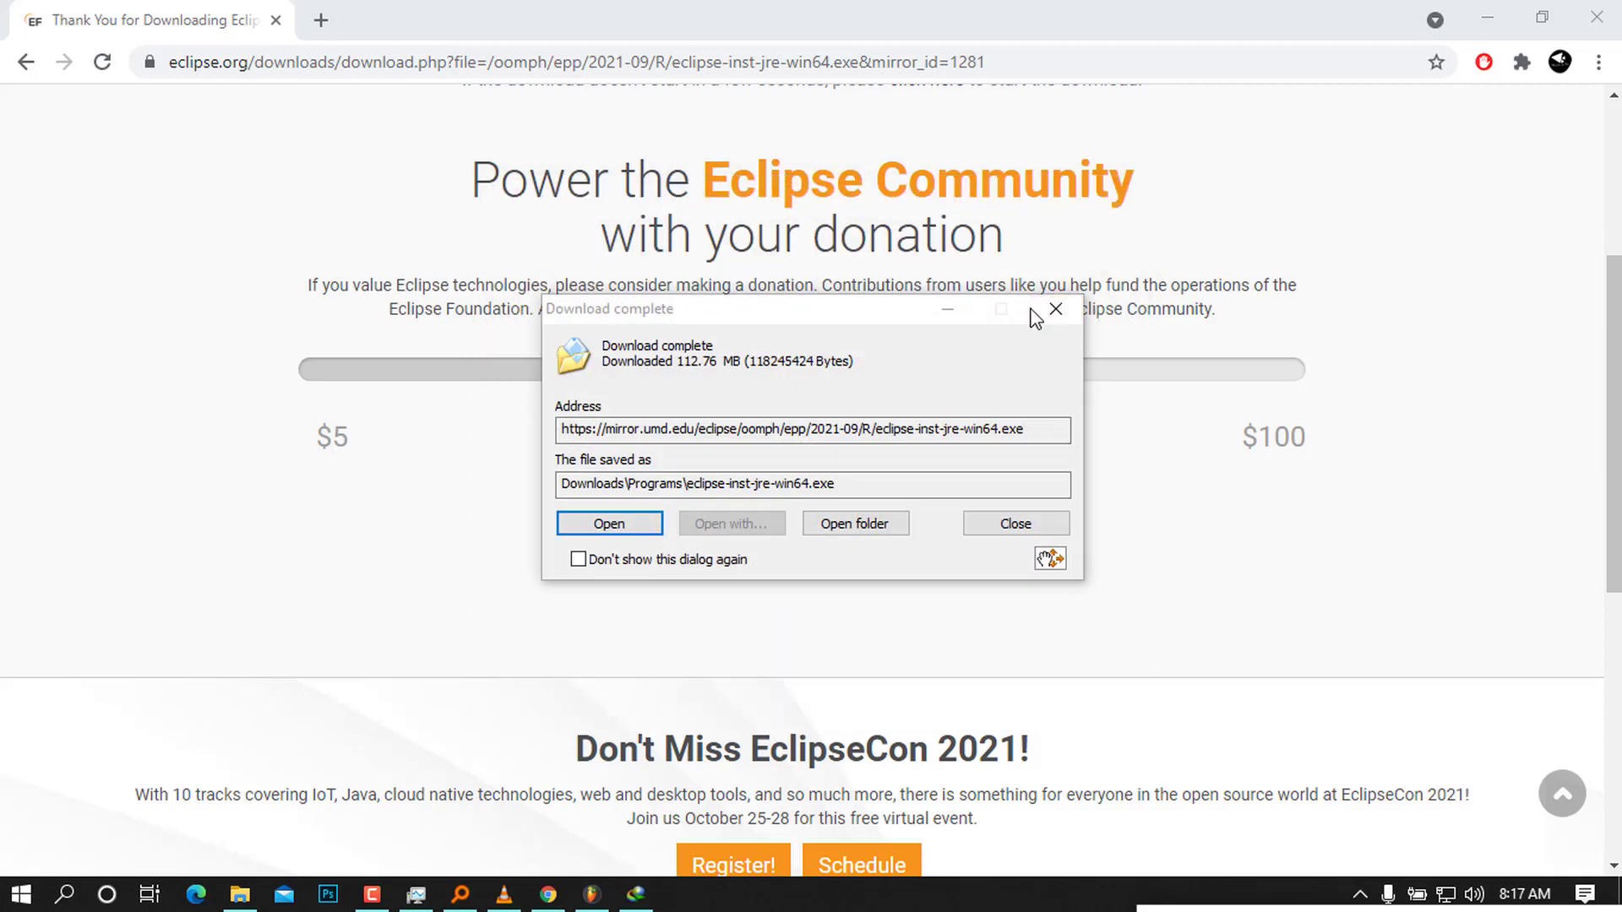
{"action": "left_click", "coordinate": [597, 528]}
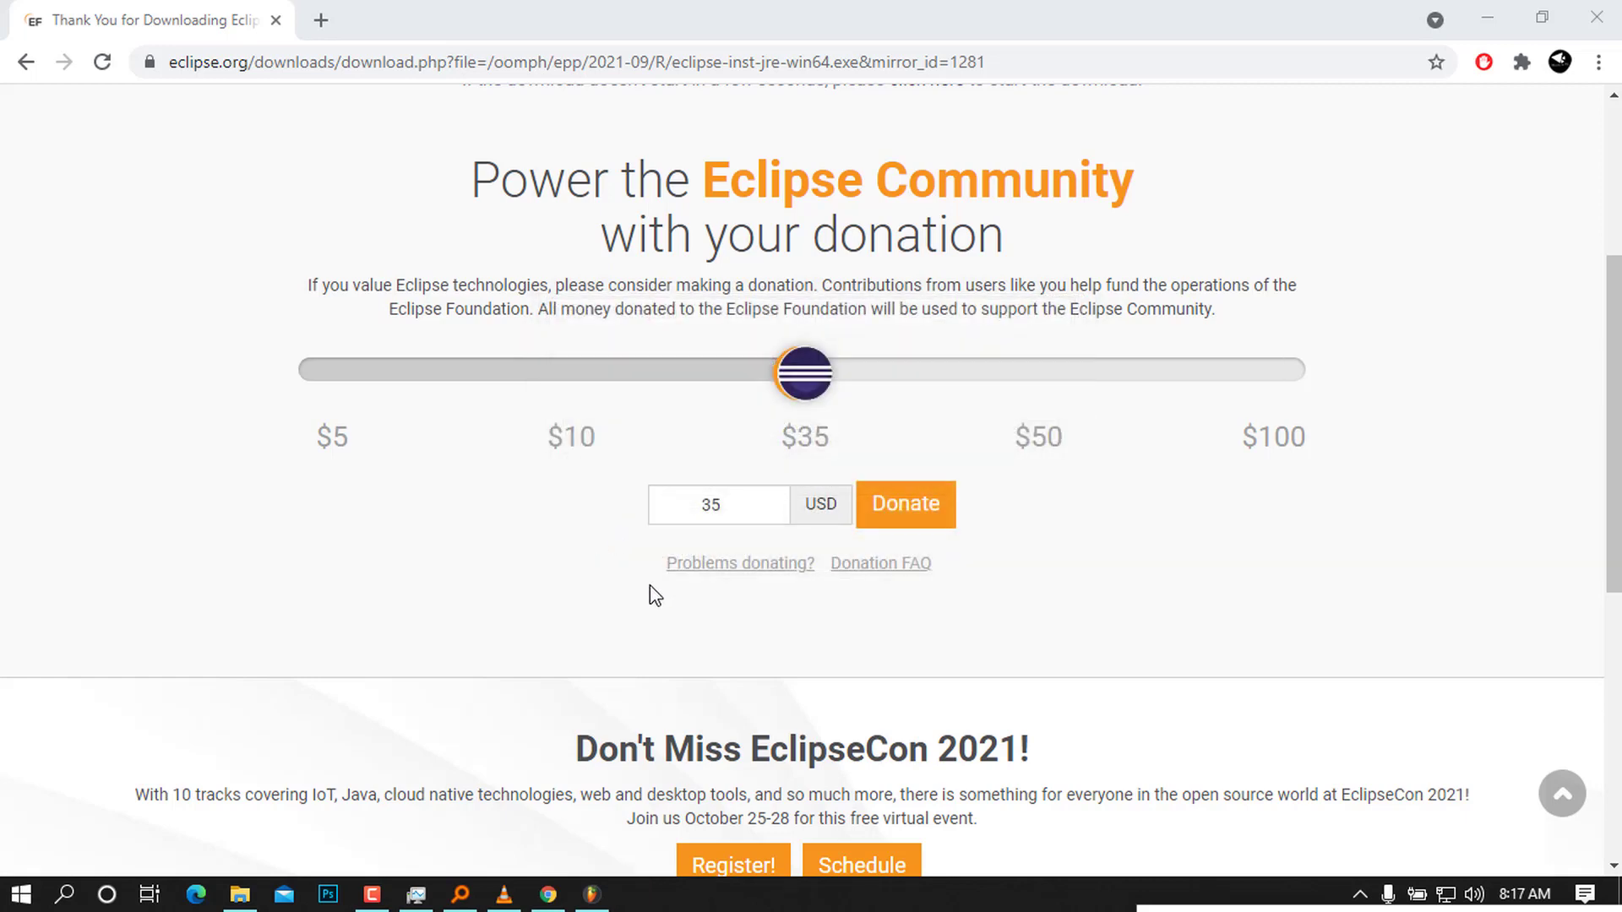
{"action": "scroll", "coordinate": [655, 594], "scroll_direction": "down", "scroll_amount": 3}
{"action": "scroll", "coordinate": [655, 591], "scroll_direction": "up", "scroll_amount": 4}
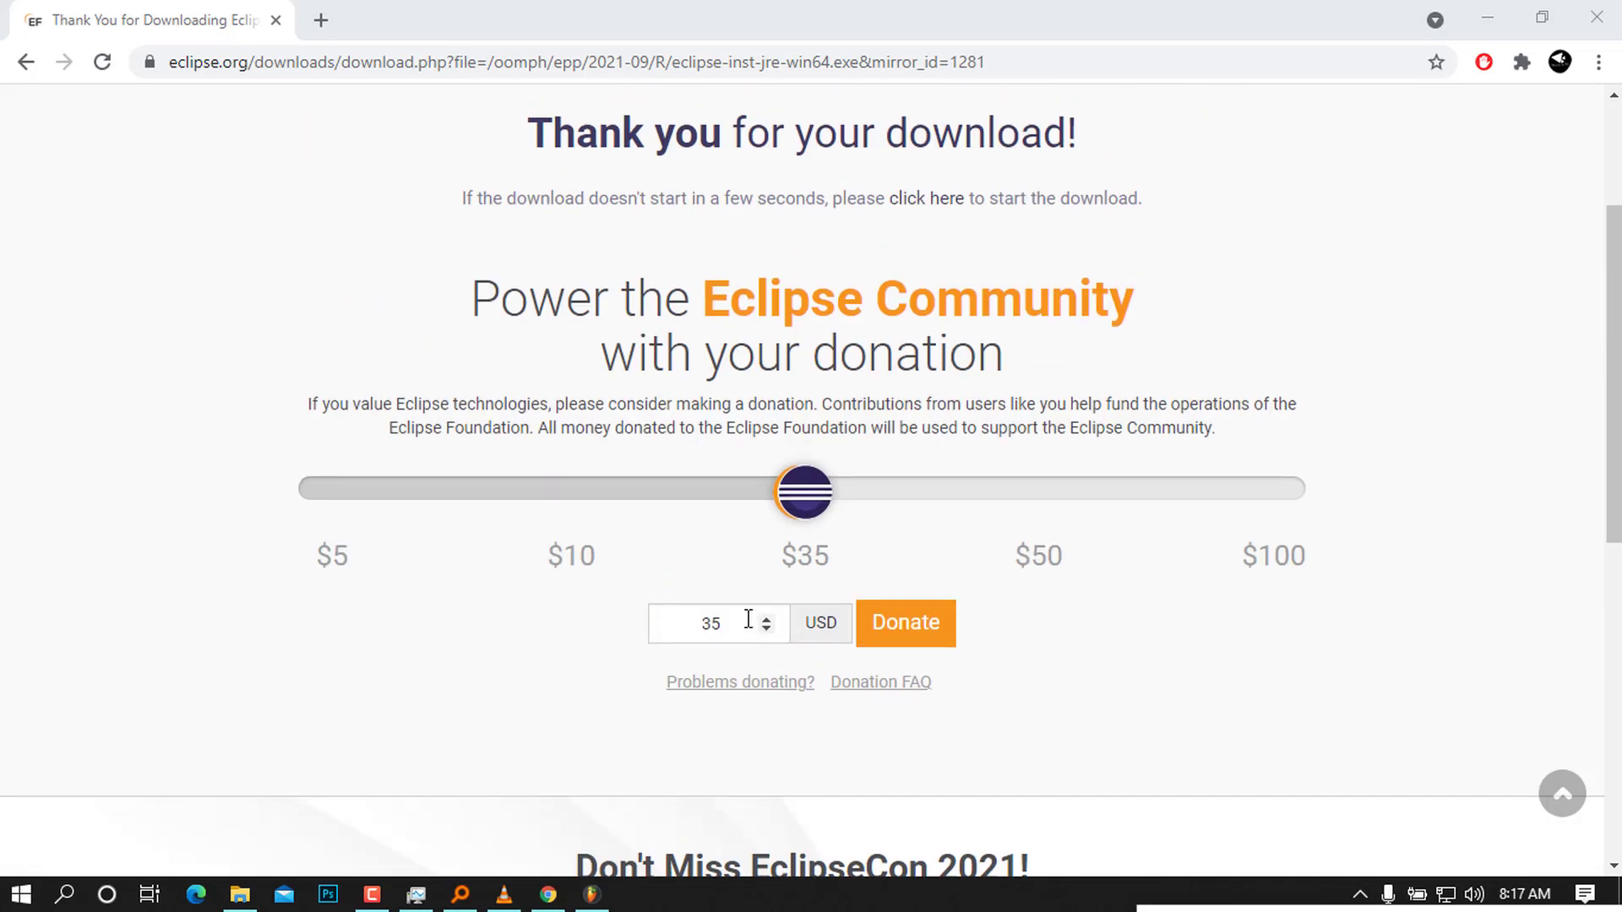
{"action": "left_click", "coordinate": [1478, 28]}
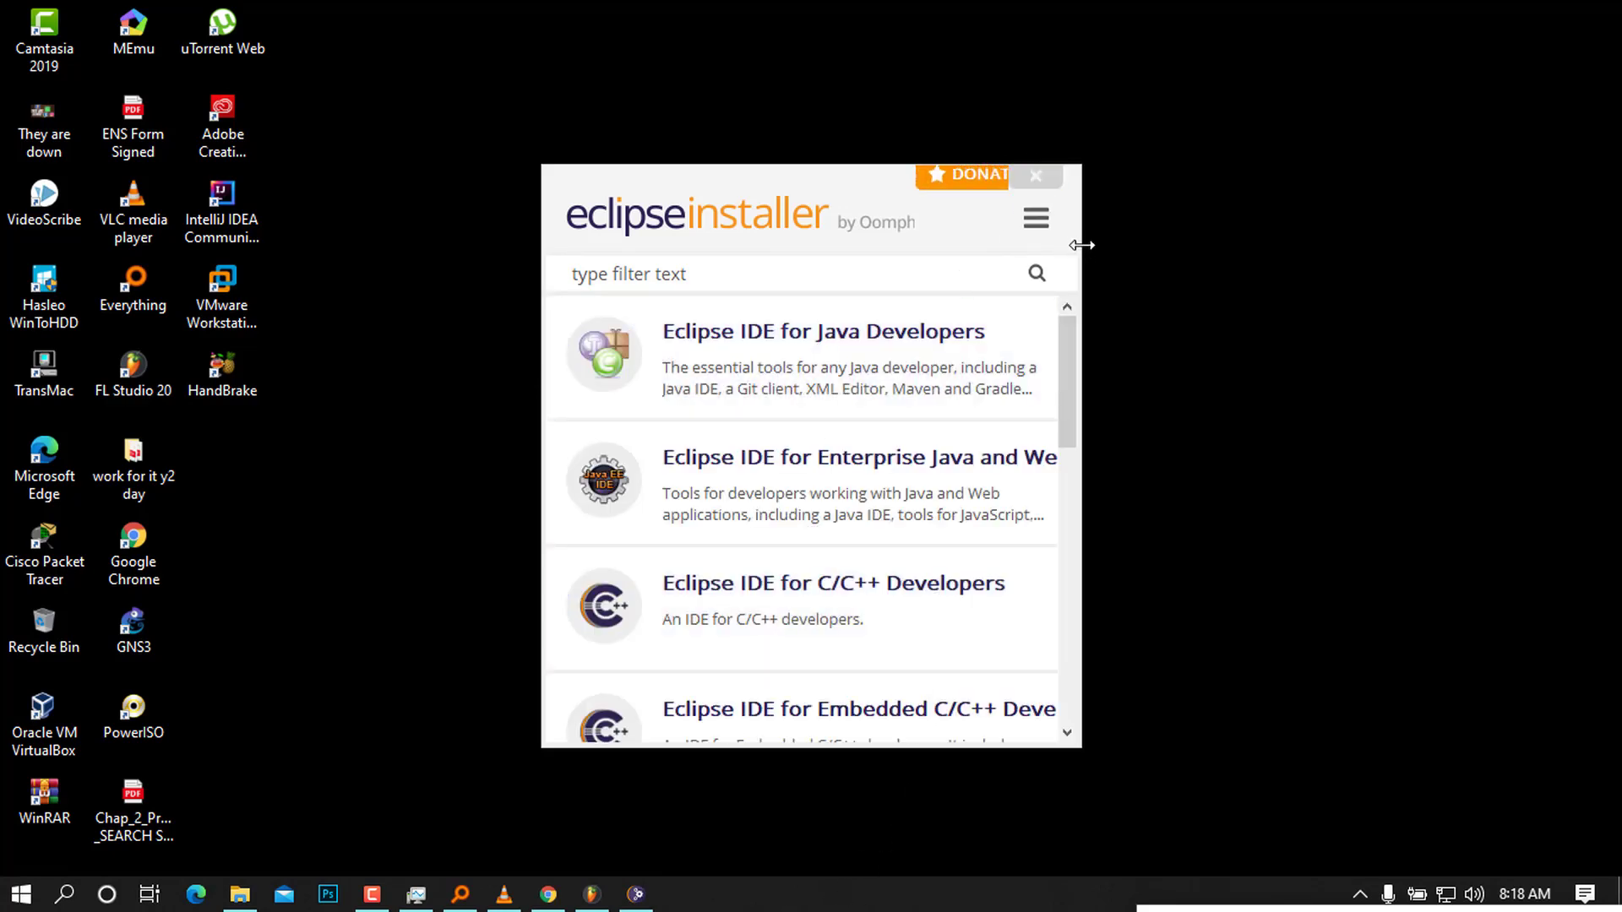
Step: Enlarge the Eclipse Installer window on both sides and upward to show more of the package list
{"action": "left_click_drag", "start_coordinate": [1084, 242], "coordinate": [1517, 309]}
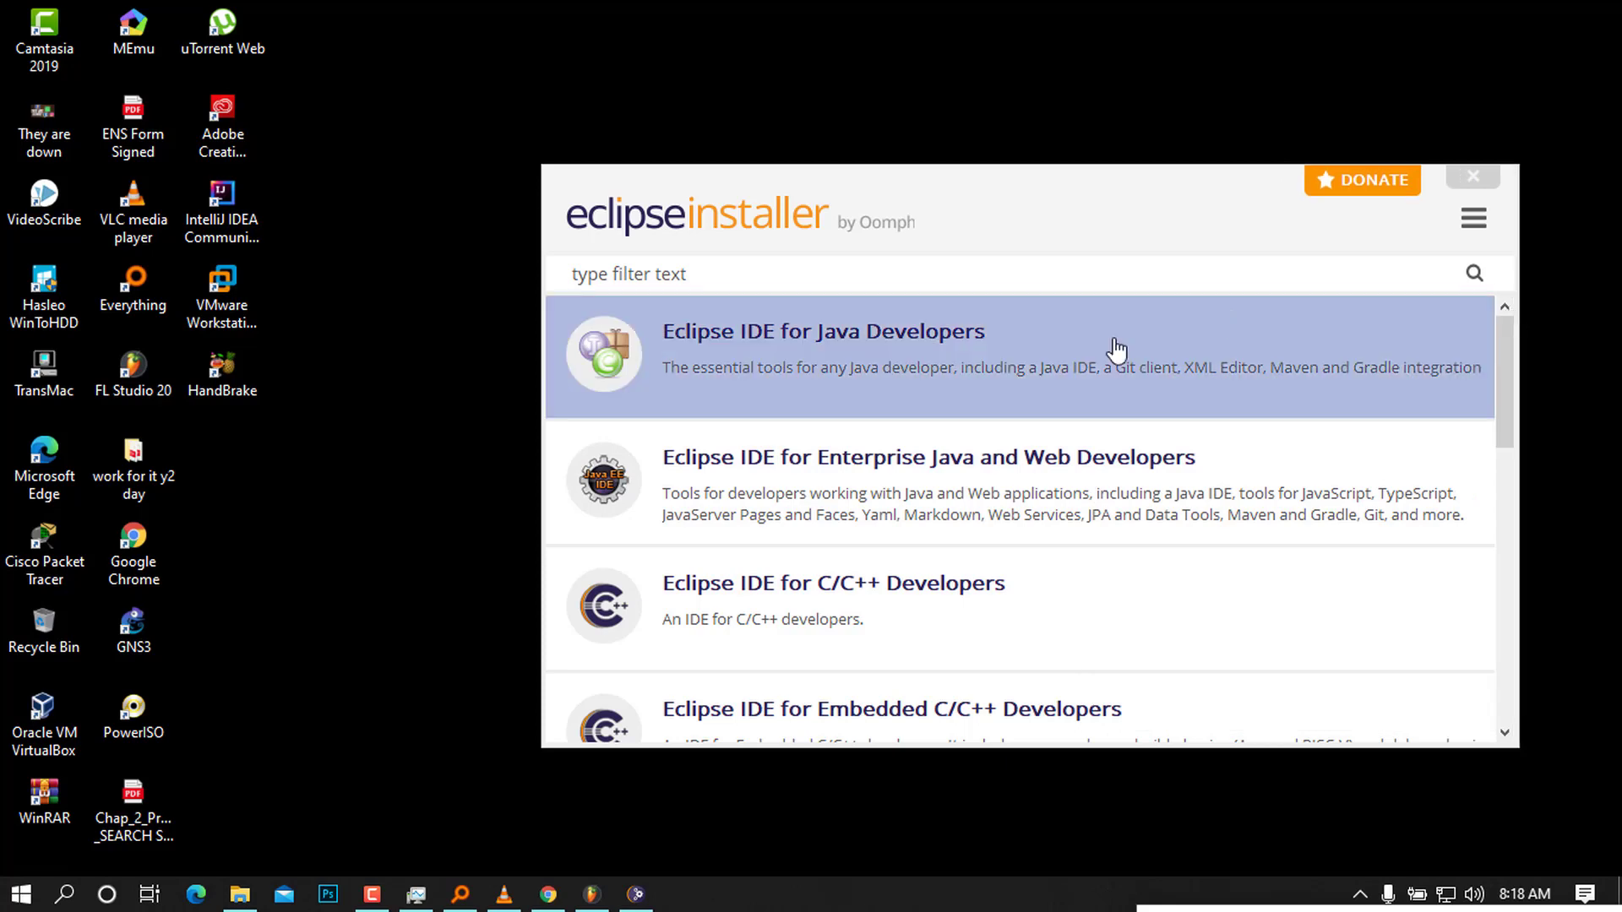
{"action": "left_click_drag", "start_coordinate": [535, 380], "coordinate": [308, 380]}
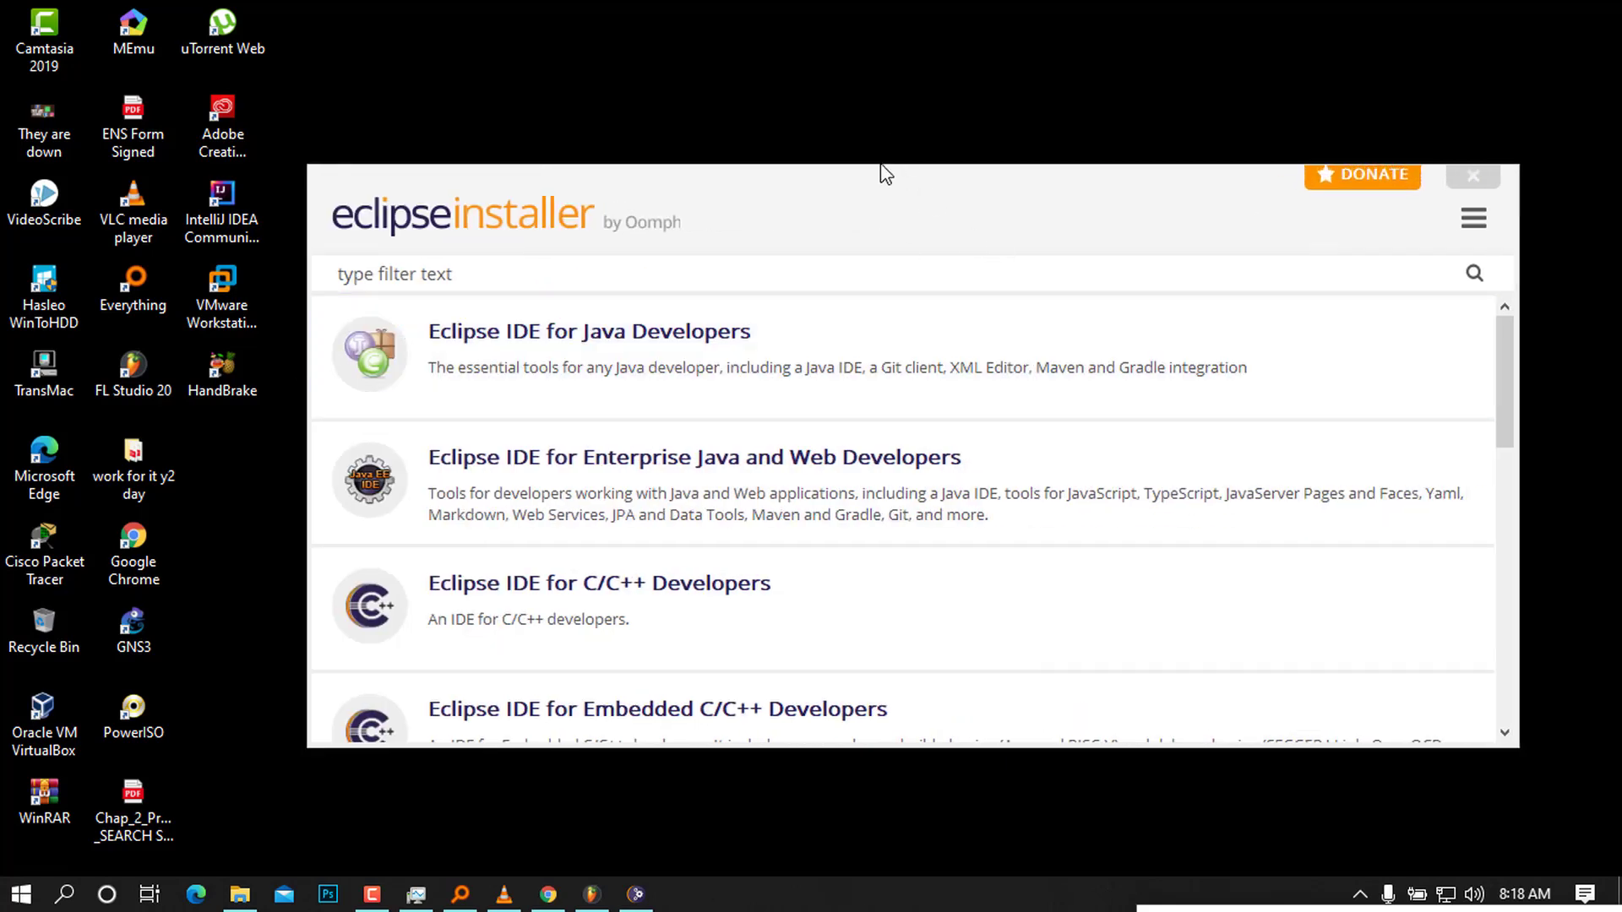
{"action": "left_click_drag", "start_coordinate": [878, 165], "coordinate": [884, 61]}
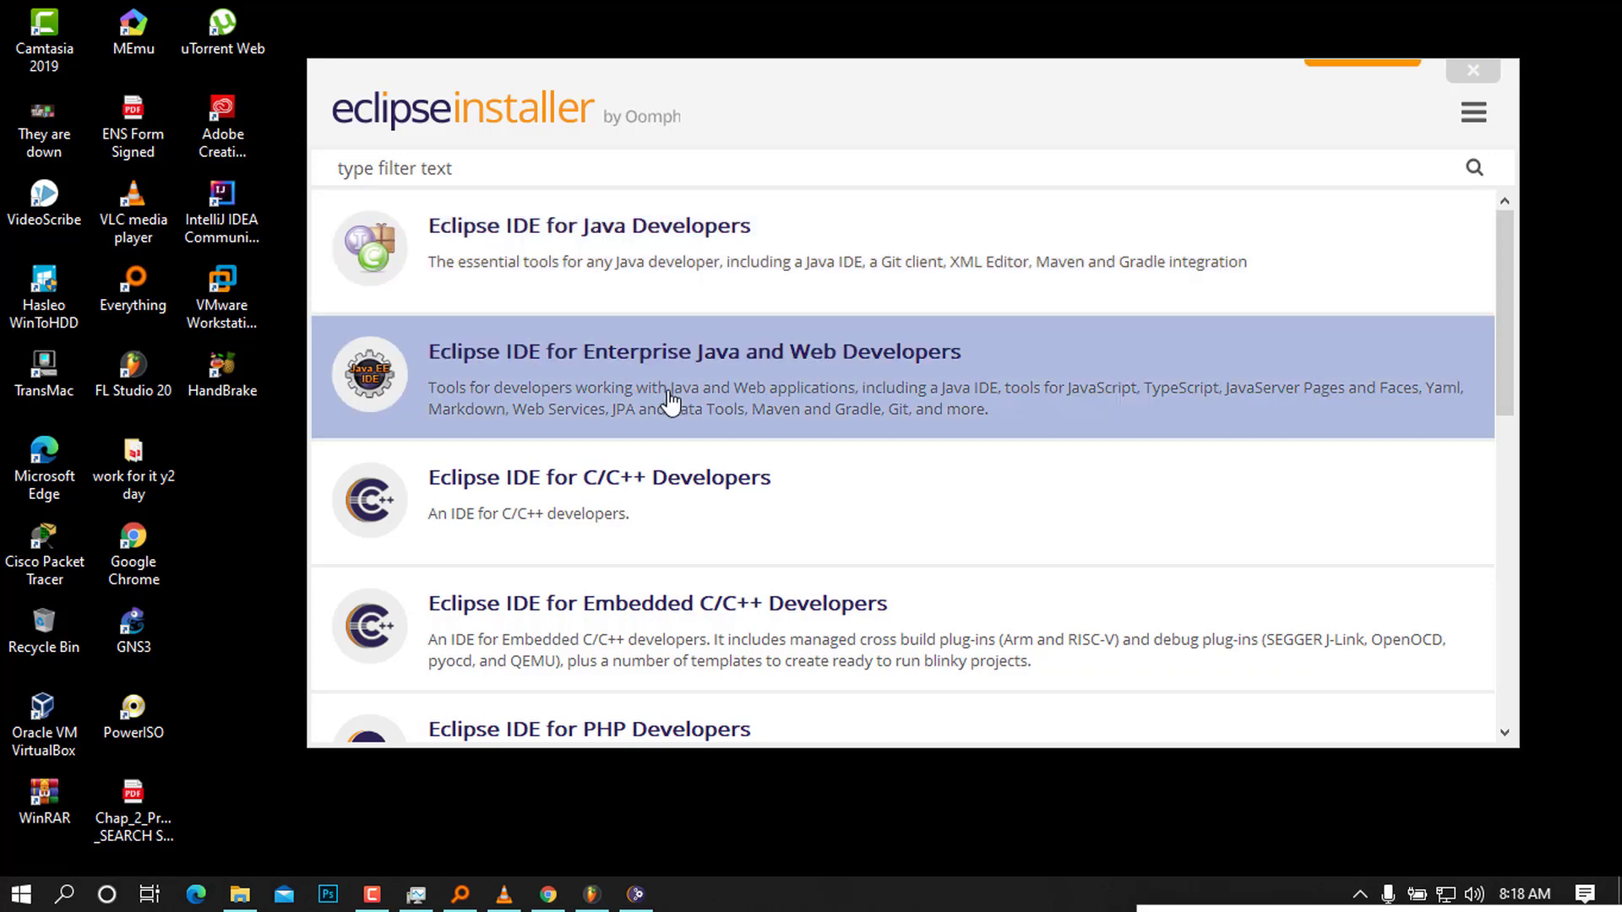
Step: Look through the package list and choose Eclipse IDE for Java Developers for installation
{"action": "scroll", "coordinate": [642, 490], "scroll_direction": "down", "scroll_amount": 5}
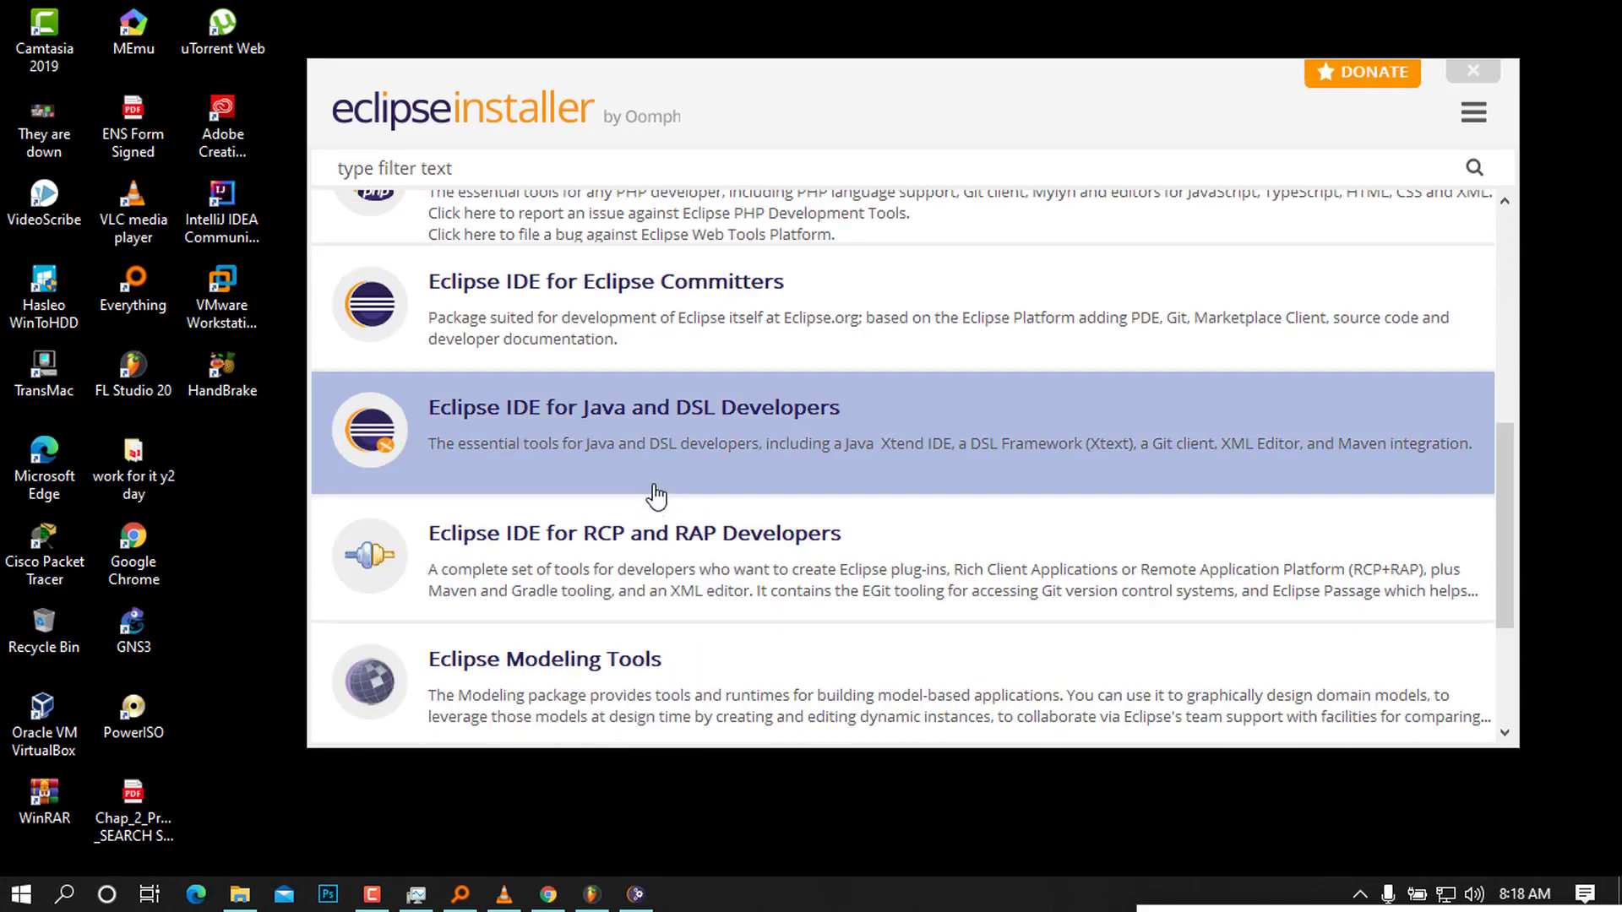
{"action": "scroll", "coordinate": [658, 489], "scroll_direction": "up", "scroll_amount": 5}
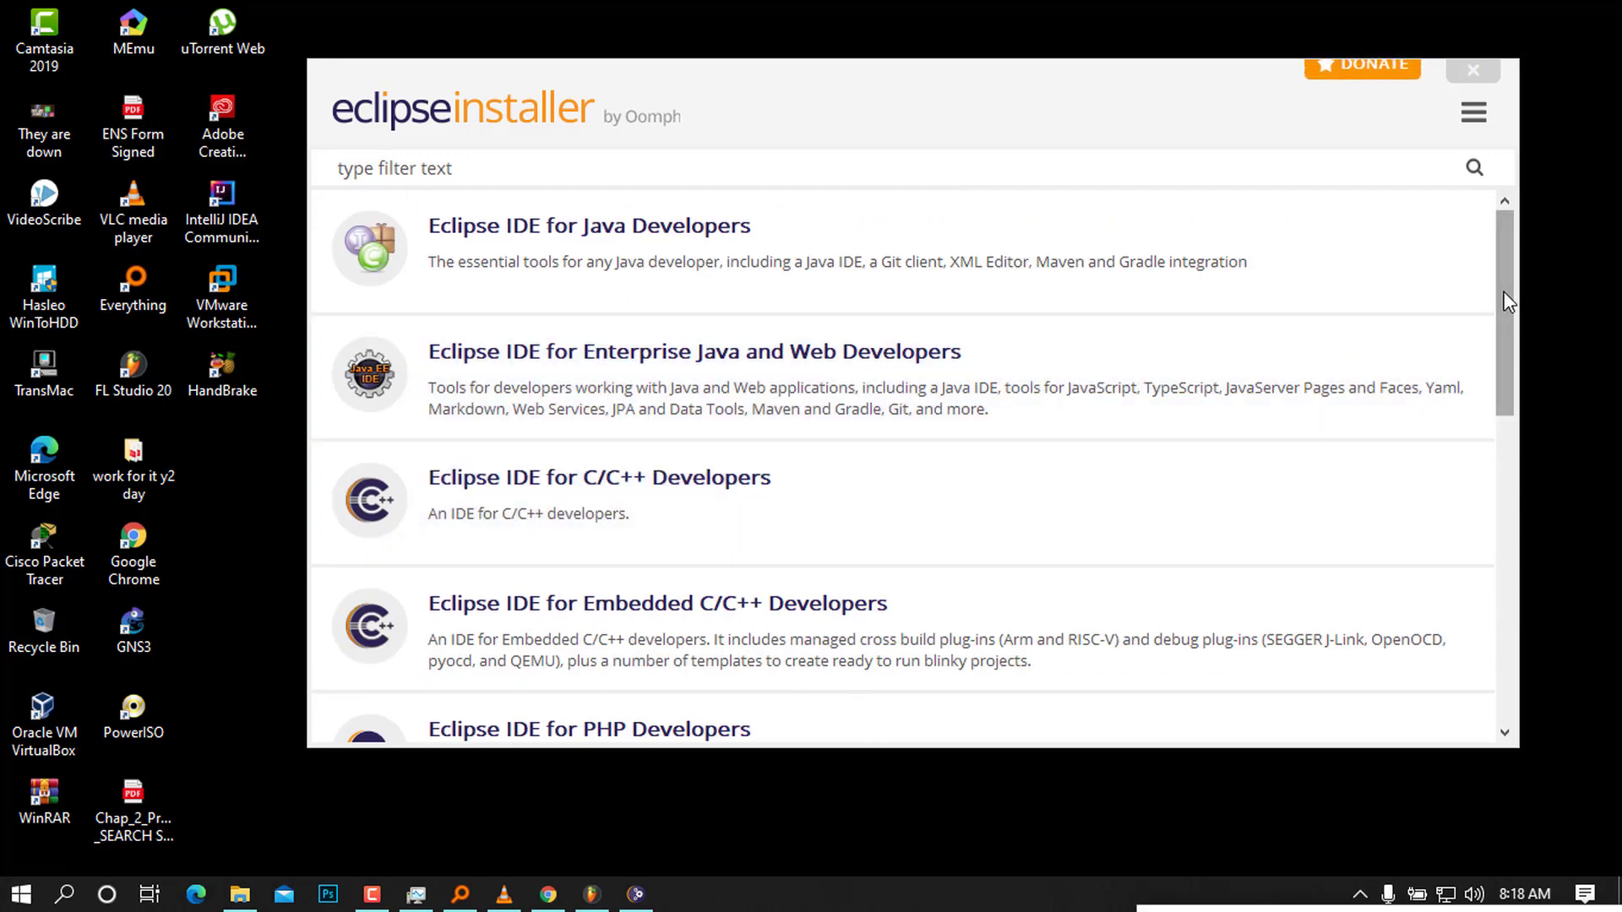
{"action": "mouse_move", "coordinate": [1506, 300]}
{"action": "left_mouse_down"}
{"action": "mouse_move", "coordinate": [1493, 600]}
{"action": "mouse_move", "coordinate": [1521, 297]}
{"action": "left_mouse_up"}
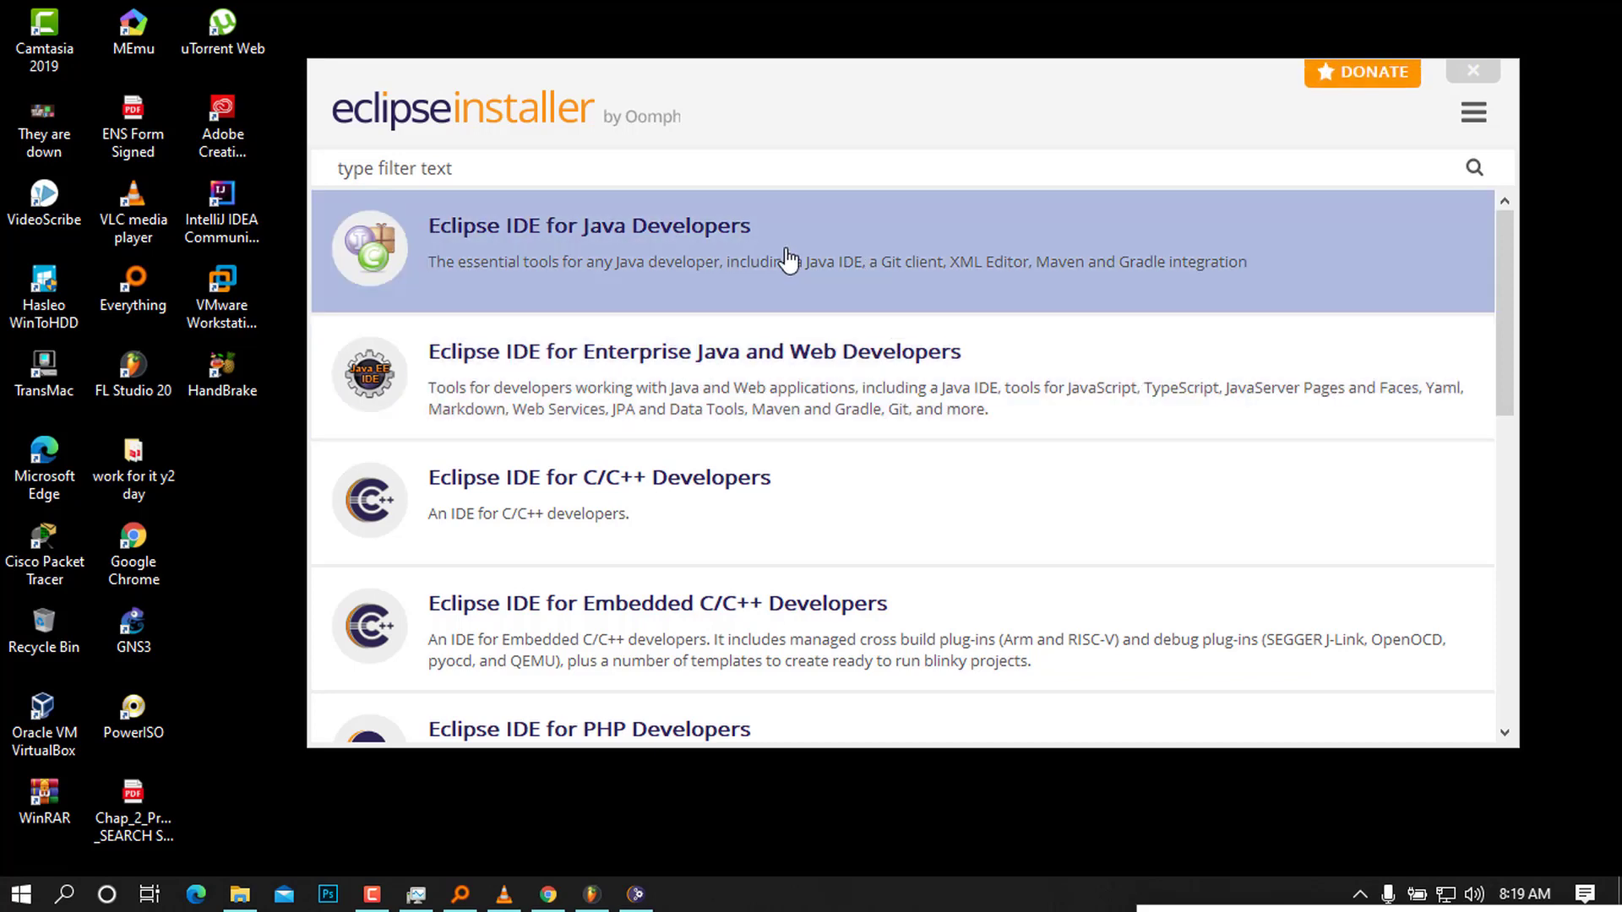
{"action": "left_click", "coordinate": [788, 255]}
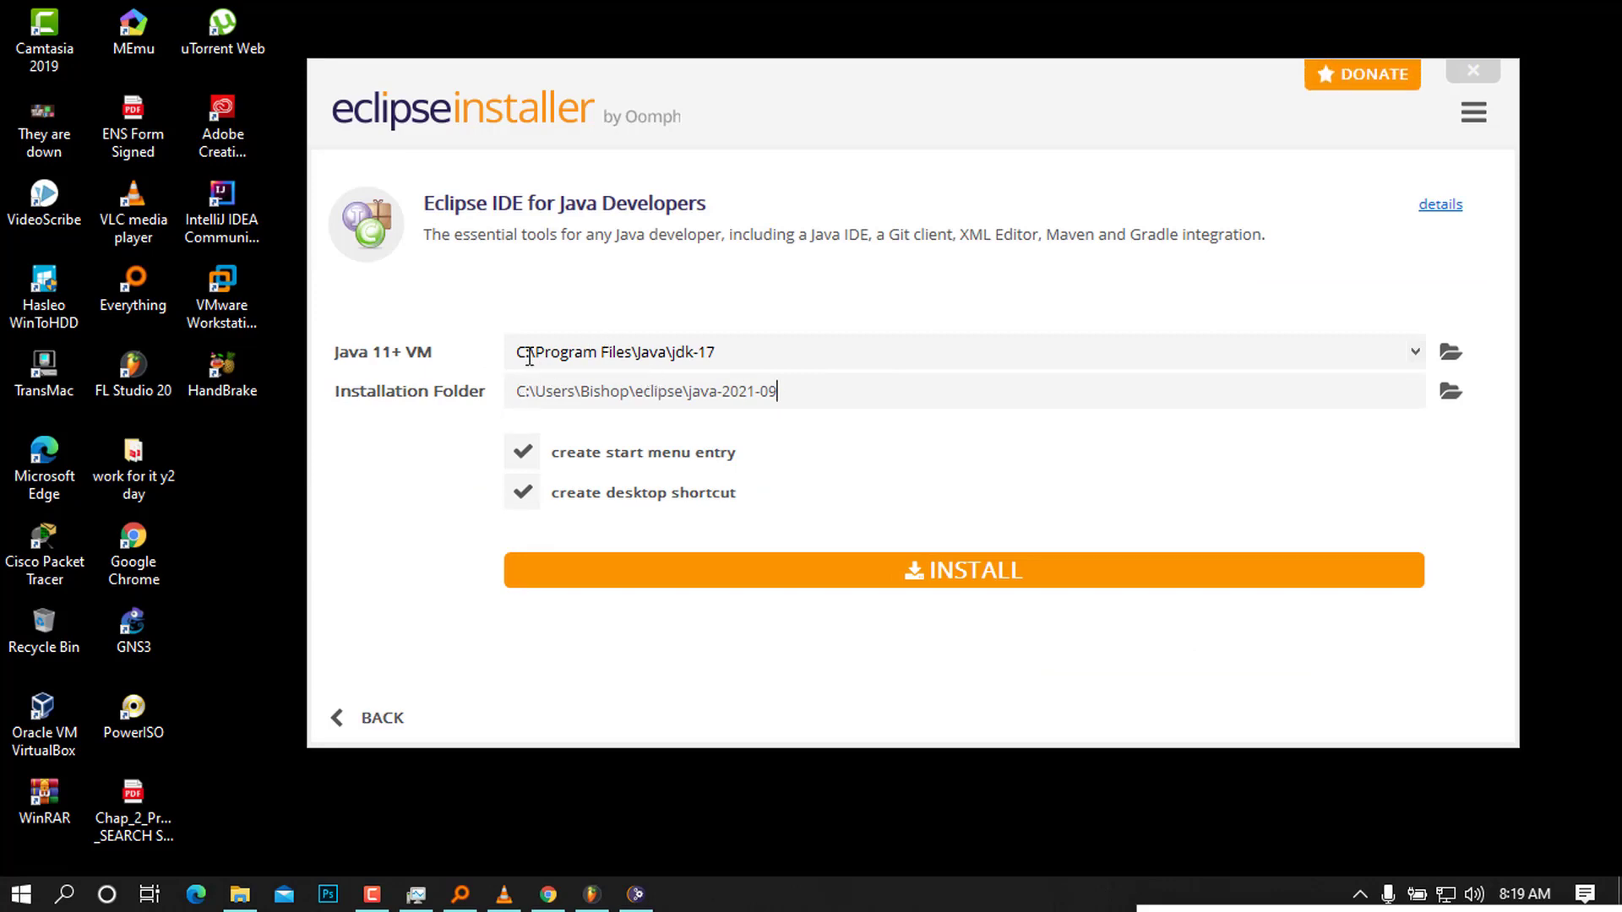
Step: Start the installation using the jdk-17 Java VM and the java-2021-09 folder, with the start menu entry and desktop shortcut enabled
{"action": "left_click", "coordinate": [595, 351]}
{"action": "left_click", "coordinate": [870, 275]}
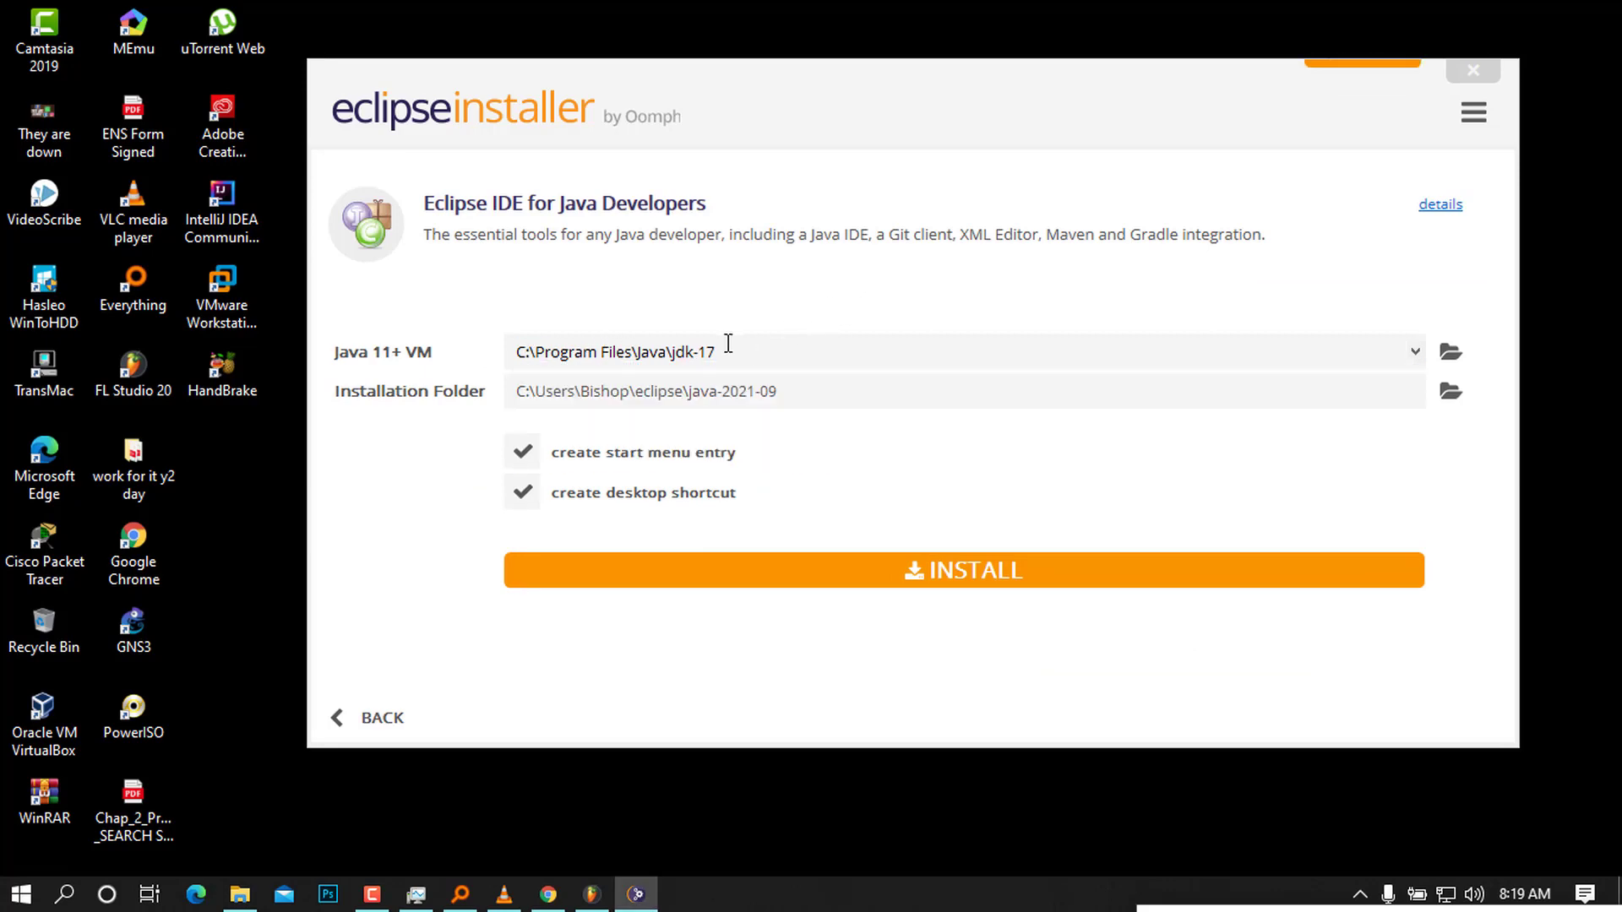
{"action": "left_click", "coordinate": [674, 350]}
{"action": "left_click", "coordinate": [825, 282]}
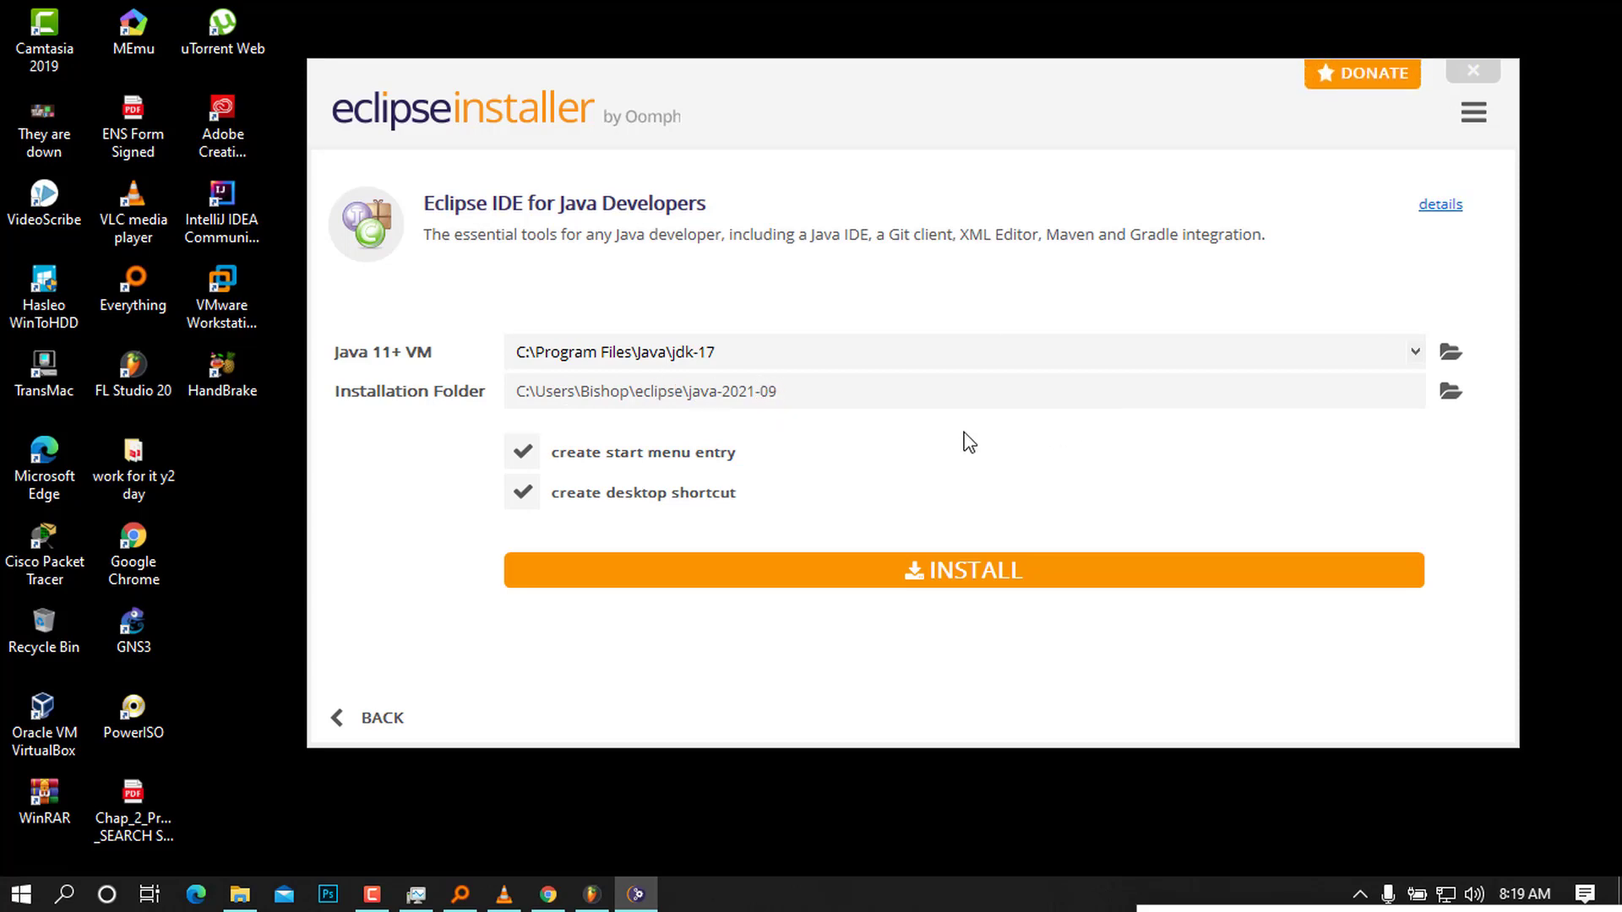
{"action": "left_click", "coordinate": [914, 572]}
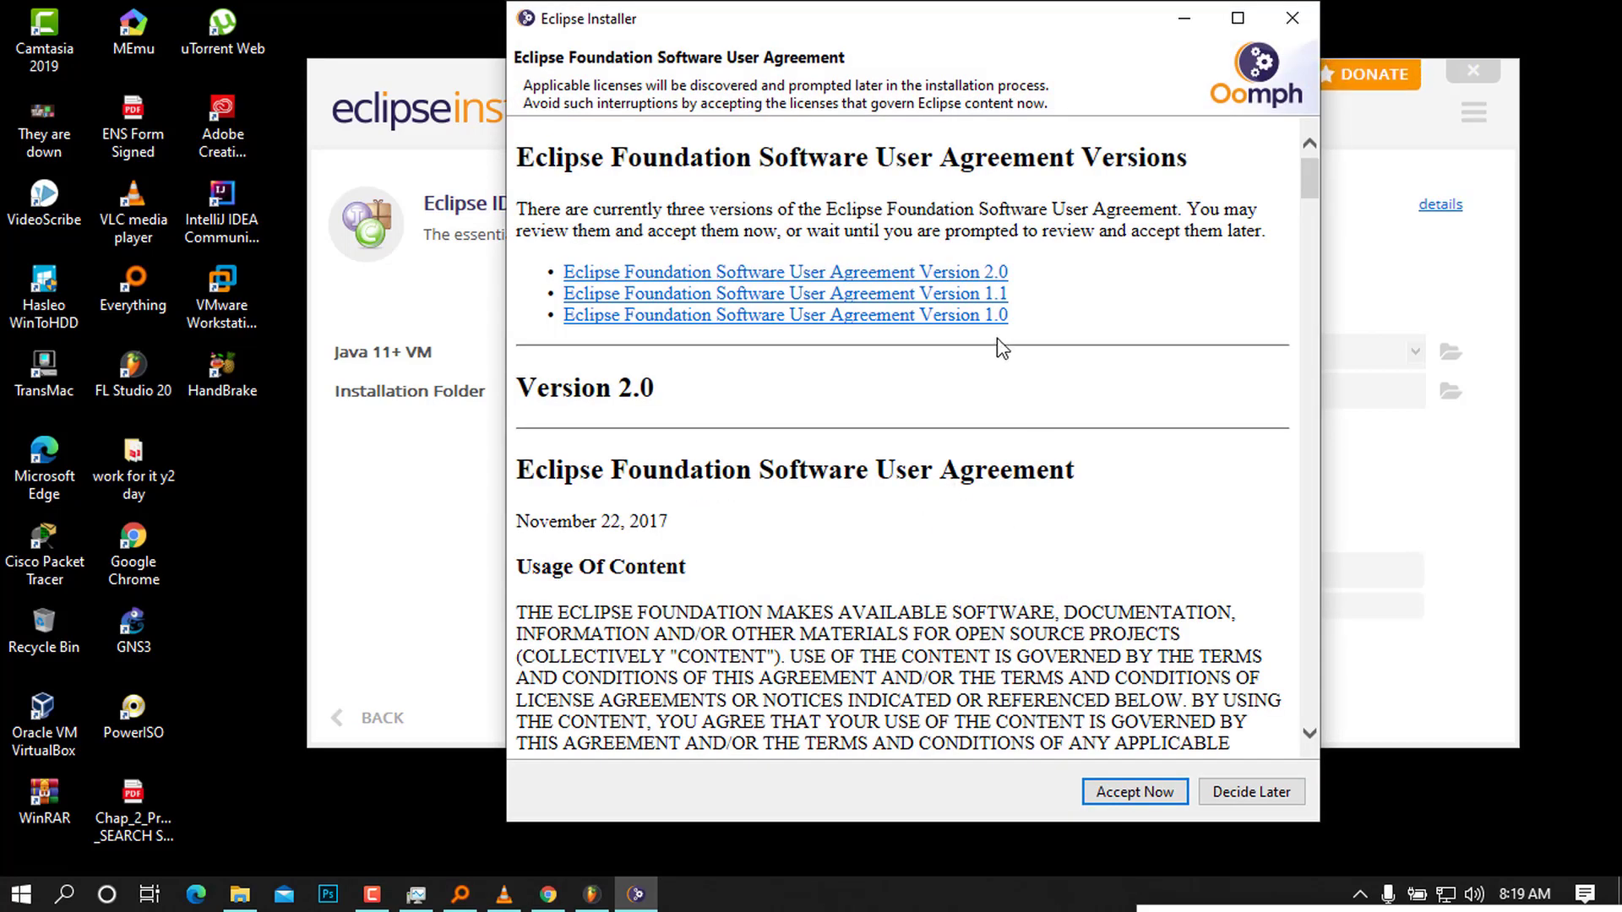
Step: Review the Eclipse Foundation Software User Agreement and accept it
{"action": "scroll", "coordinate": [1193, 571], "scroll_direction": "down", "scroll_amount": 1}
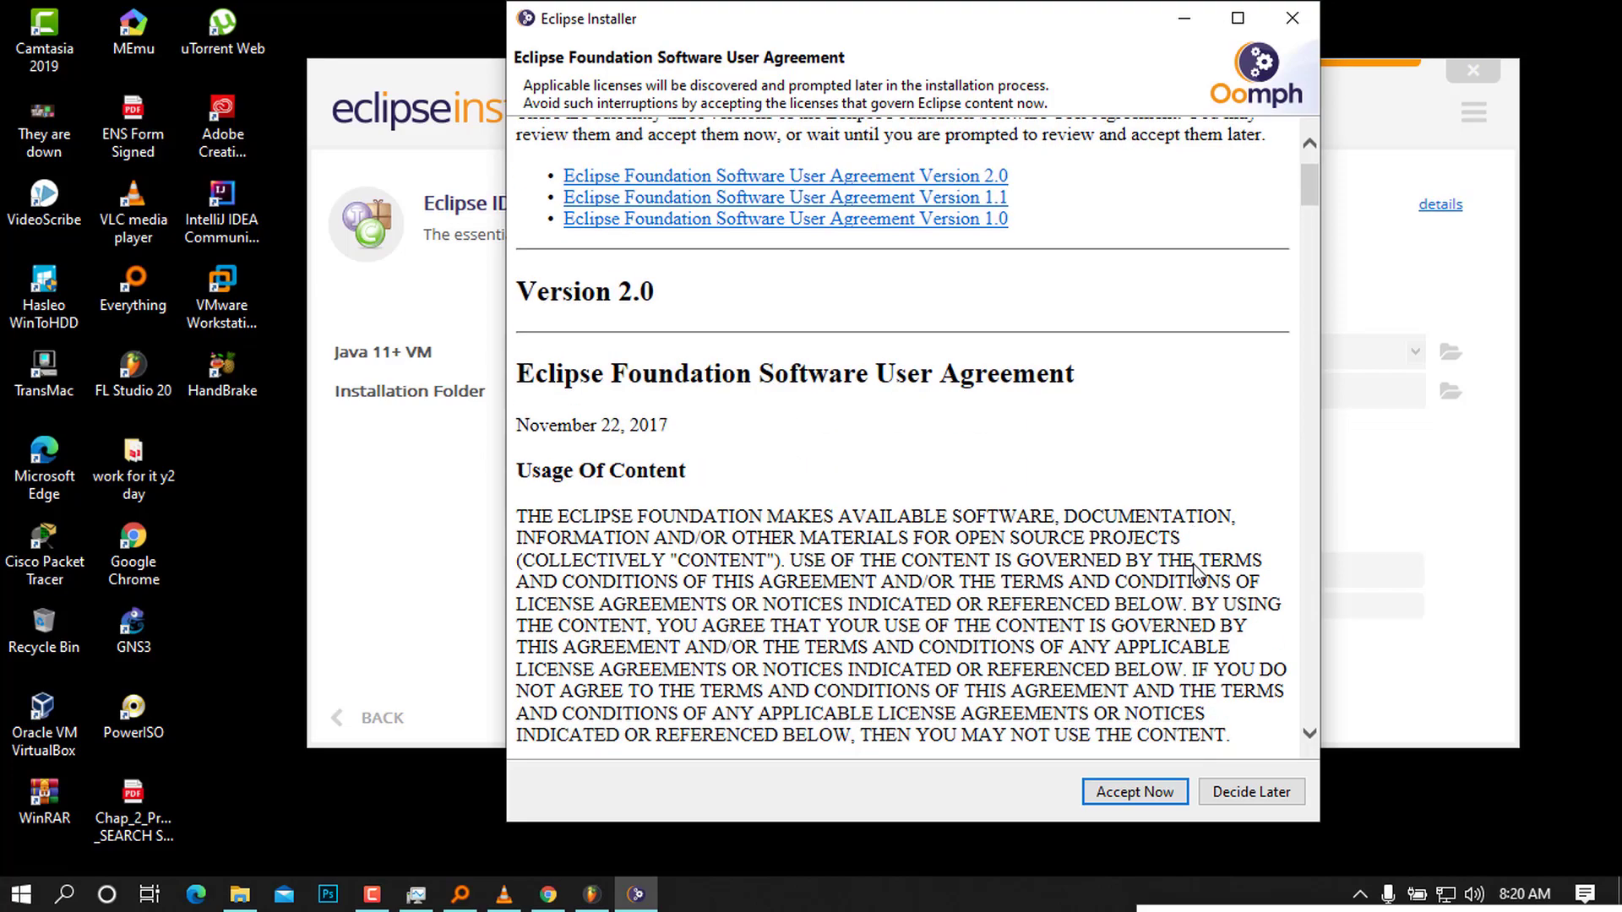
{"action": "scroll", "coordinate": [1194, 571], "scroll_direction": "down", "scroll_amount": 15}
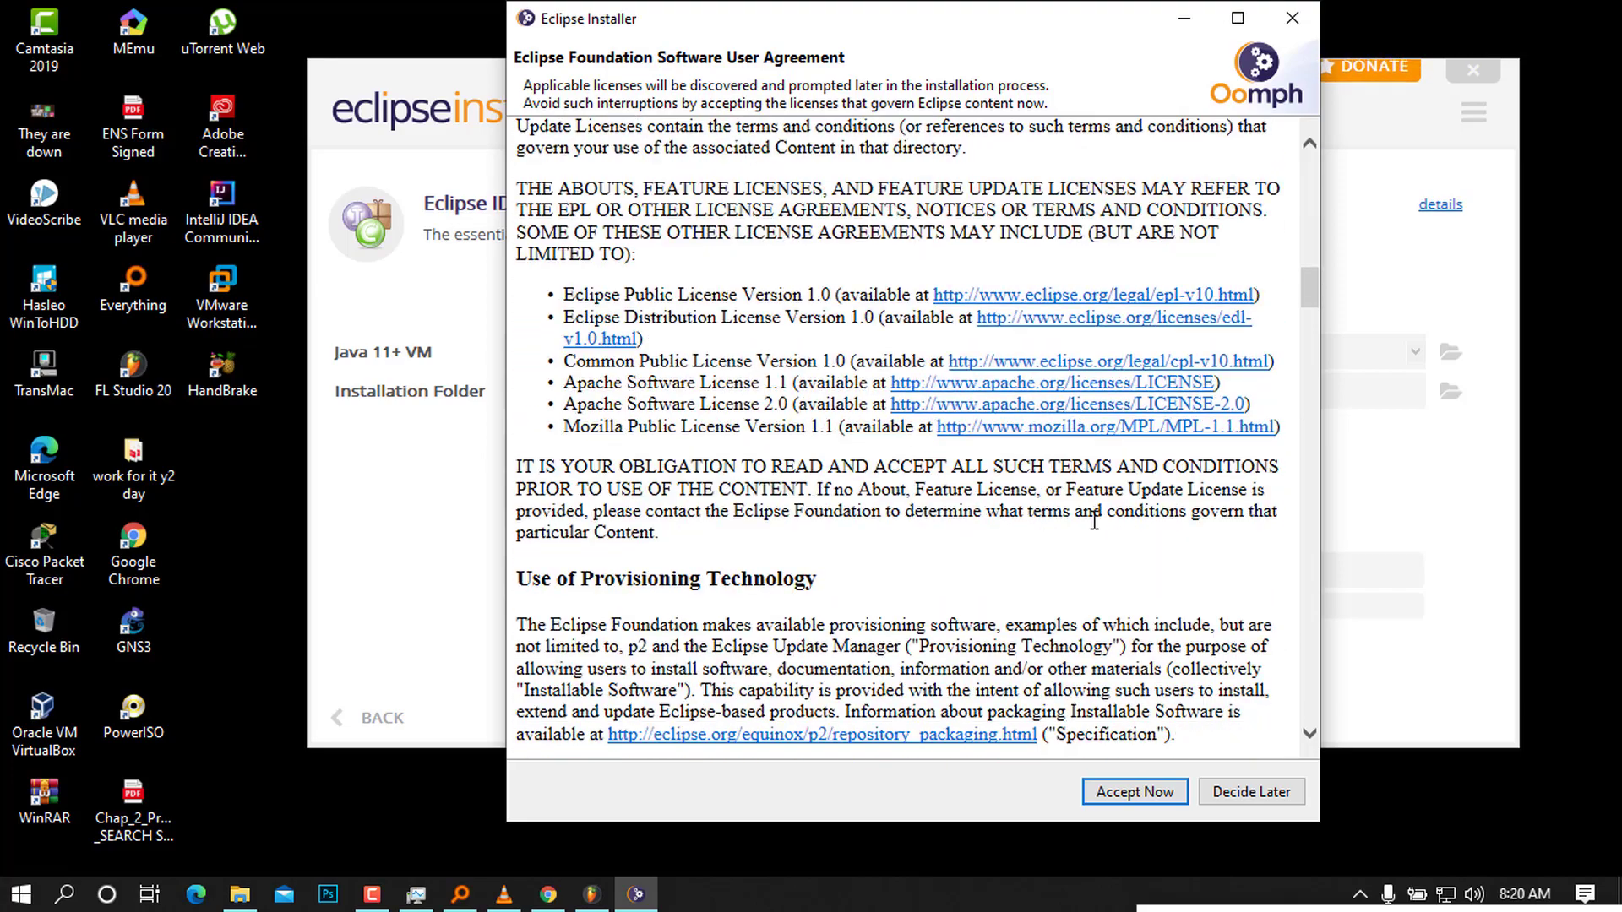
{"action": "scroll", "coordinate": [1094, 522], "scroll_direction": "down", "scroll_amount": 15}
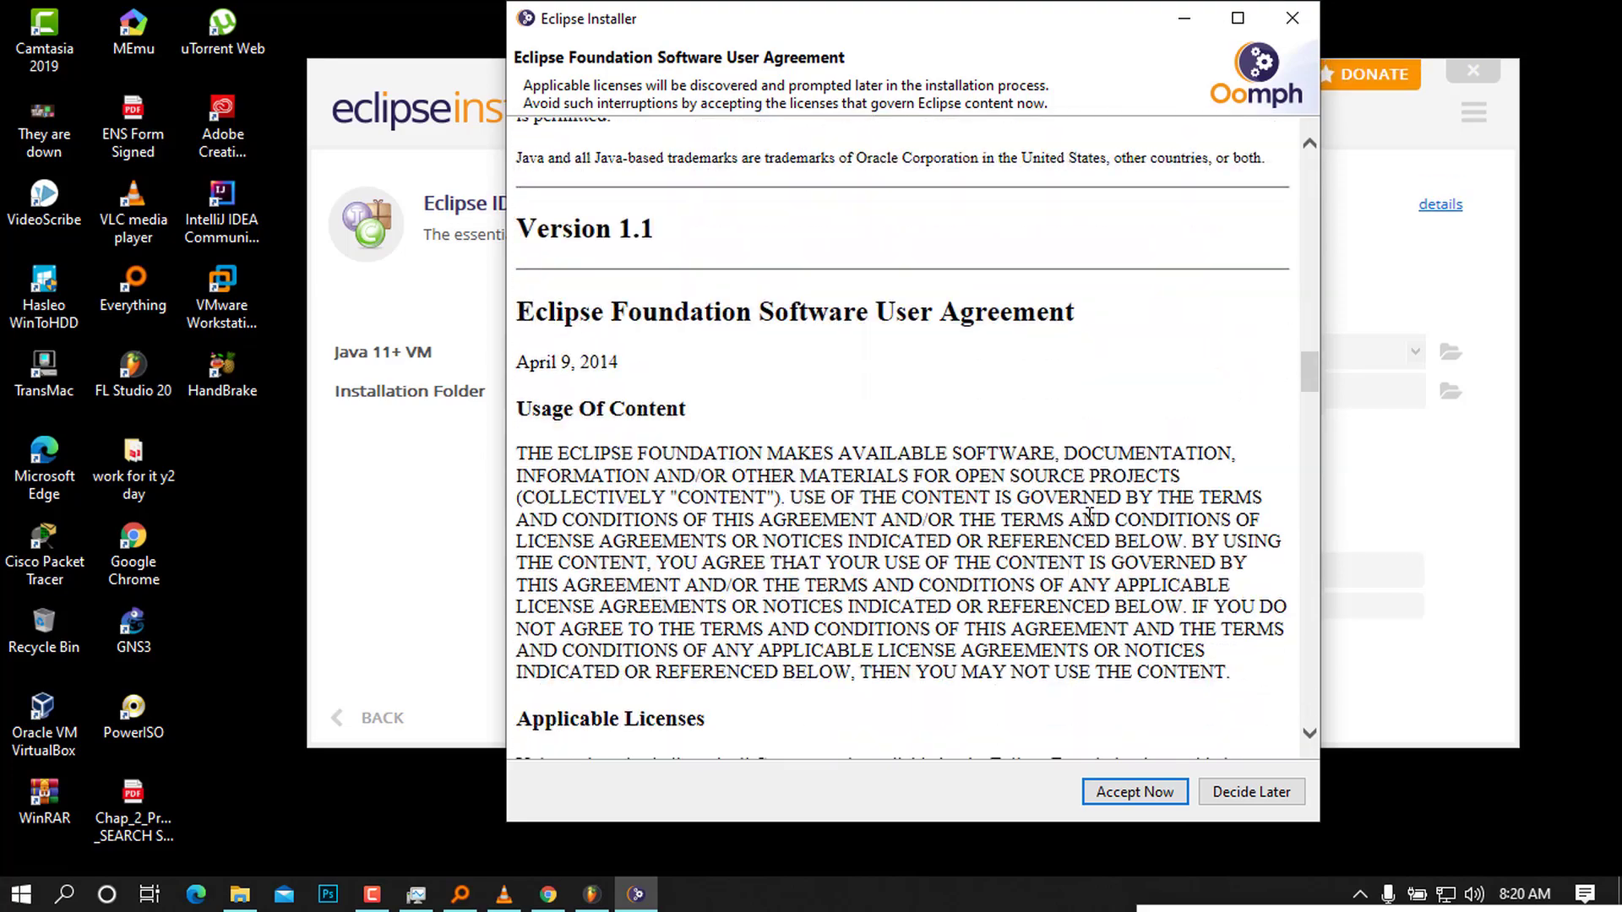
{"action": "left_click", "coordinate": [1163, 794]}
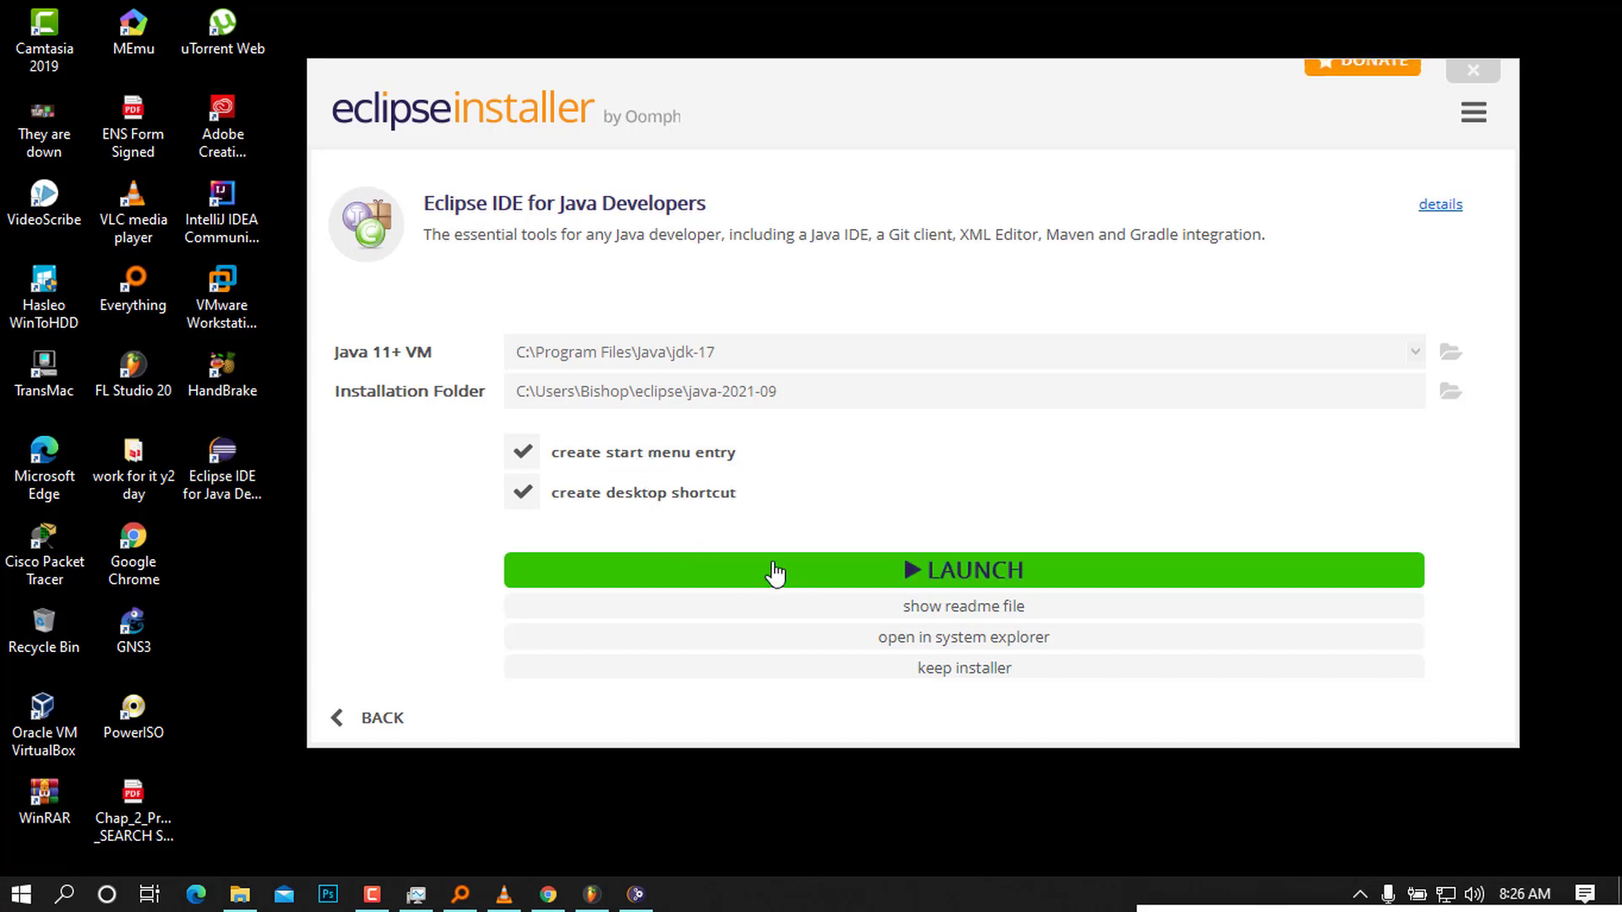
Step: Launch the installed Eclipse IDE with eclipse-workspace as the default workspace that is not asked for again, and maximize its window
{"action": "left_click", "coordinate": [228, 473]}
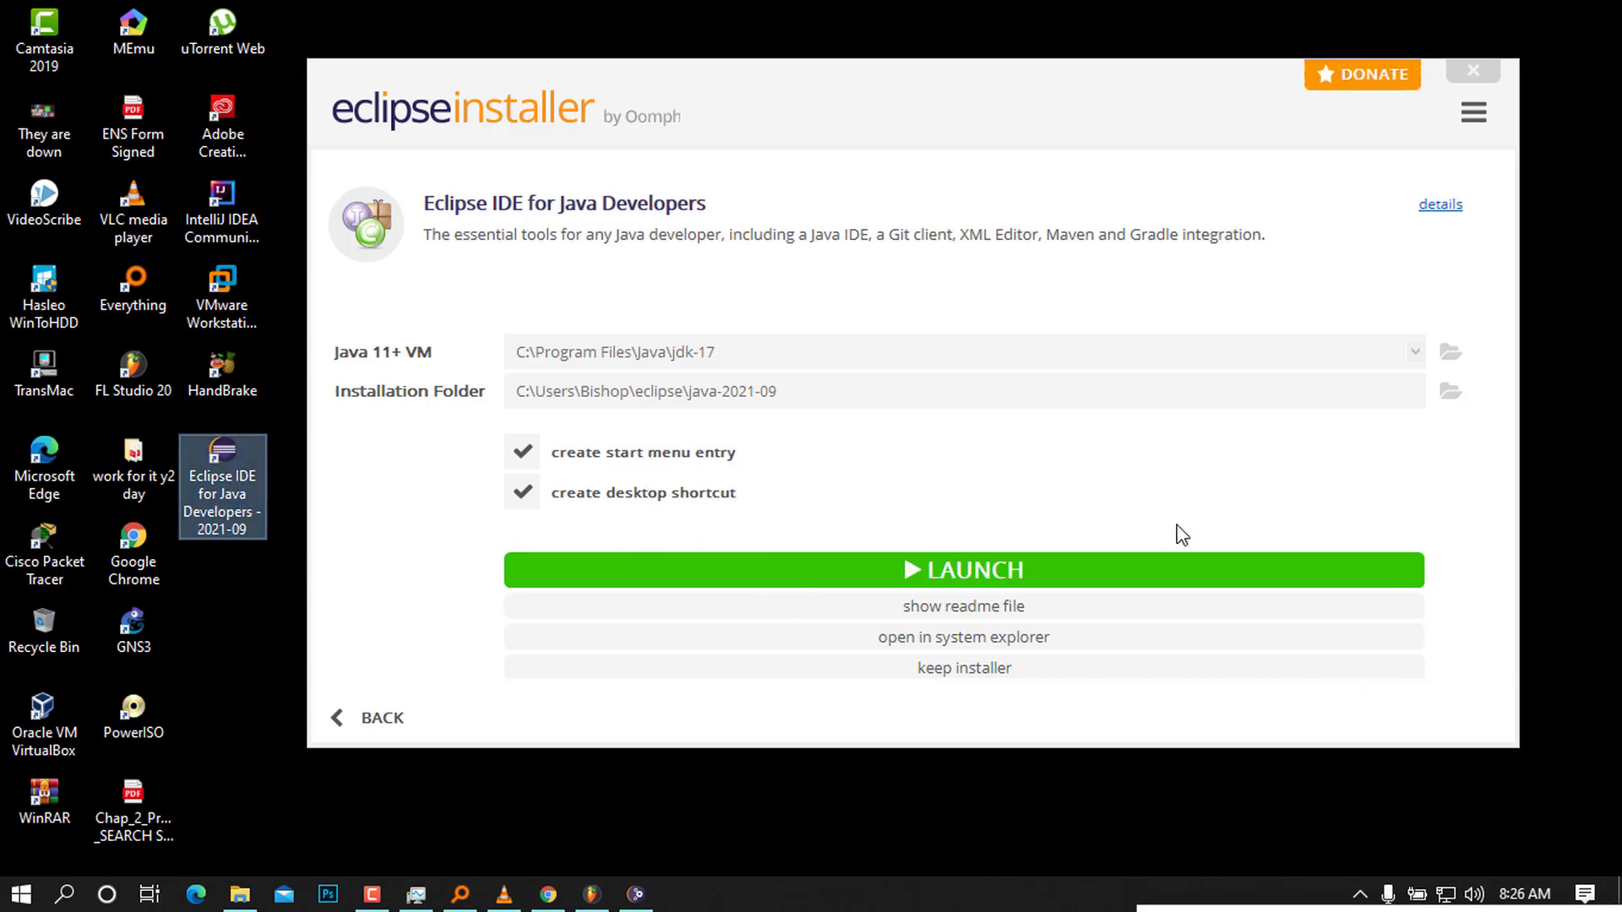
{"action": "left_click", "coordinate": [1003, 583]}
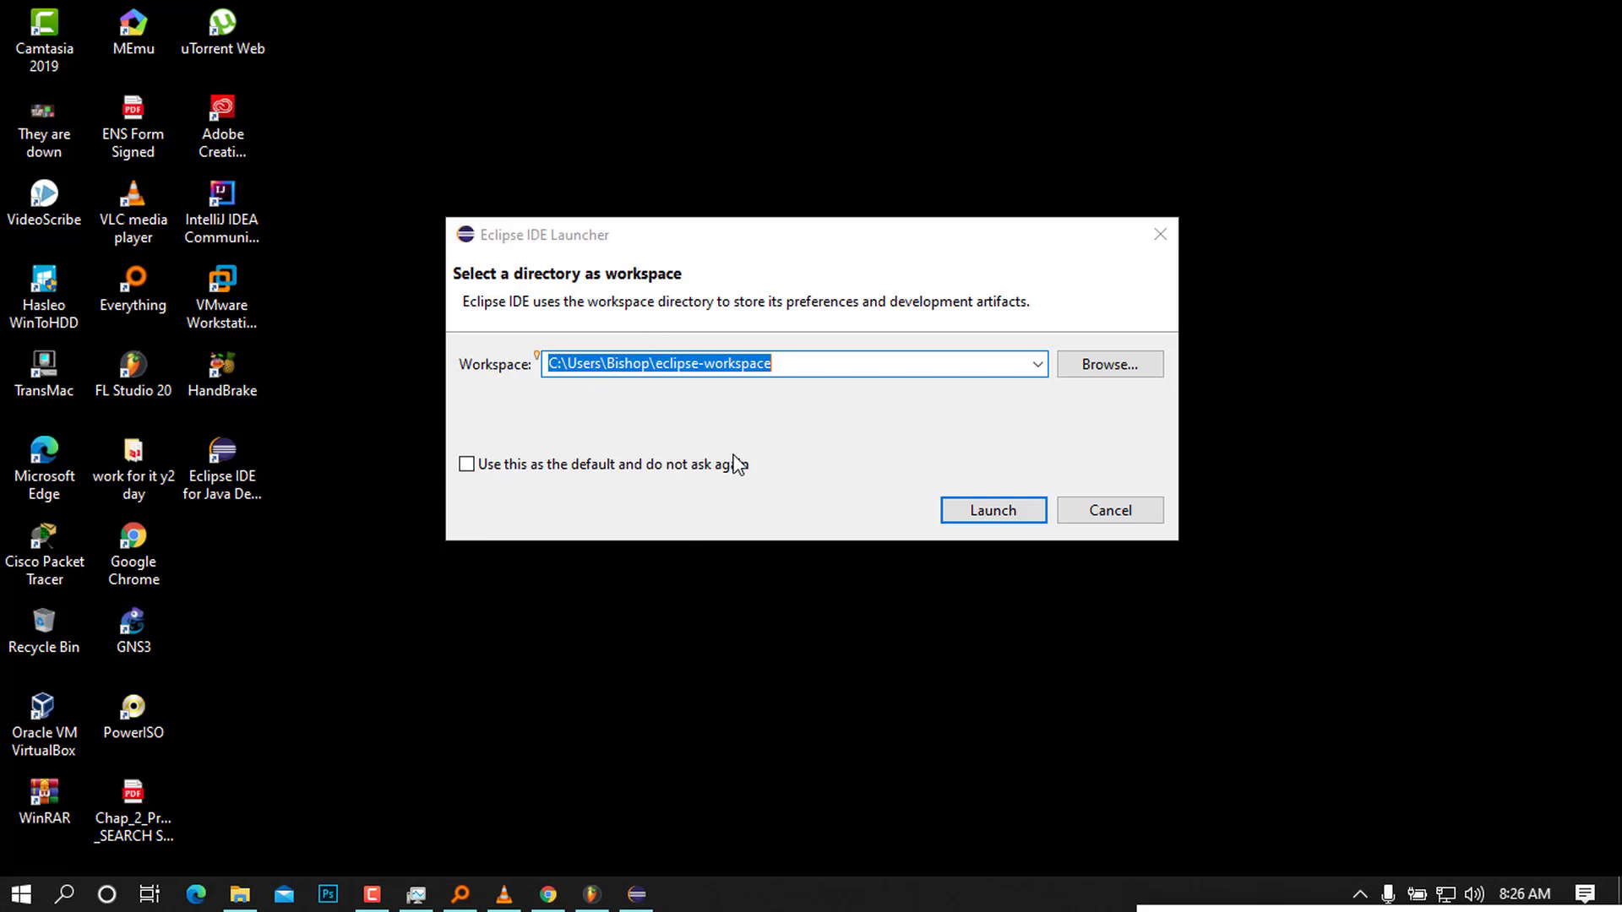
{"action": "left_click", "coordinate": [466, 465]}
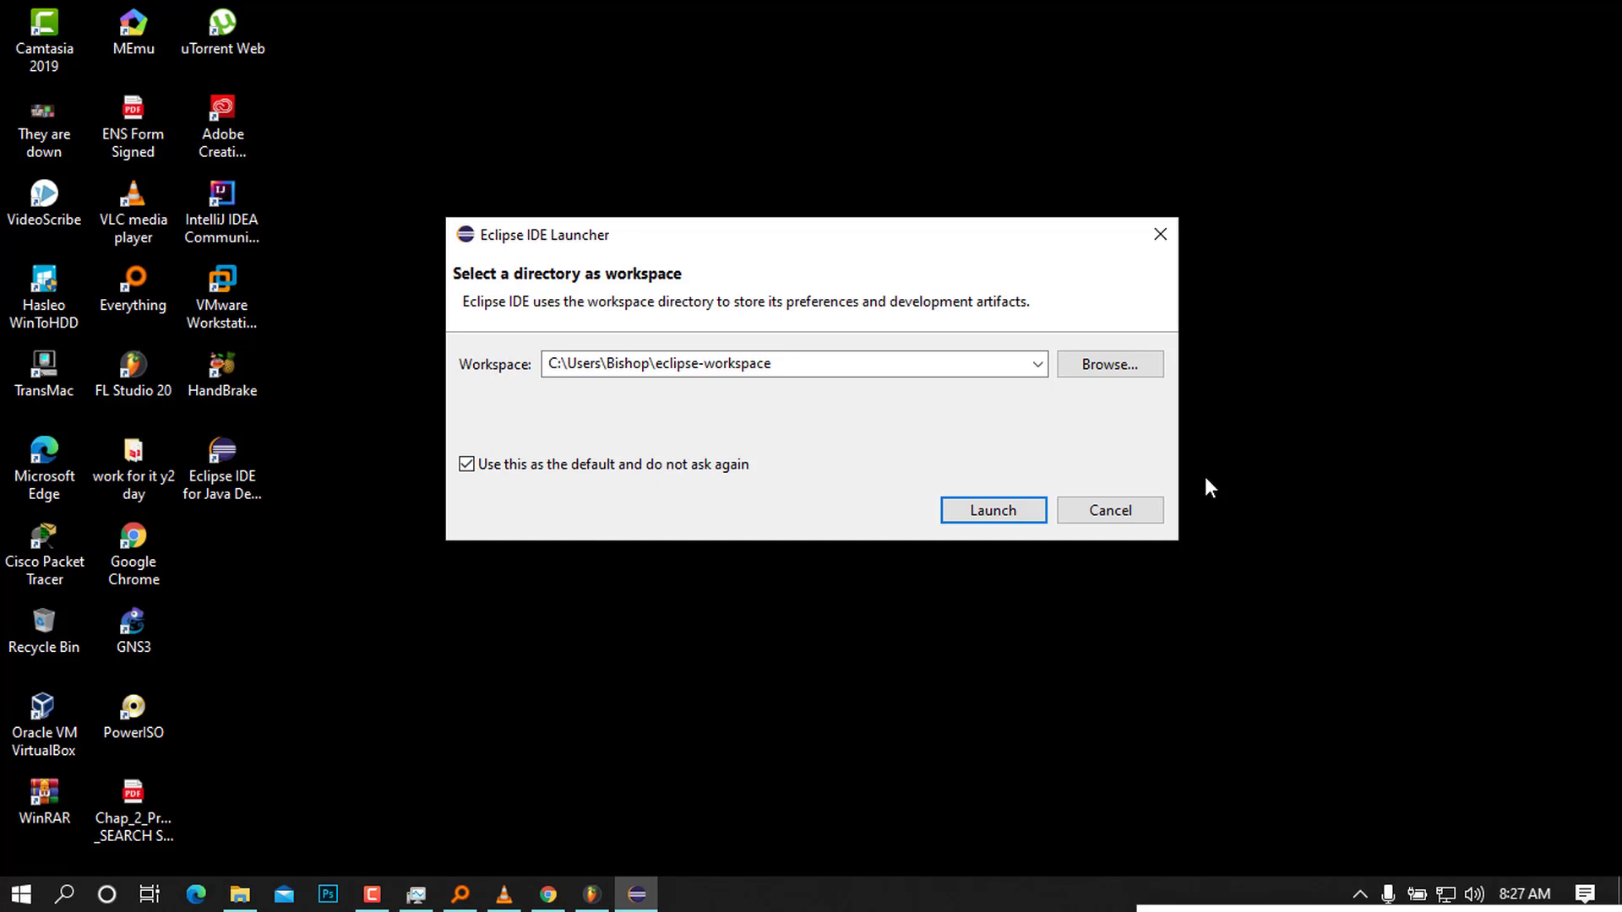
{"action": "left_click", "coordinate": [1018, 510]}
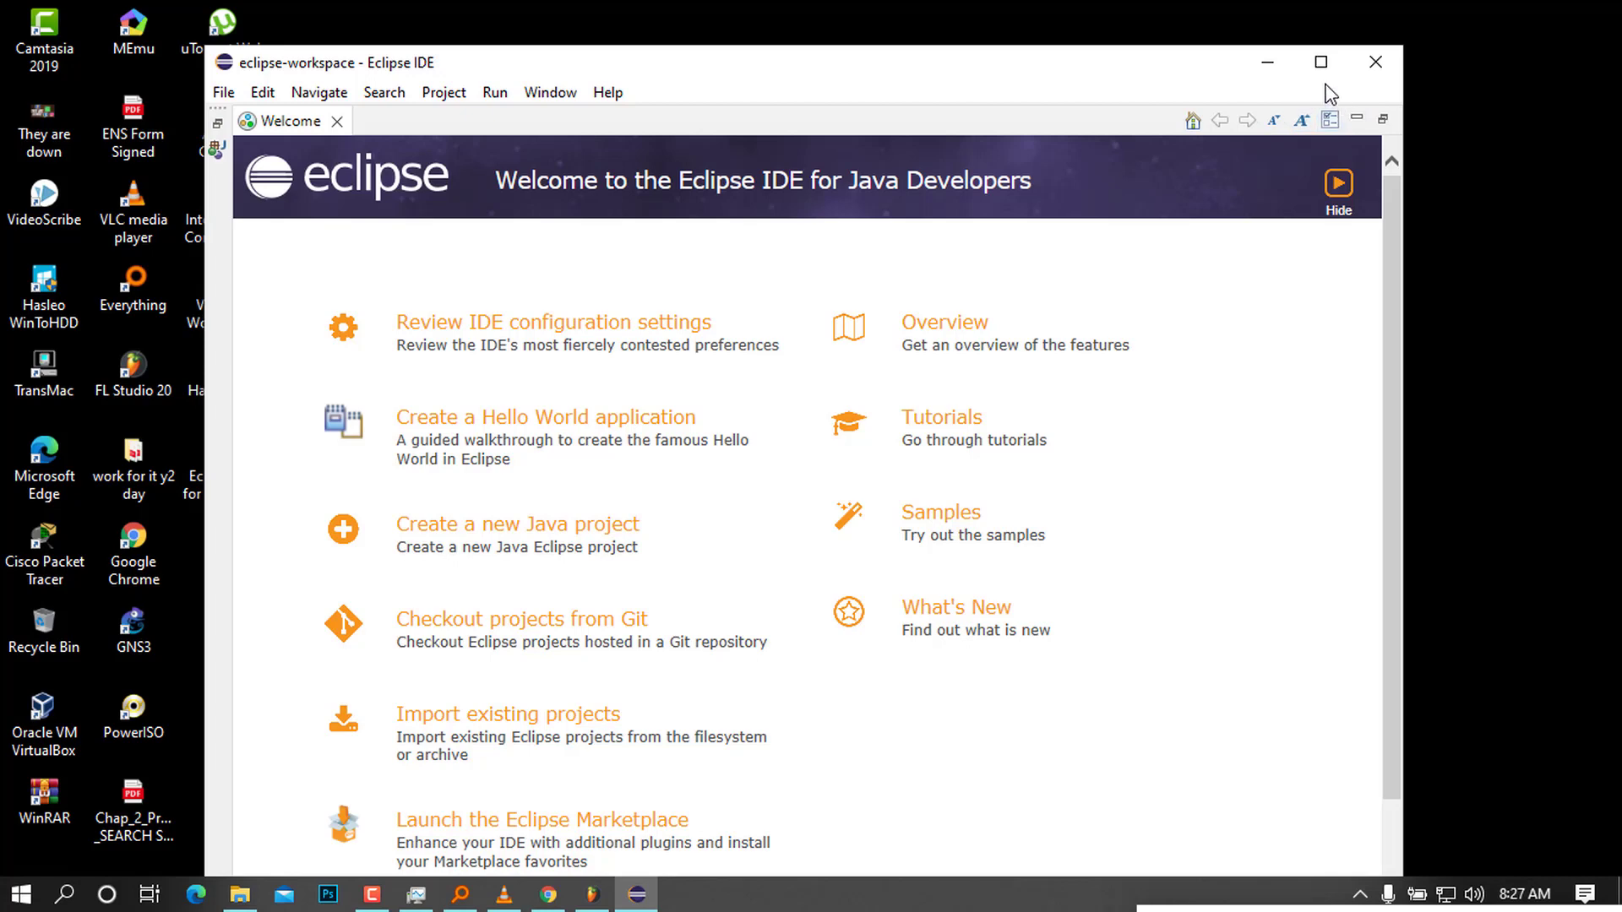
{"action": "left_click", "coordinate": [1321, 62]}
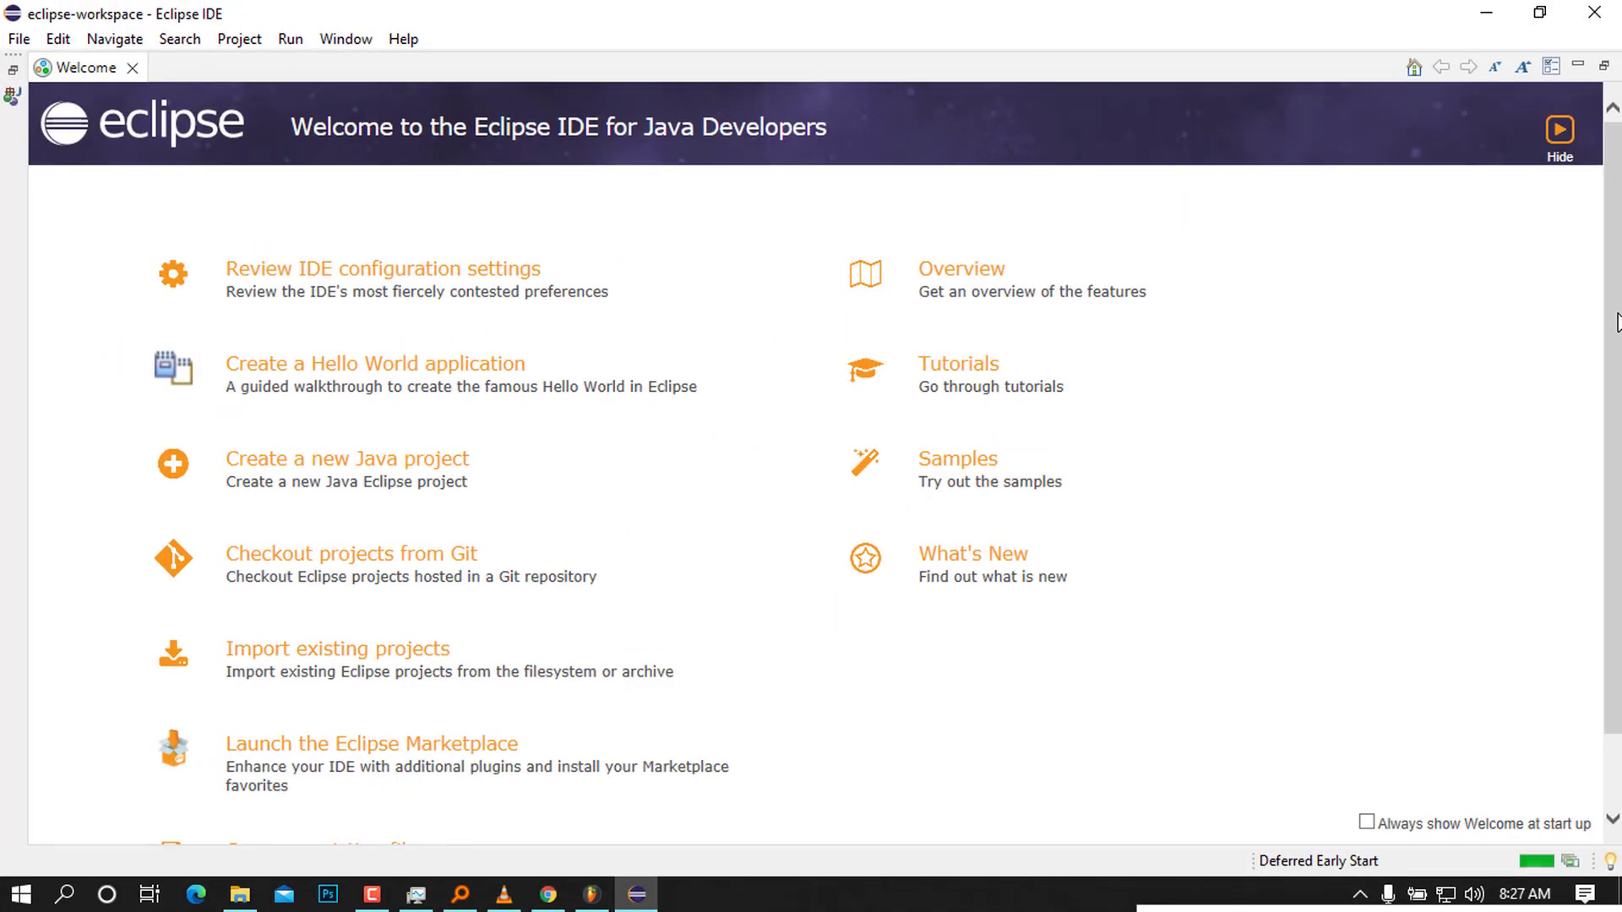
Step: Start a new Java project from the Welcome page and name it My_First_Eclipse_Project
{"action": "scroll", "coordinate": [1615, 323], "scroll_direction": "down", "scroll_amount": 1}
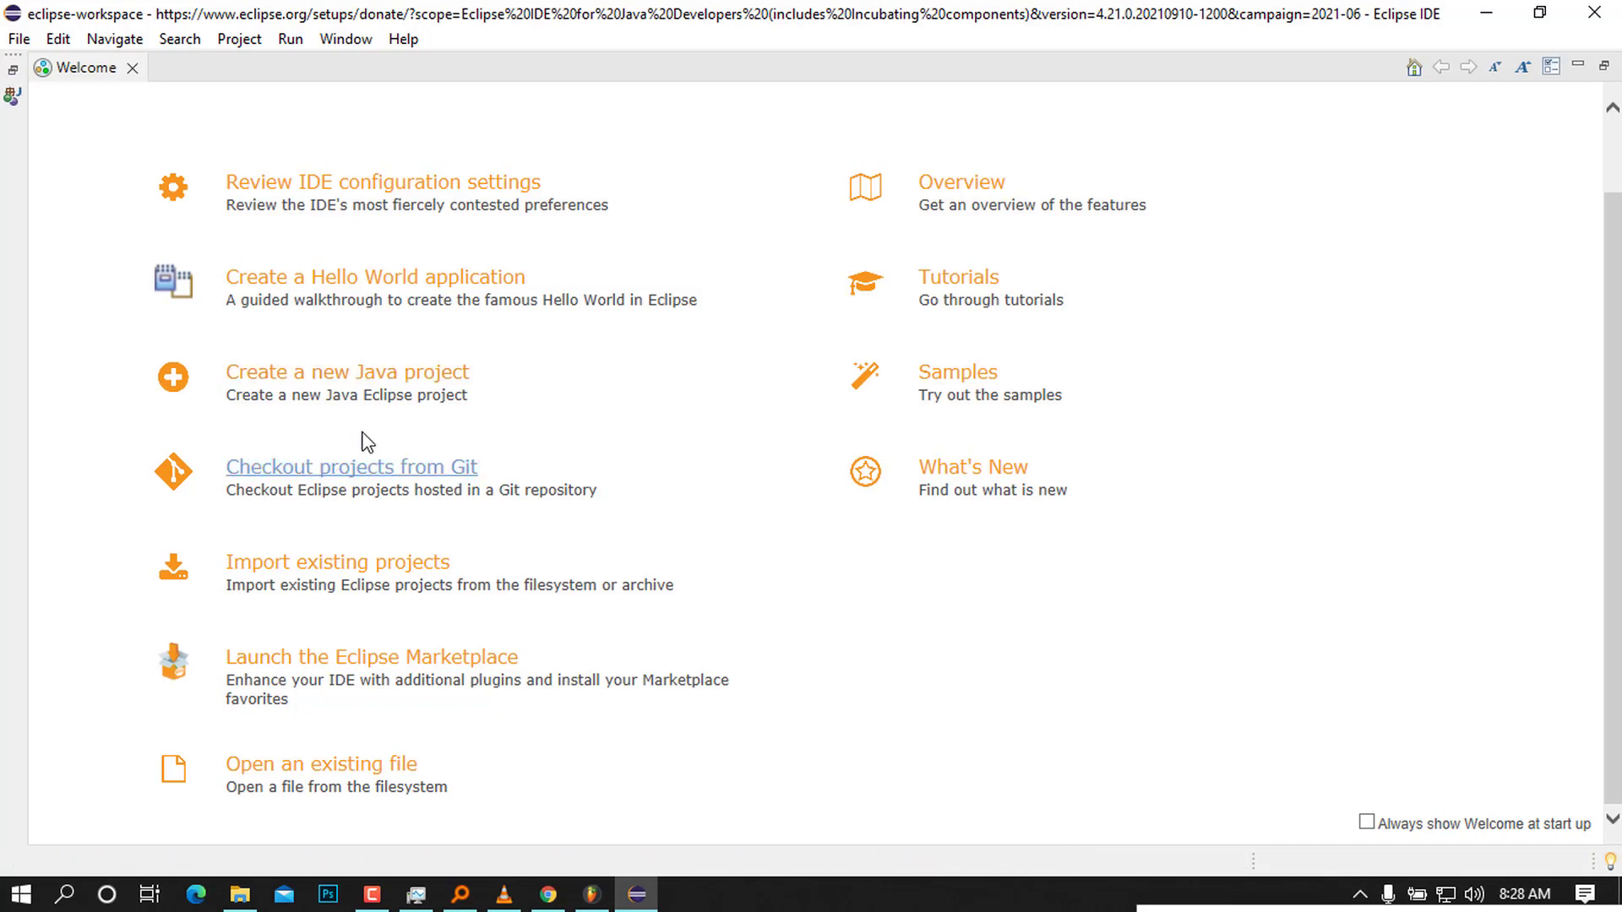
{"action": "left_click", "coordinate": [360, 375]}
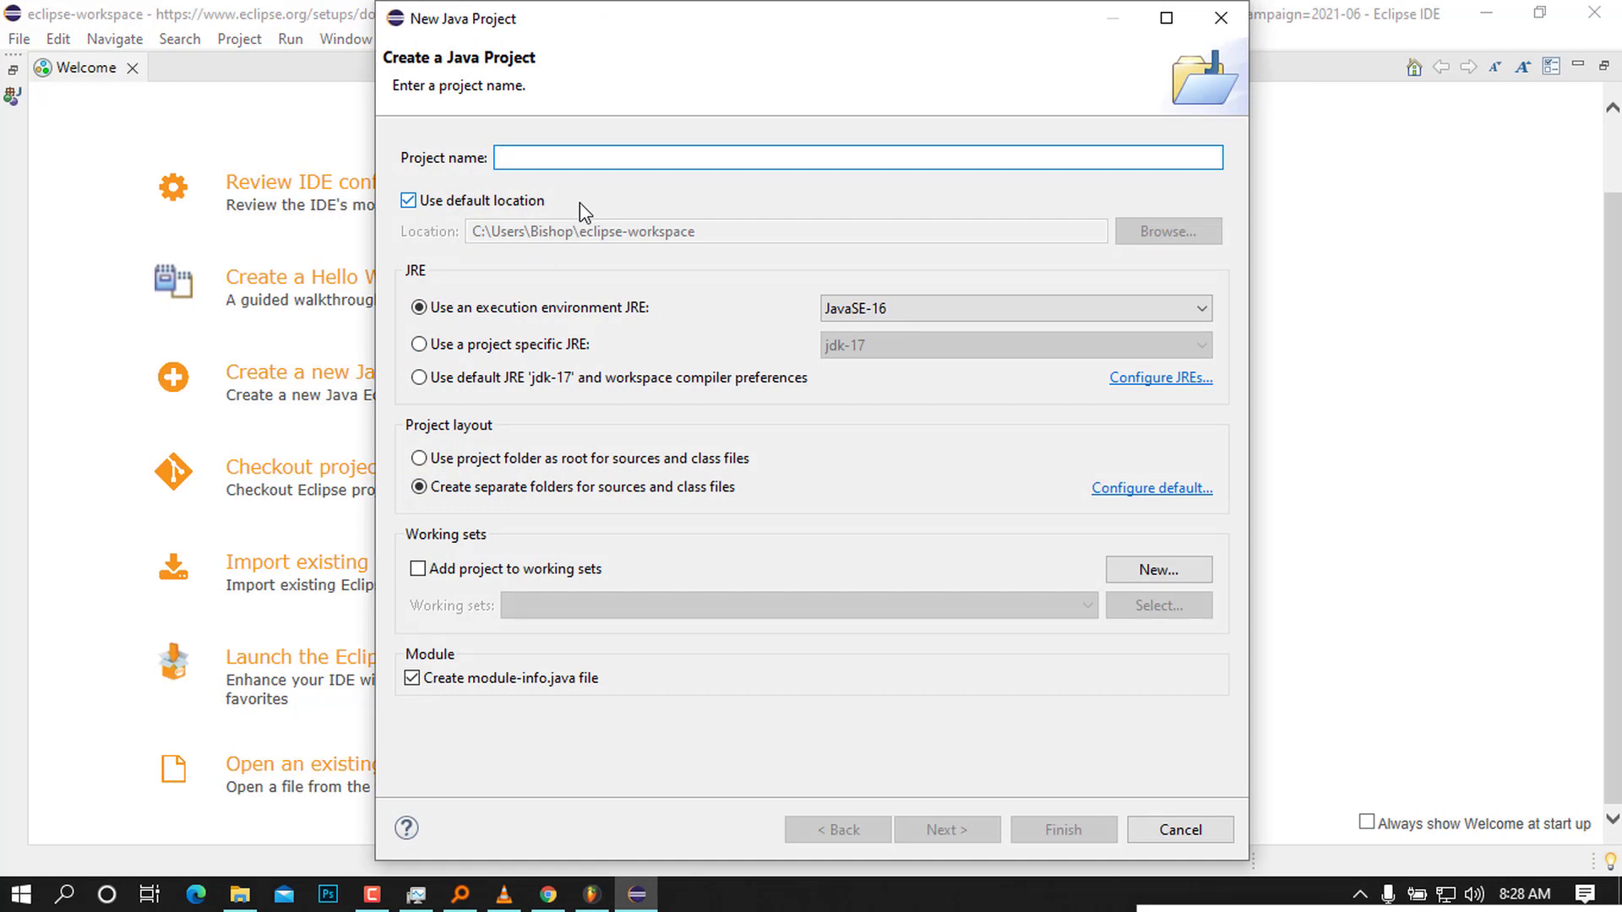
{"action": "type", "text": "My_"}
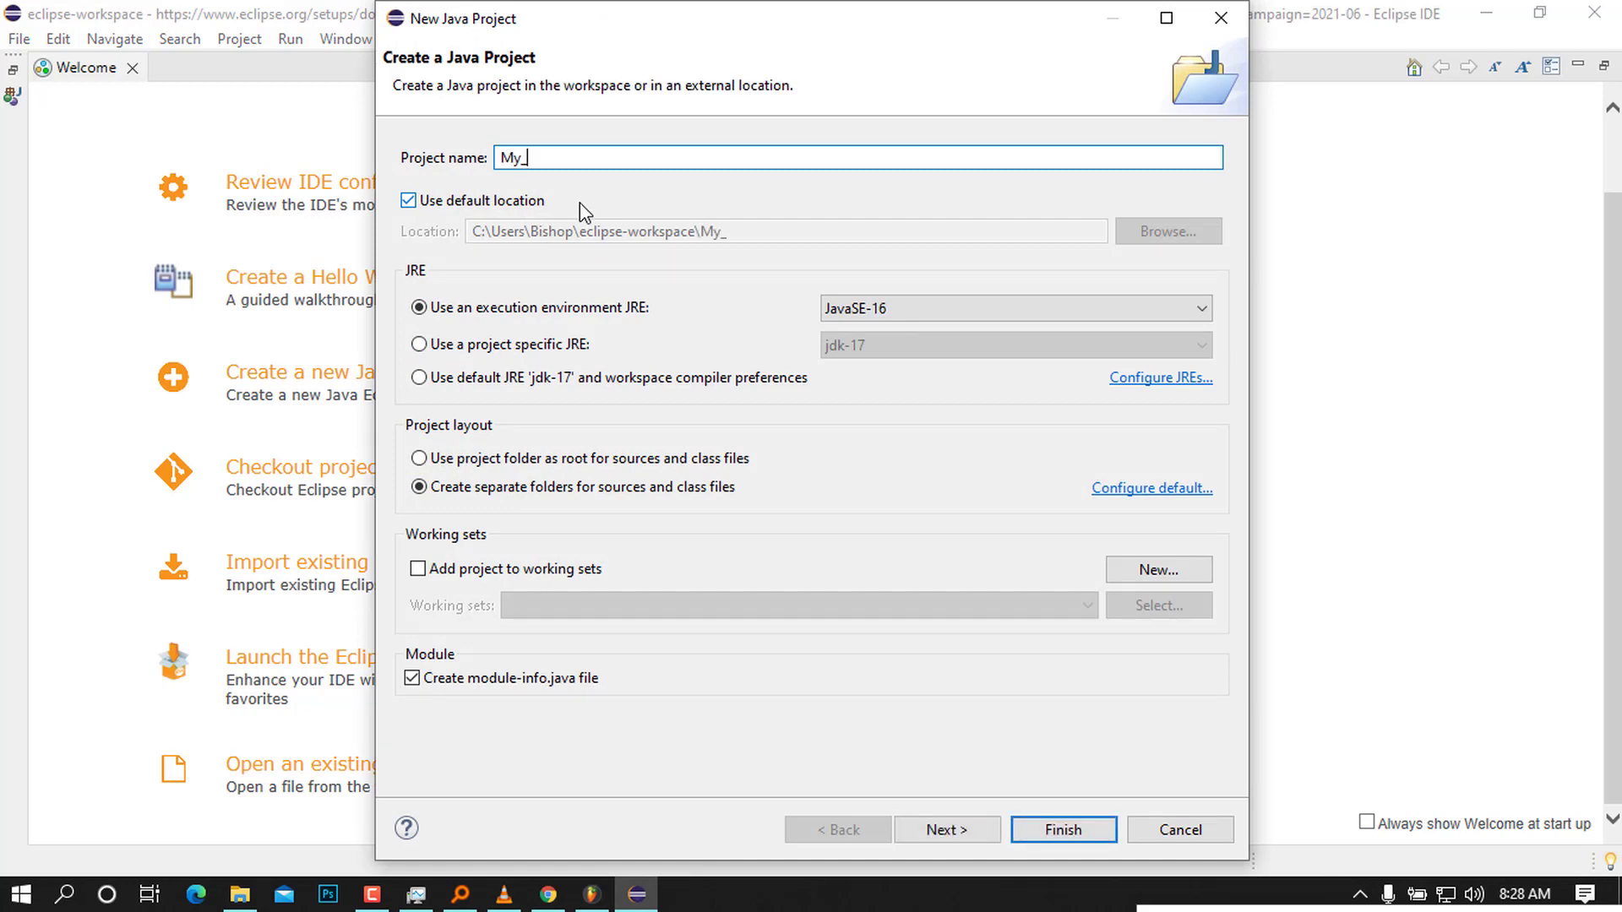
{"action": "type", "text": "First_Ec"}
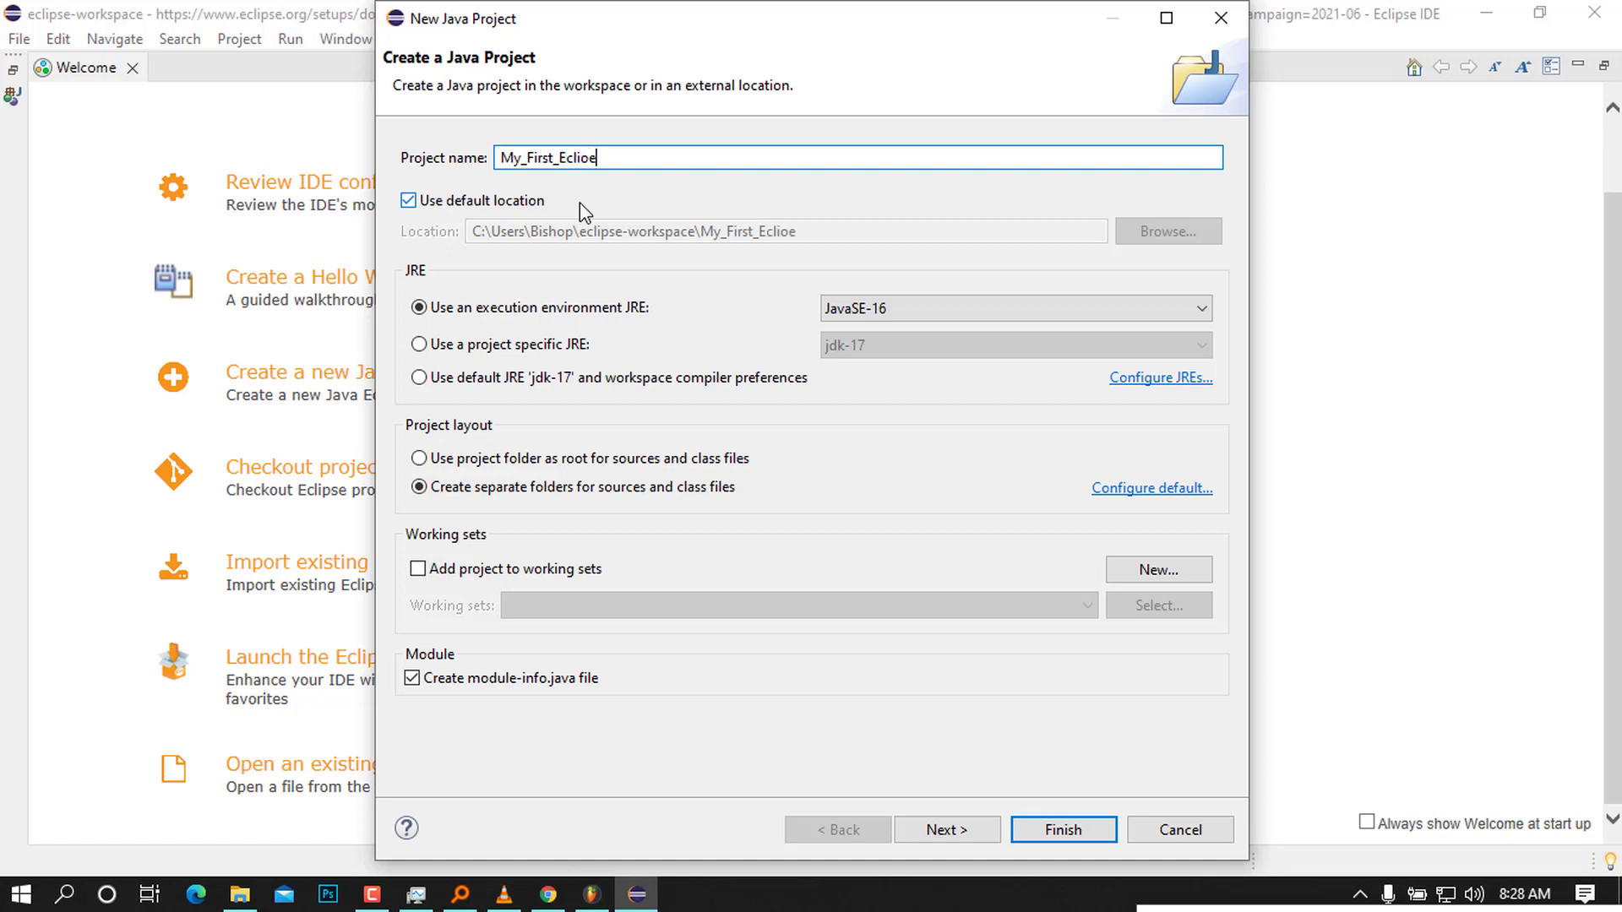
{"action": "type", "text": "lipse_Poe"}
{"action": "key", "text": "Left"}
{"action": "key", "text": "BackSpace"}
{"action": "key", "text": "End"}
{"action": "type", "text": "roj"}
Step: Set the project to use the default JRE jdk-17 and create it together with its module-info.java file
{"action": "left_click", "coordinate": [420, 379]}
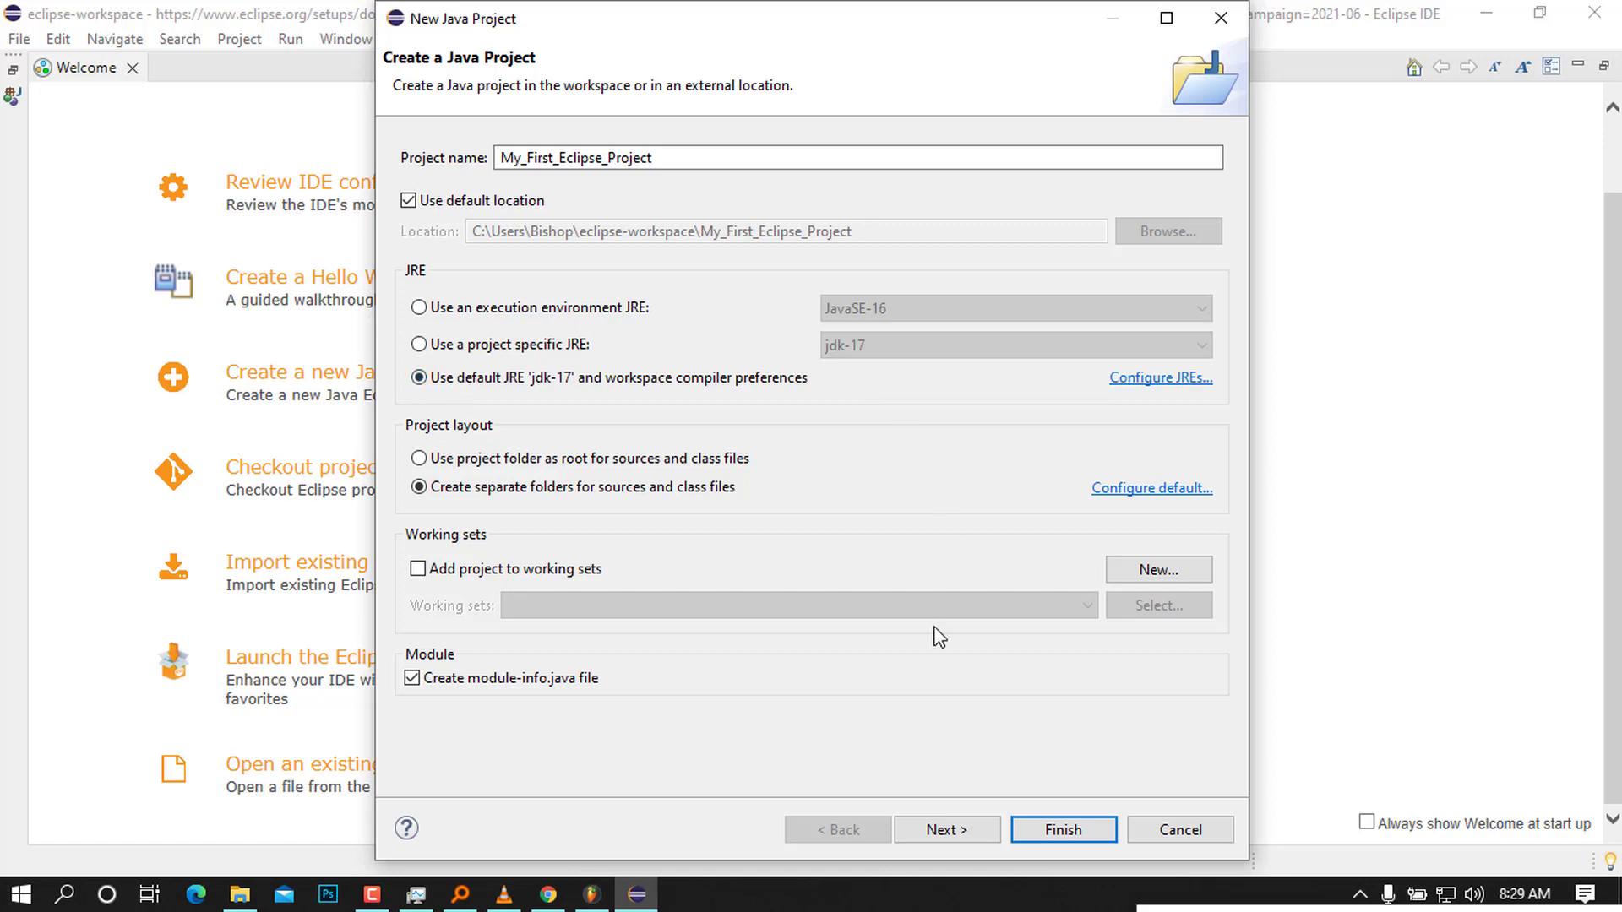
{"action": "left_click", "coordinate": [1061, 829]}
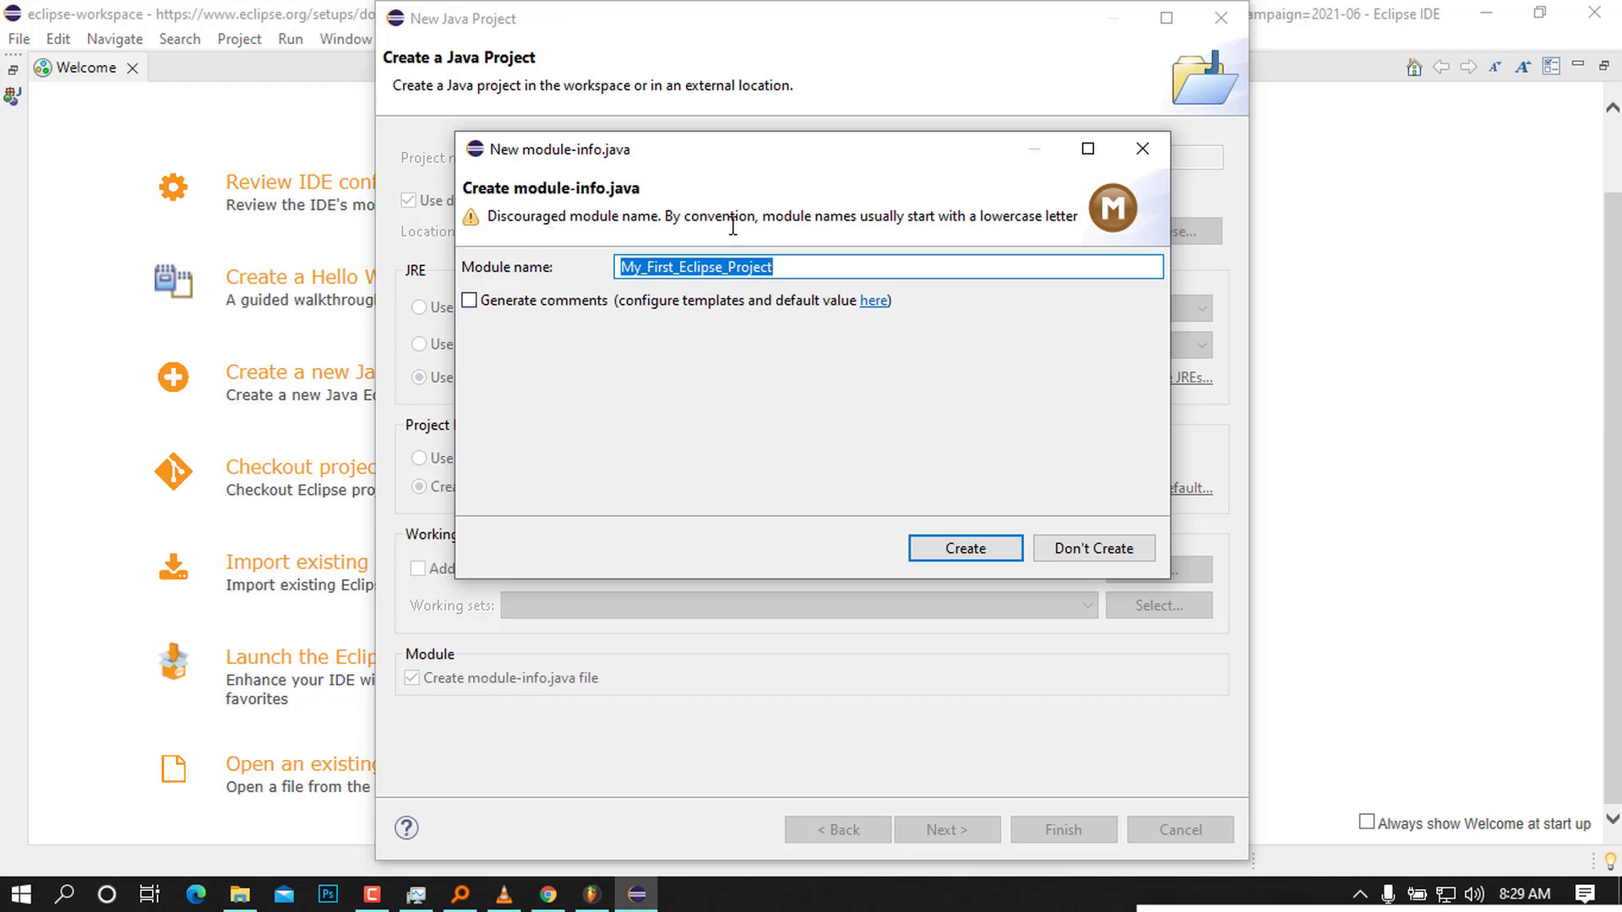
{"action": "left_click", "coordinate": [961, 551]}
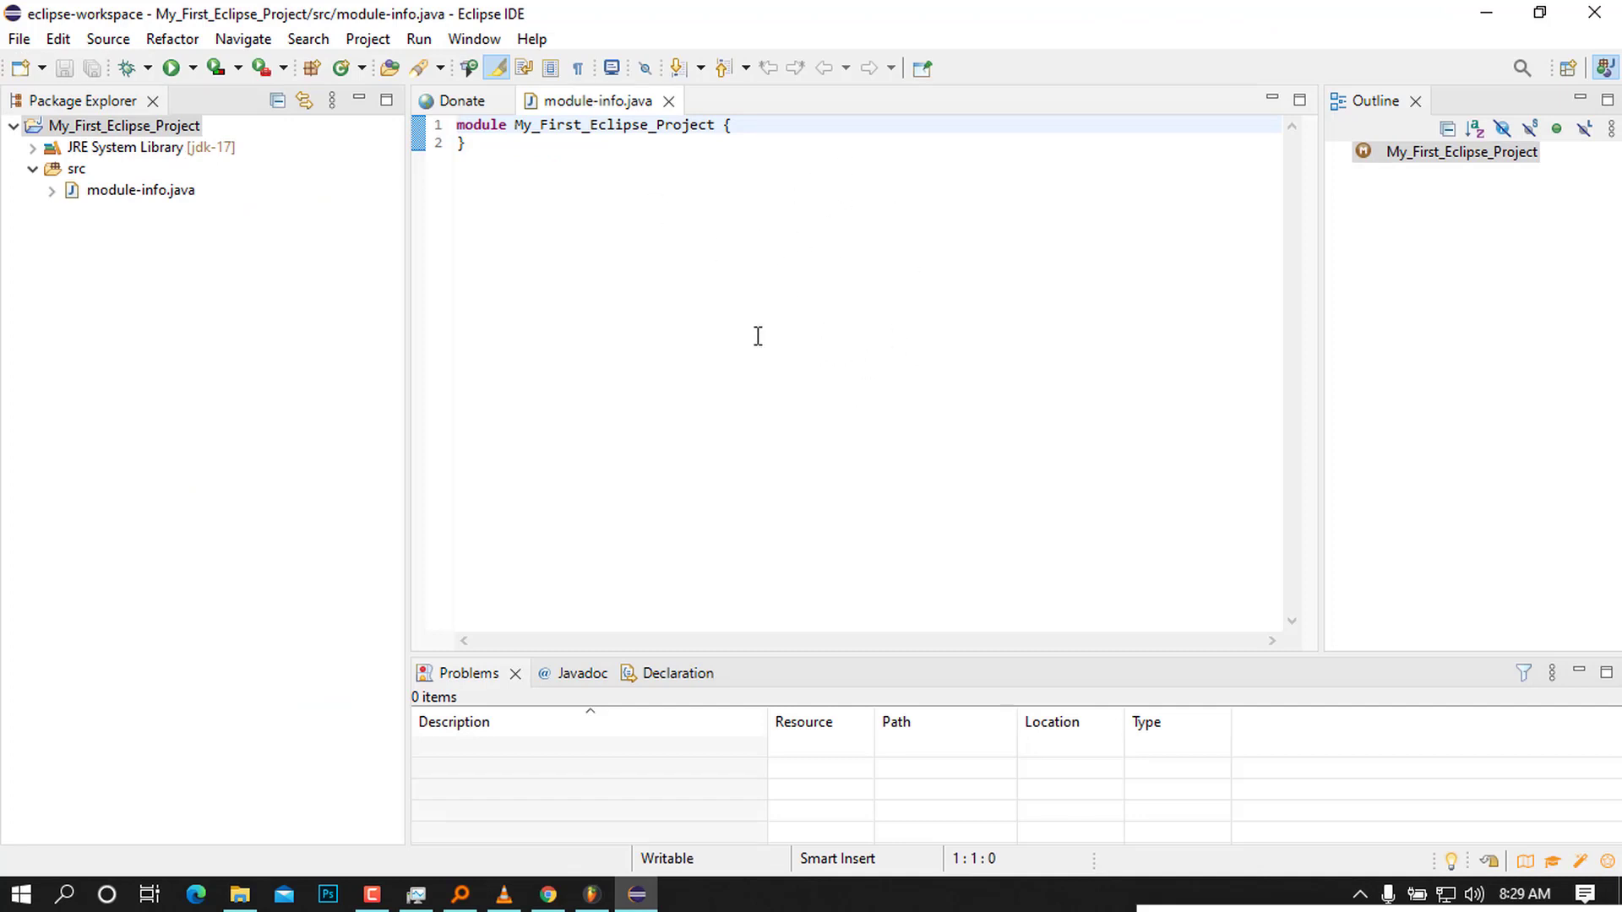
Step: Paste the clipboard text into the project's source folder as a Java snippet file
{"action": "left_click", "coordinate": [150, 190]}
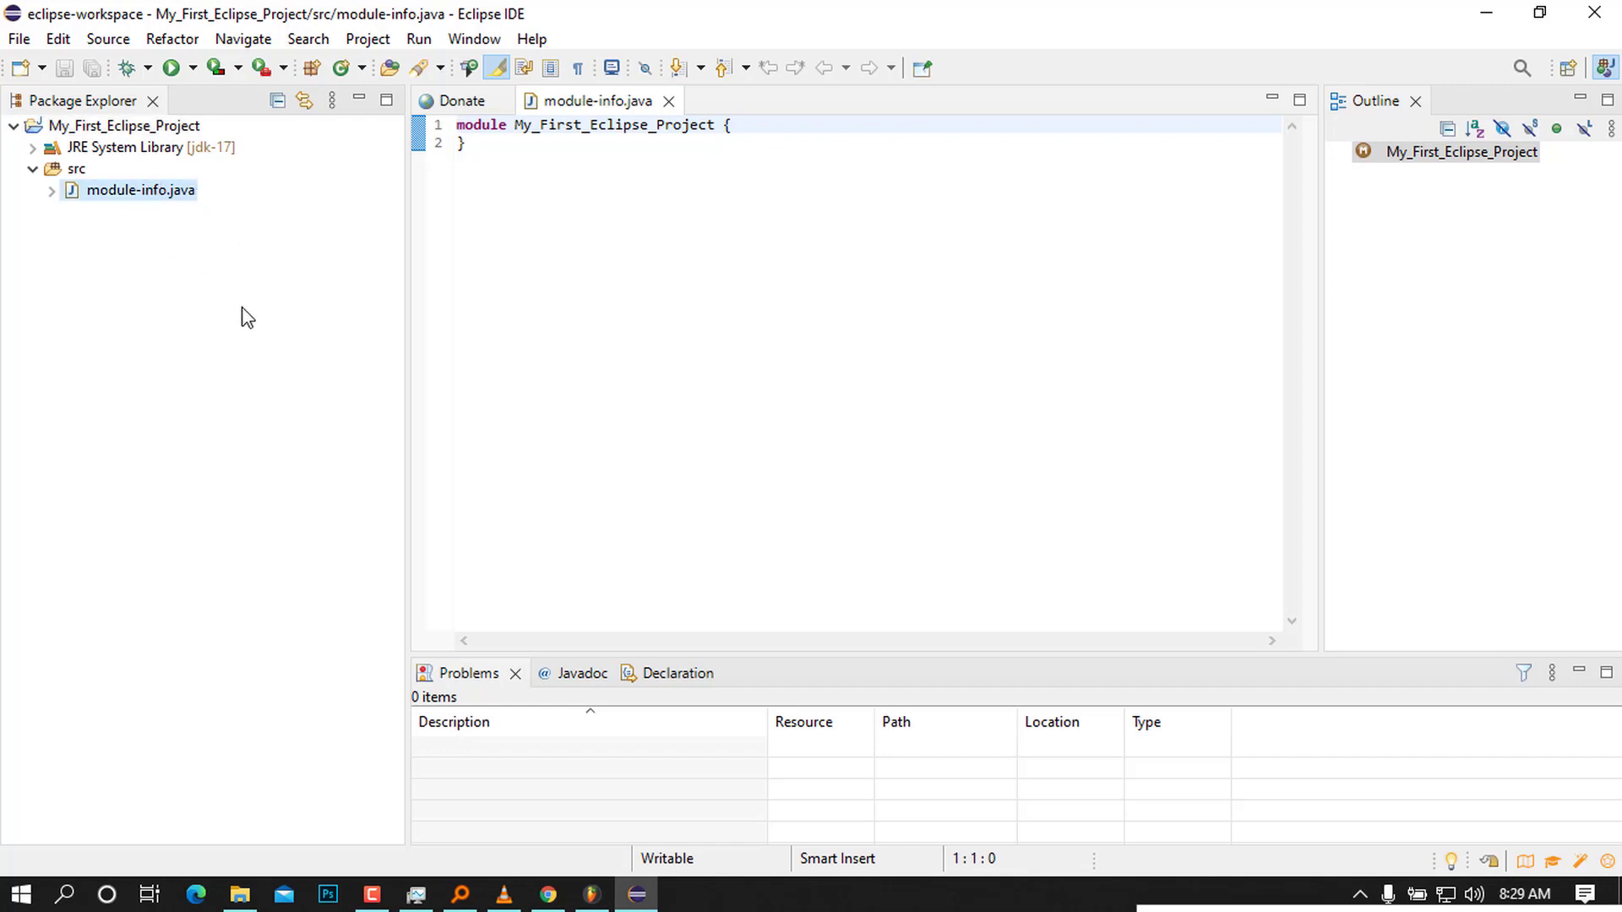
{"action": "right_click", "coordinate": [145, 190]}
{"action": "left_click", "coordinate": [196, 312]}
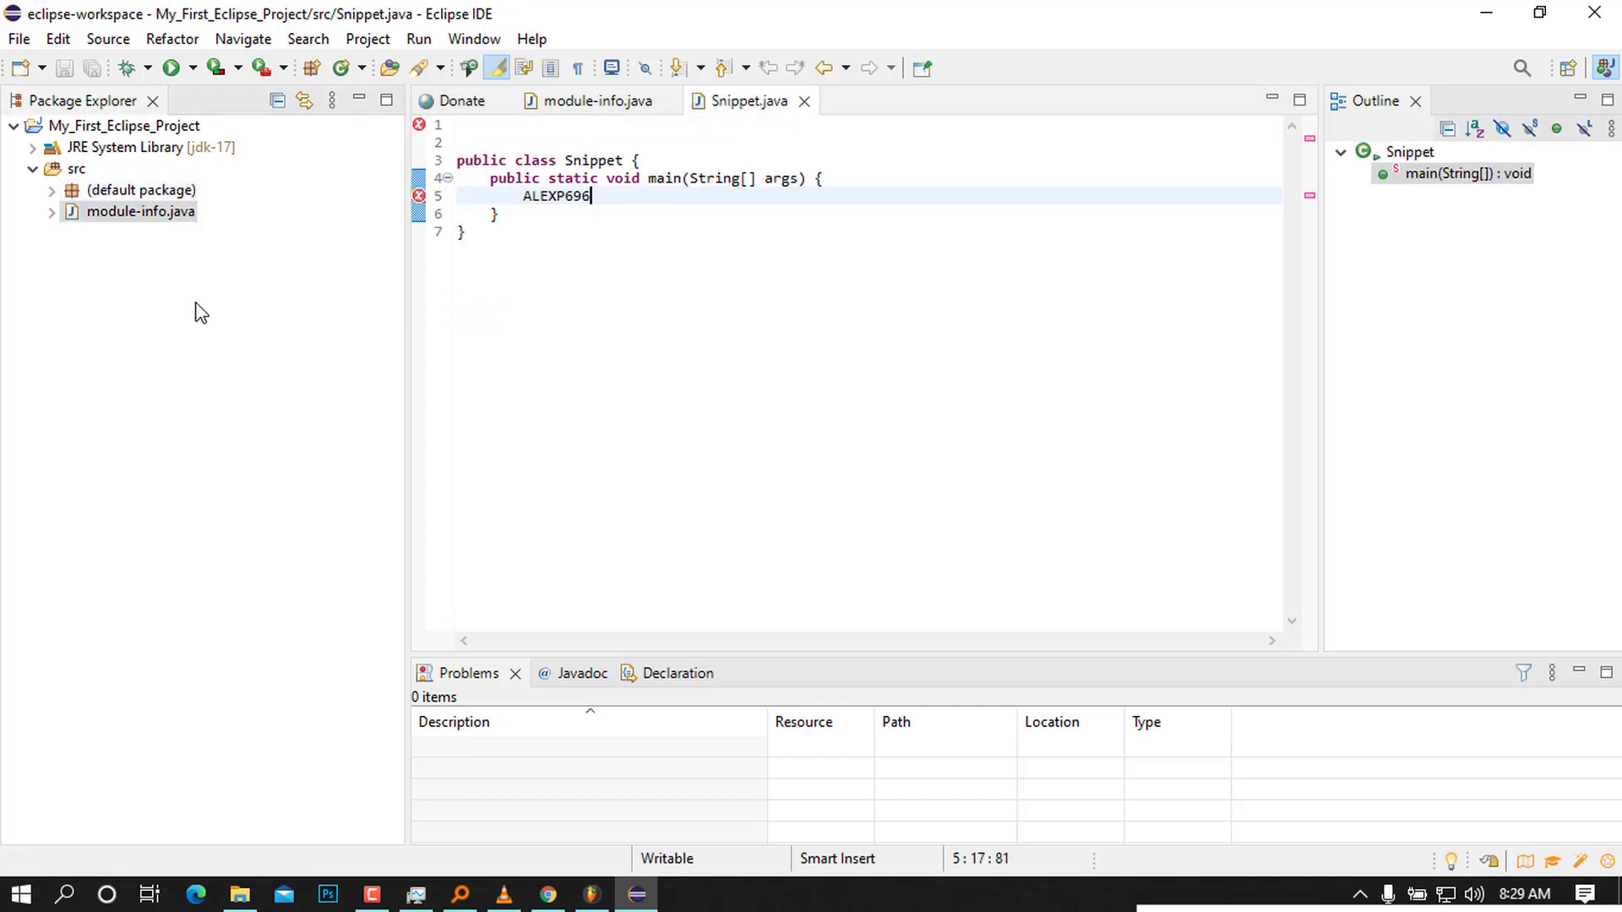
Step: Delete the Snippet.java file from the project's default package
{"action": "left_click", "coordinate": [142, 211]}
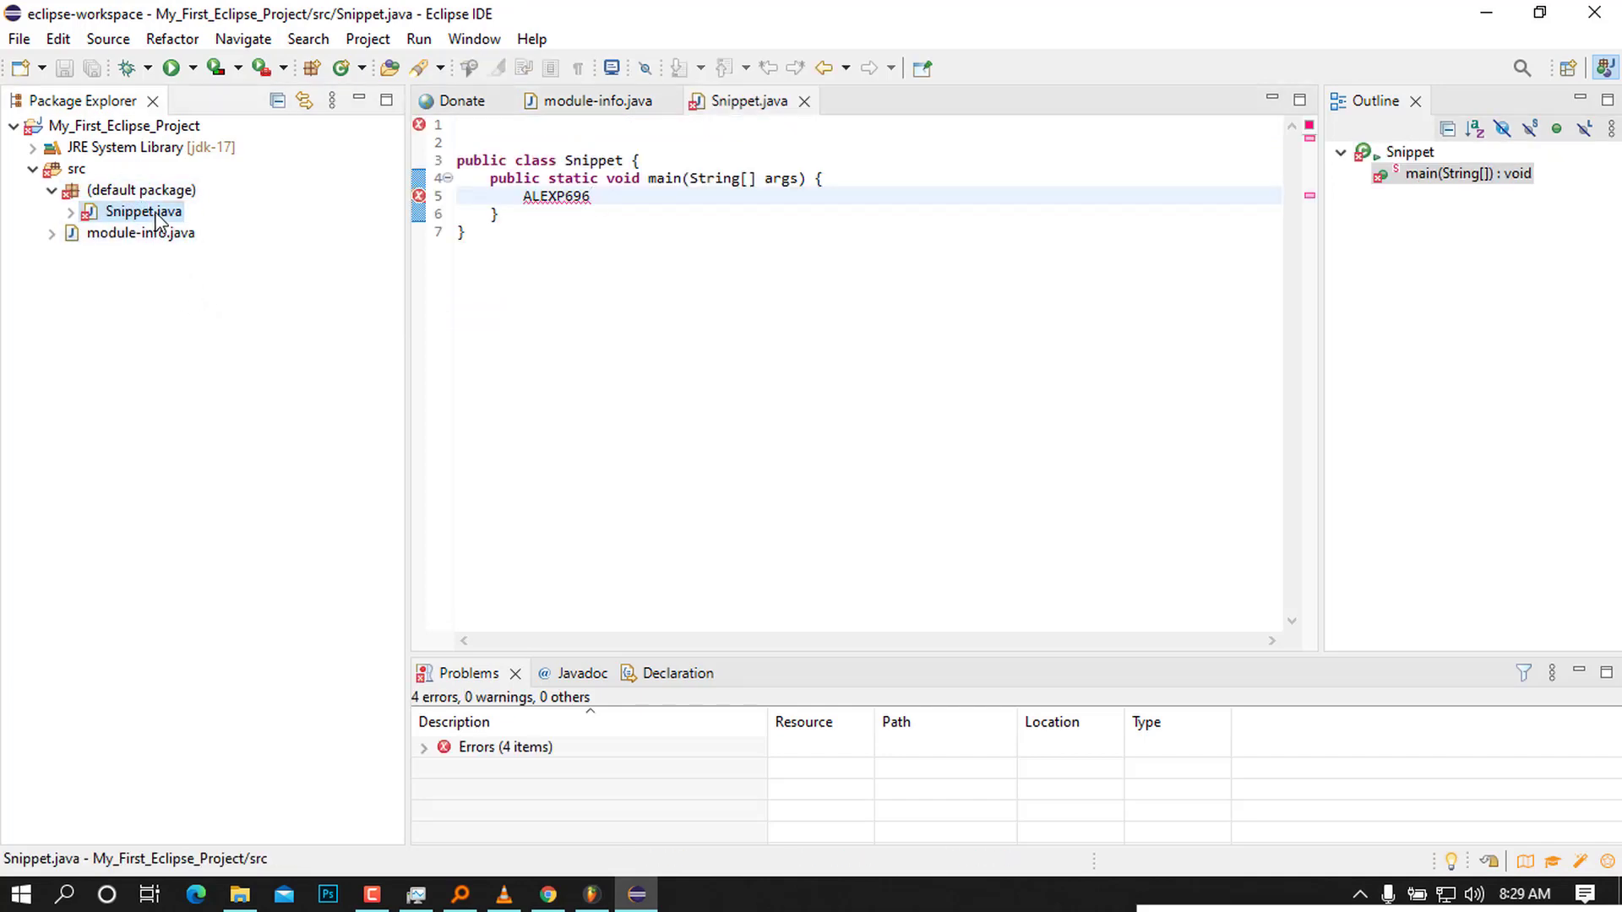
{"action": "right_click", "coordinate": [158, 218]}
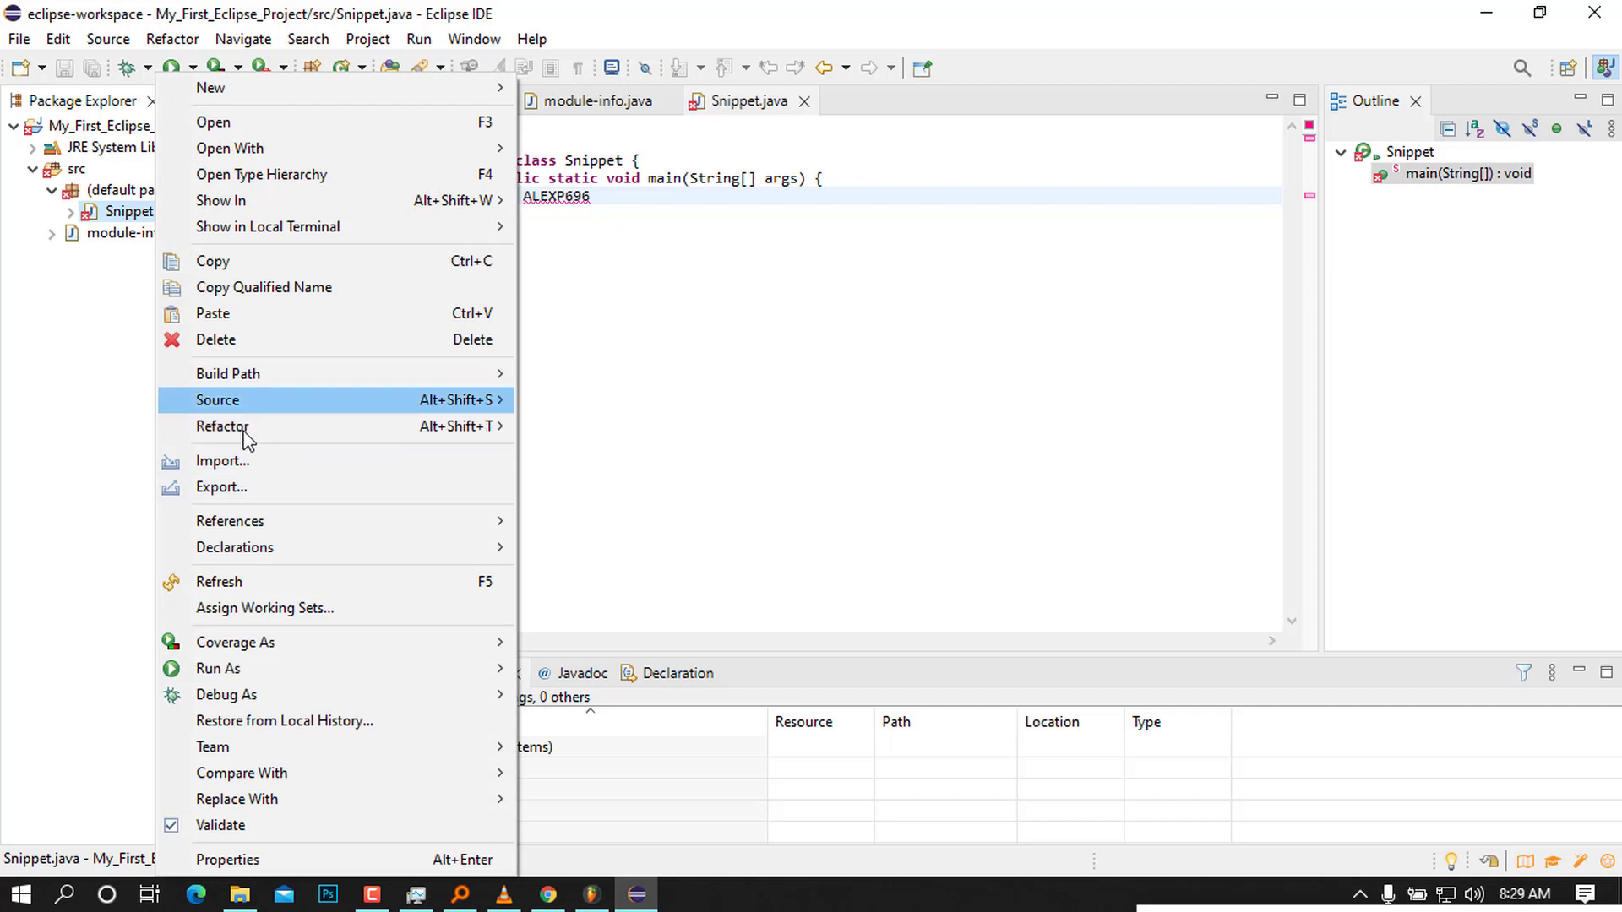
{"action": "mouse_move", "coordinate": [228, 425]}
{"action": "left_click", "coordinate": [235, 339]}
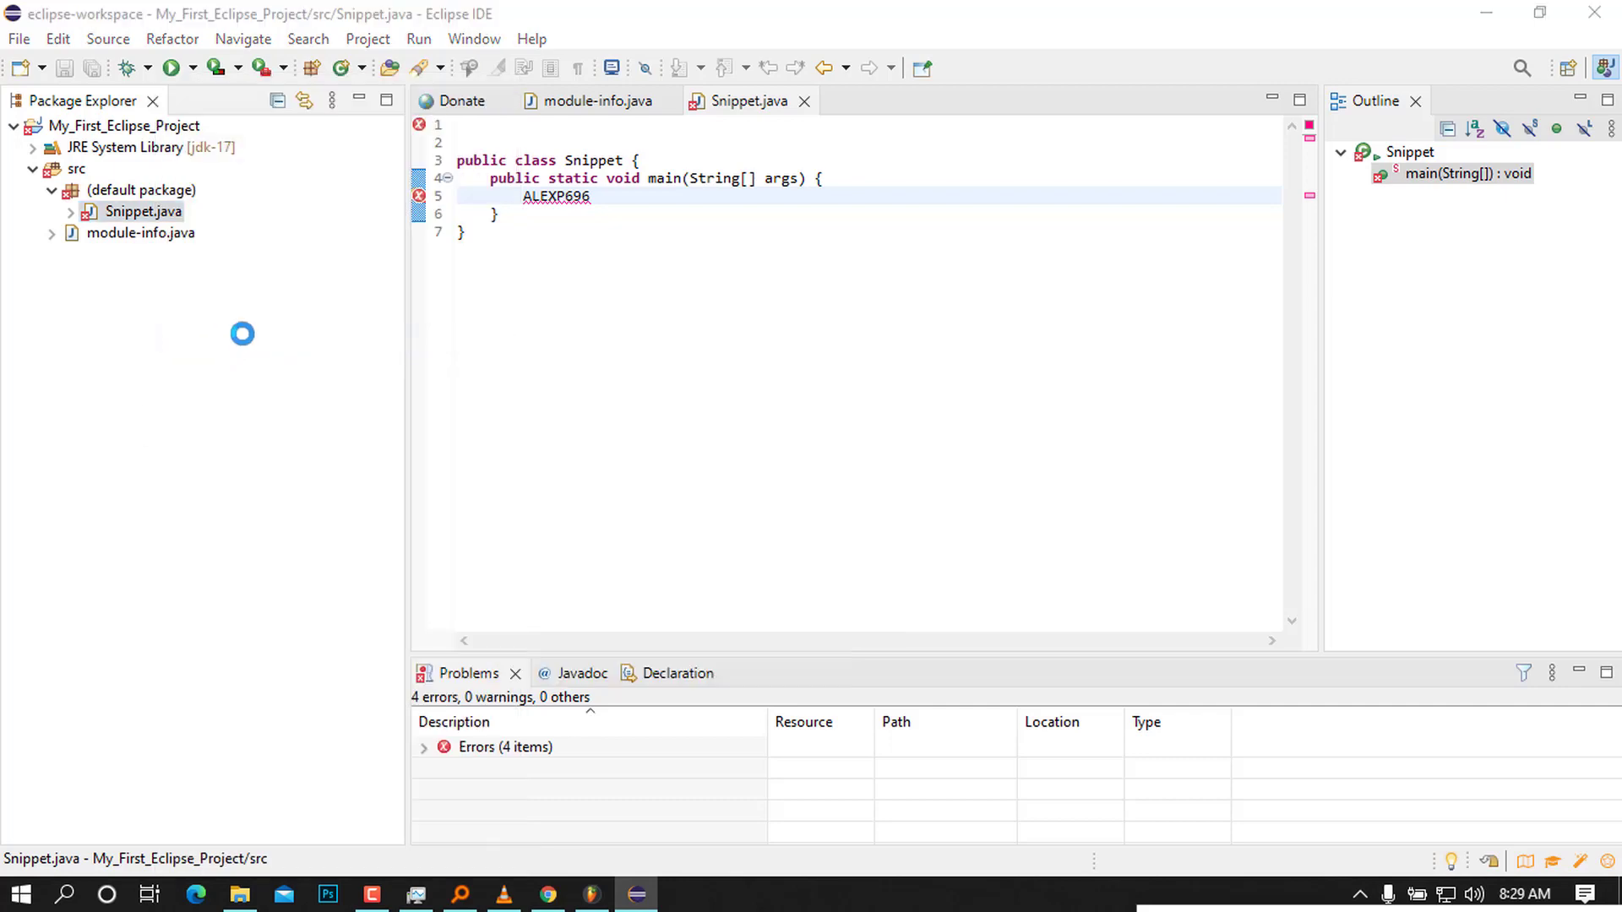
{"action": "left_click", "coordinate": [896, 494]}
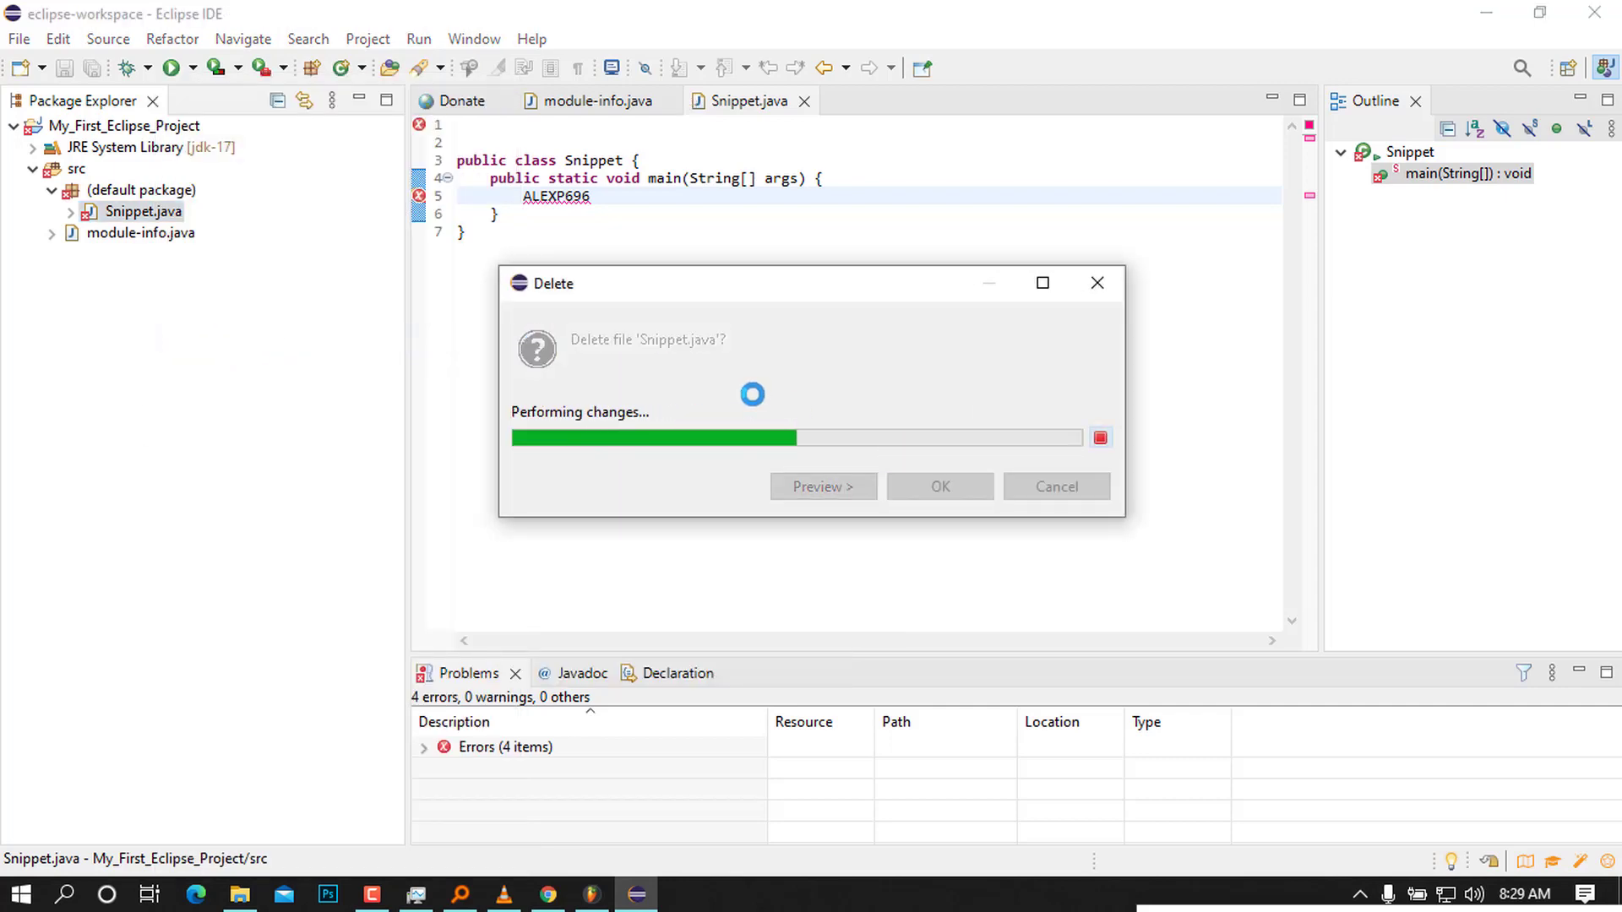
{"action": "left_click", "coordinate": [152, 216]}
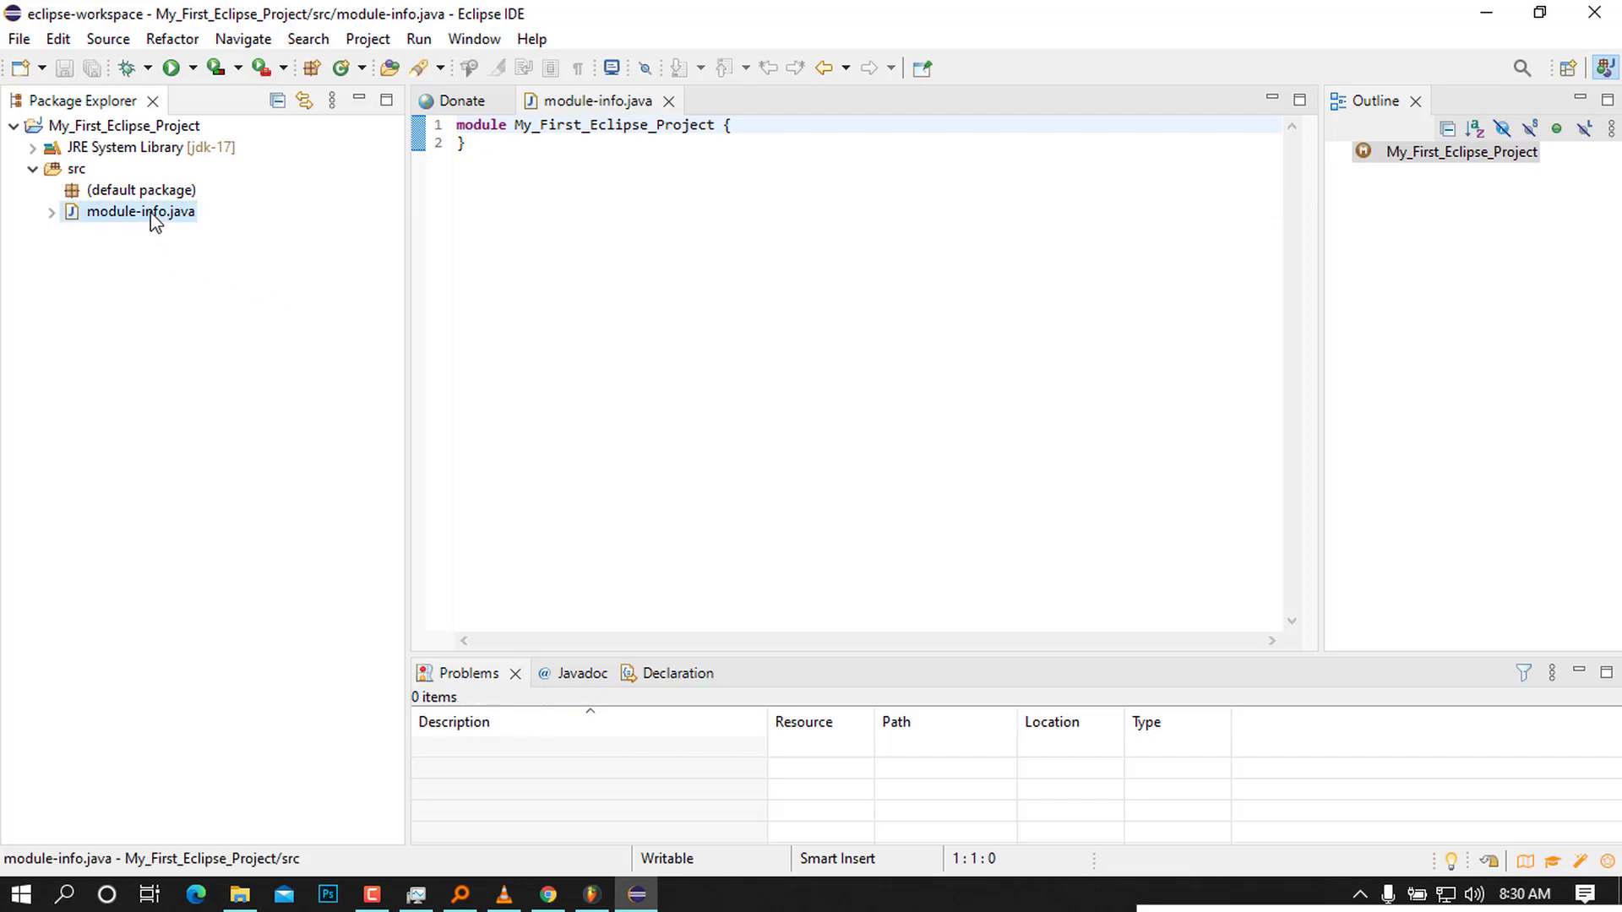
{"action": "right_click", "coordinate": [150, 217]}
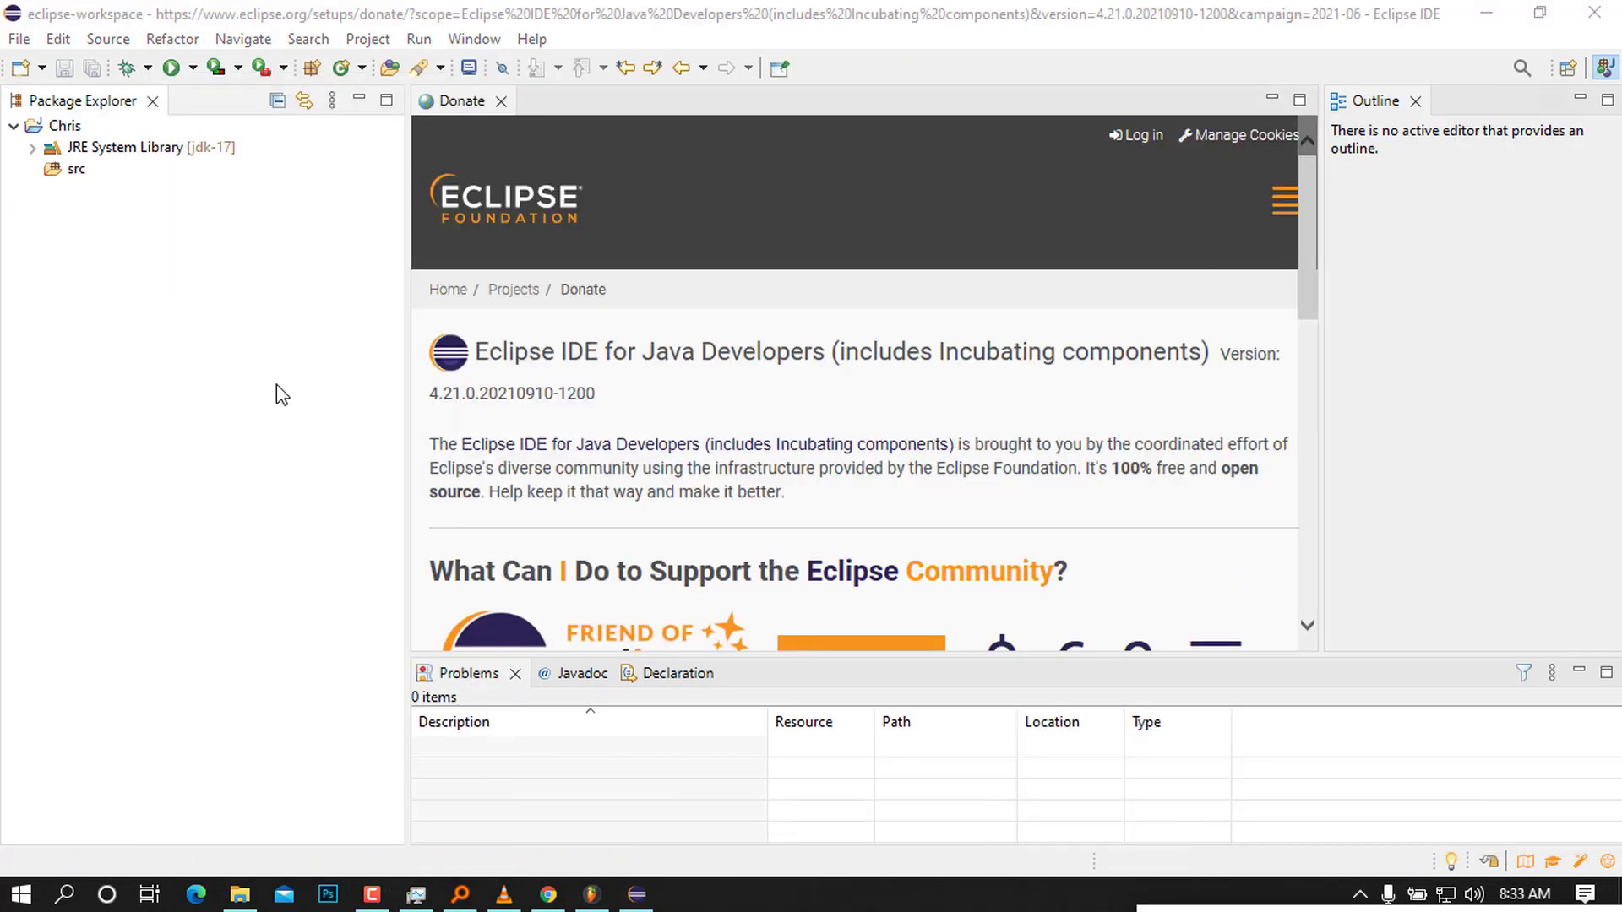
{"action": "left_click", "coordinate": [25, 49]}
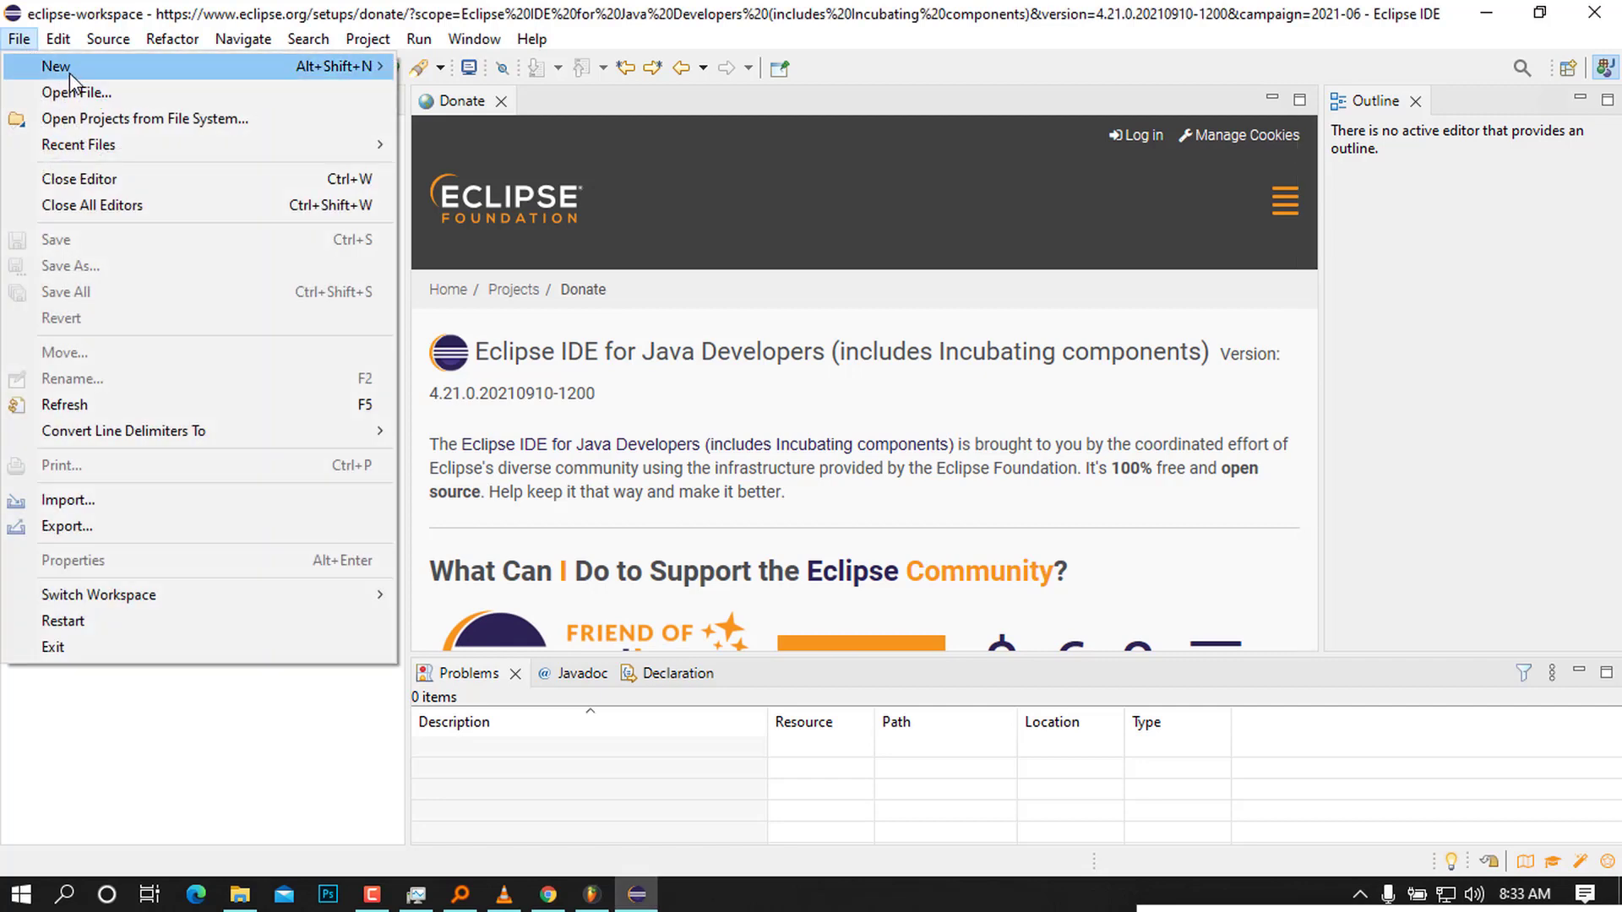
{"action": "mouse_move", "coordinate": [71, 76]}
{"action": "left_click", "coordinate": [137, 160]}
Step: Start another new Java project from the existing project's source folder and name it Hano_Media
{"action": "left_click", "coordinate": [76, 169]}
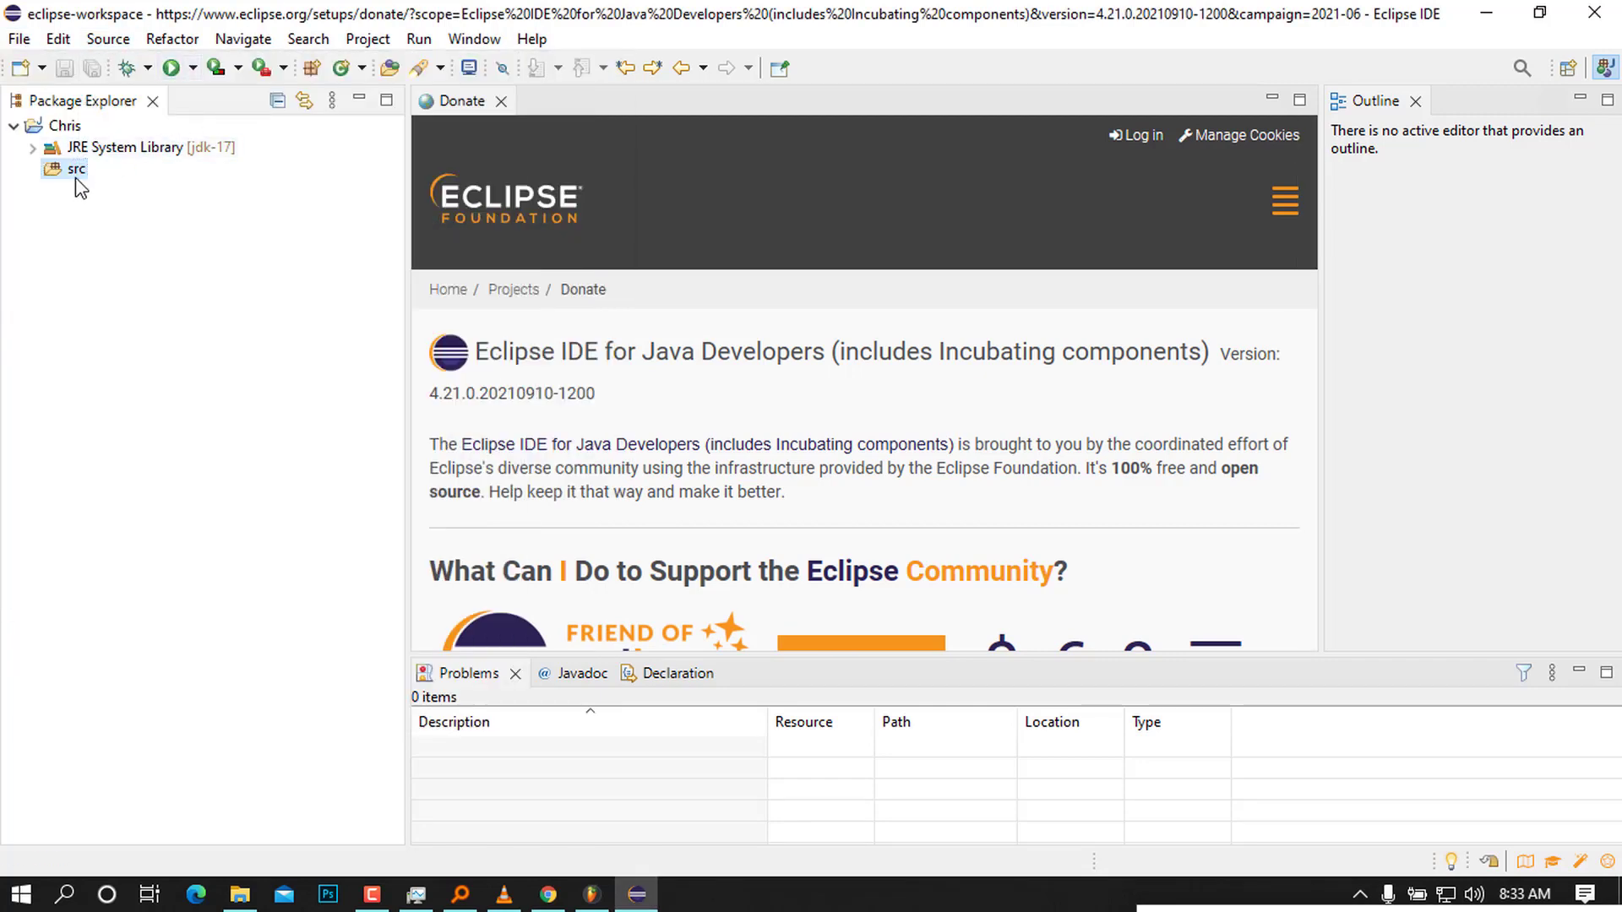
{"action": "right_click", "coordinate": [78, 169]}
{"action": "mouse_move", "coordinate": [169, 174]}
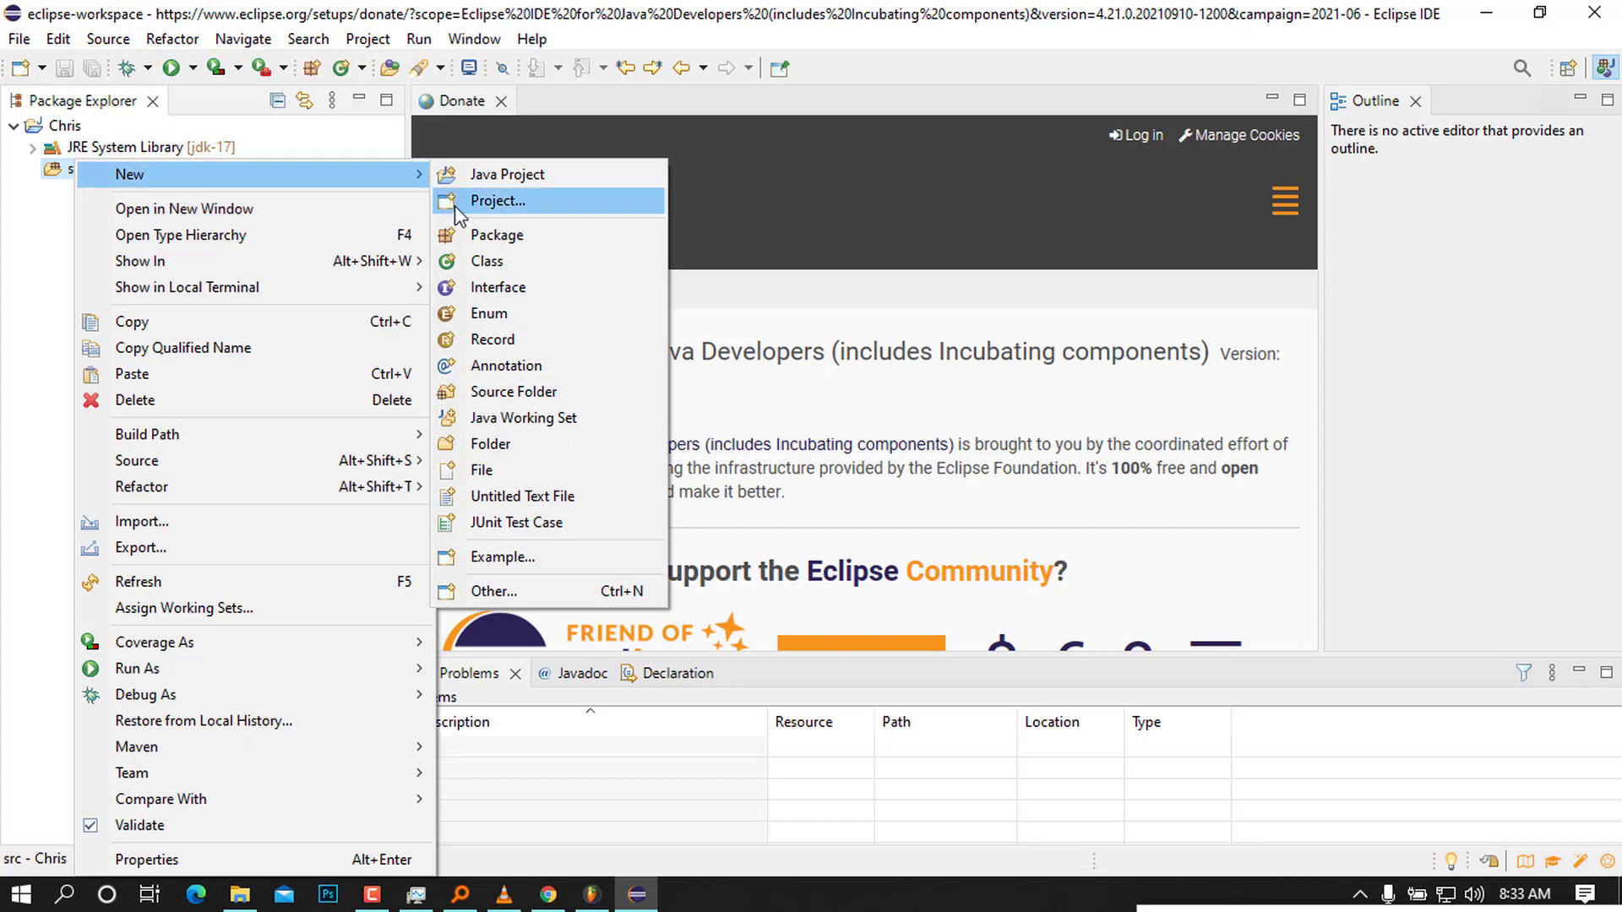
{"action": "left_click", "coordinate": [527, 180]}
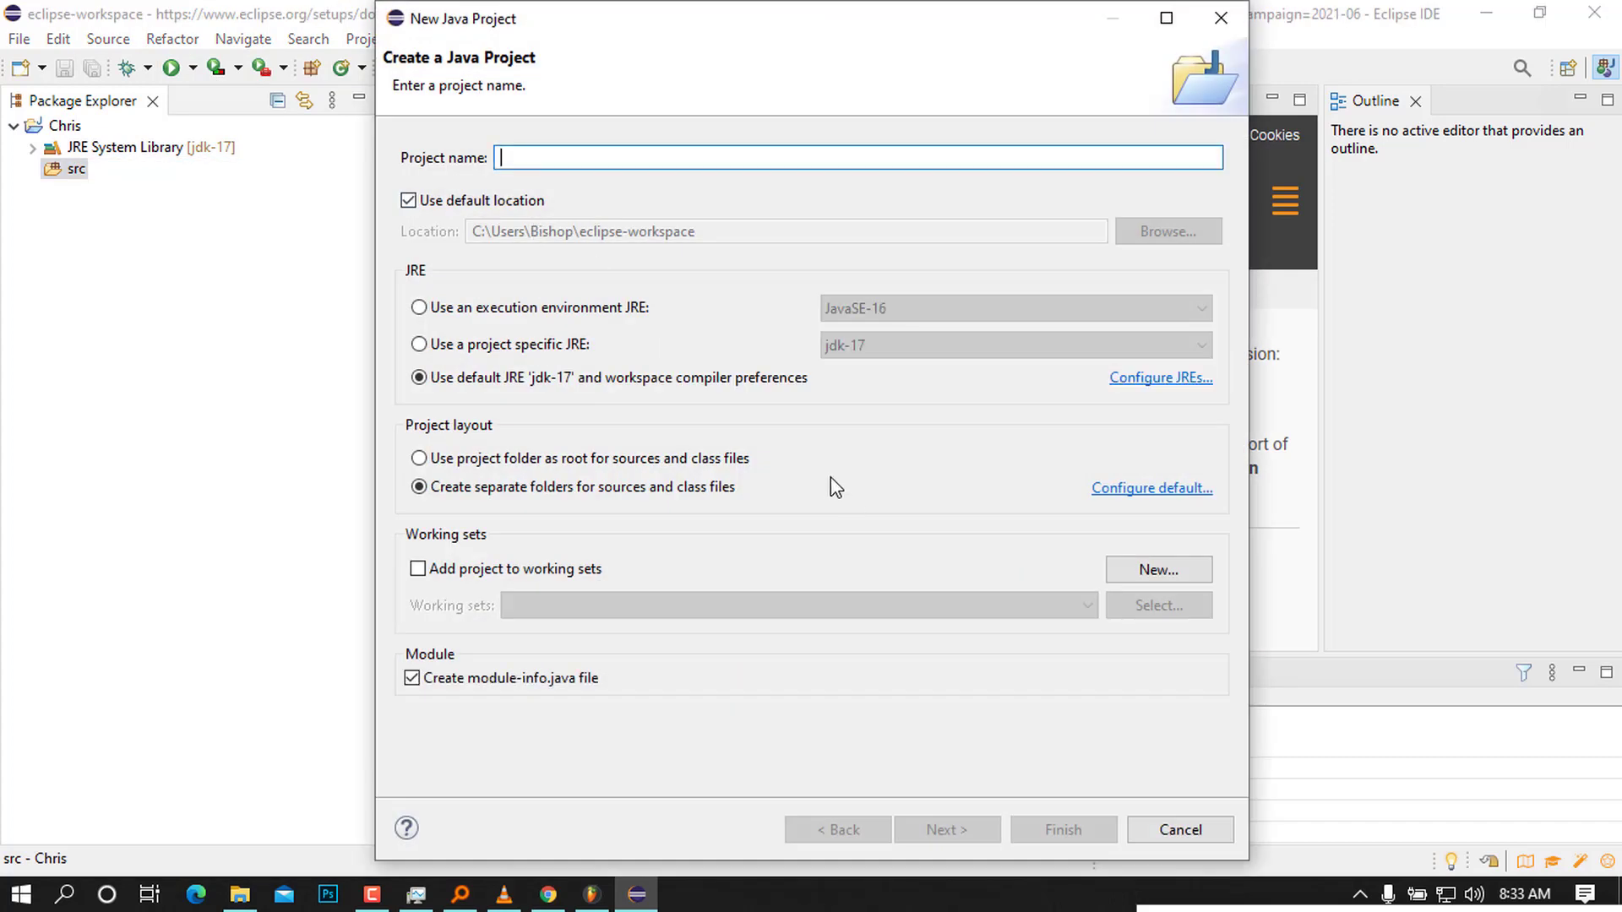
{"action": "type", "text": "he"}
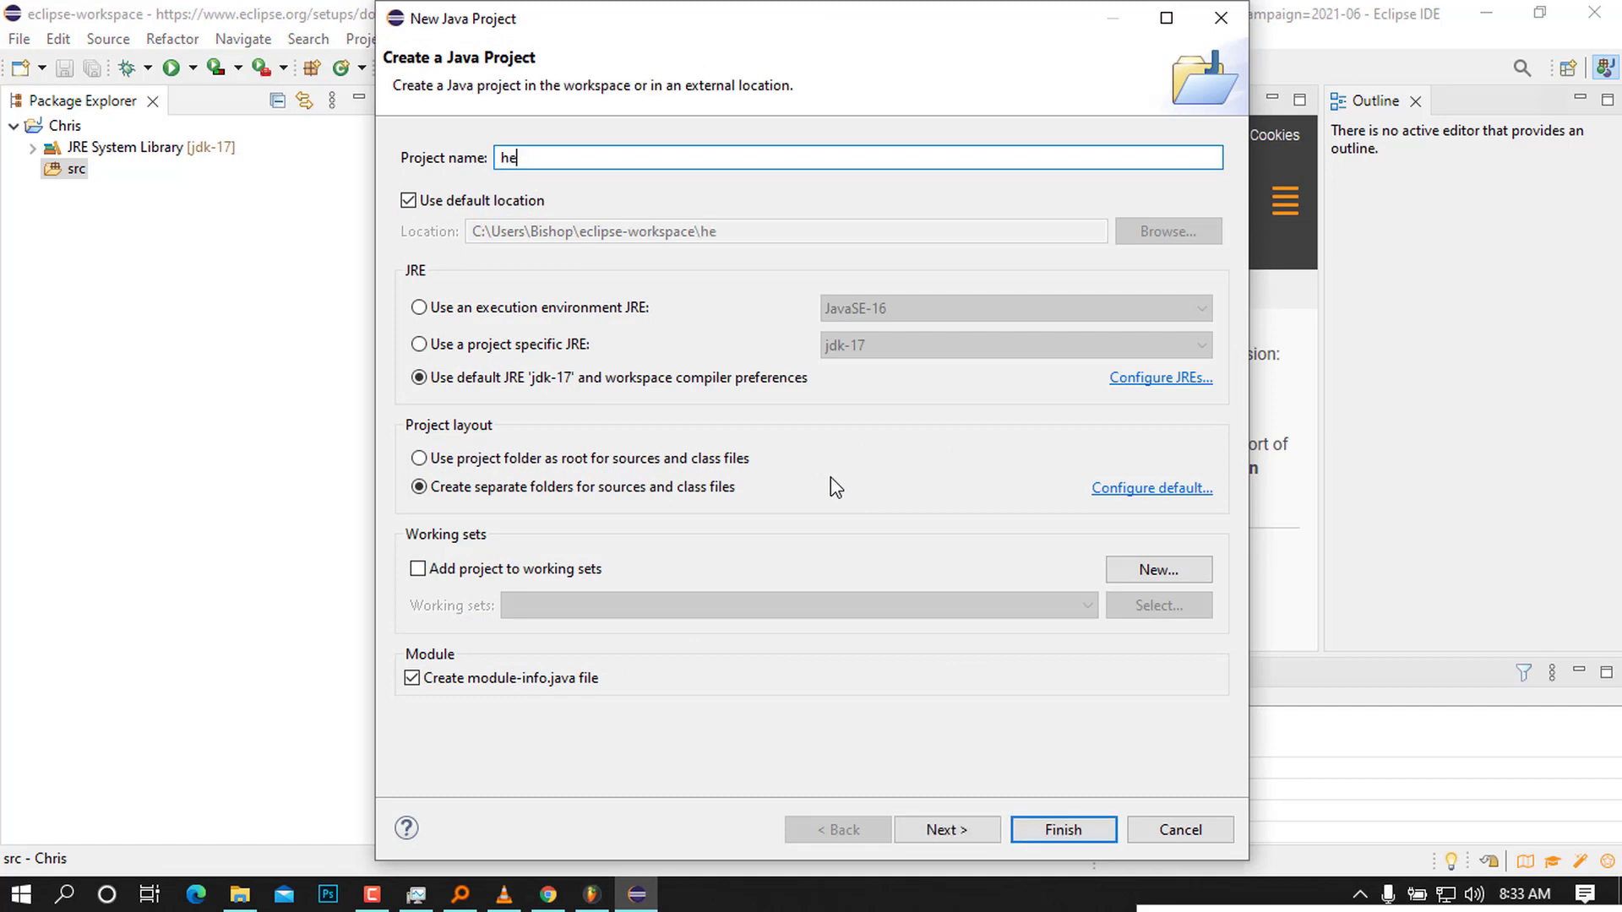
{"action": "key", "text": "BackSpace"}
{"action": "type", "text": "H"}
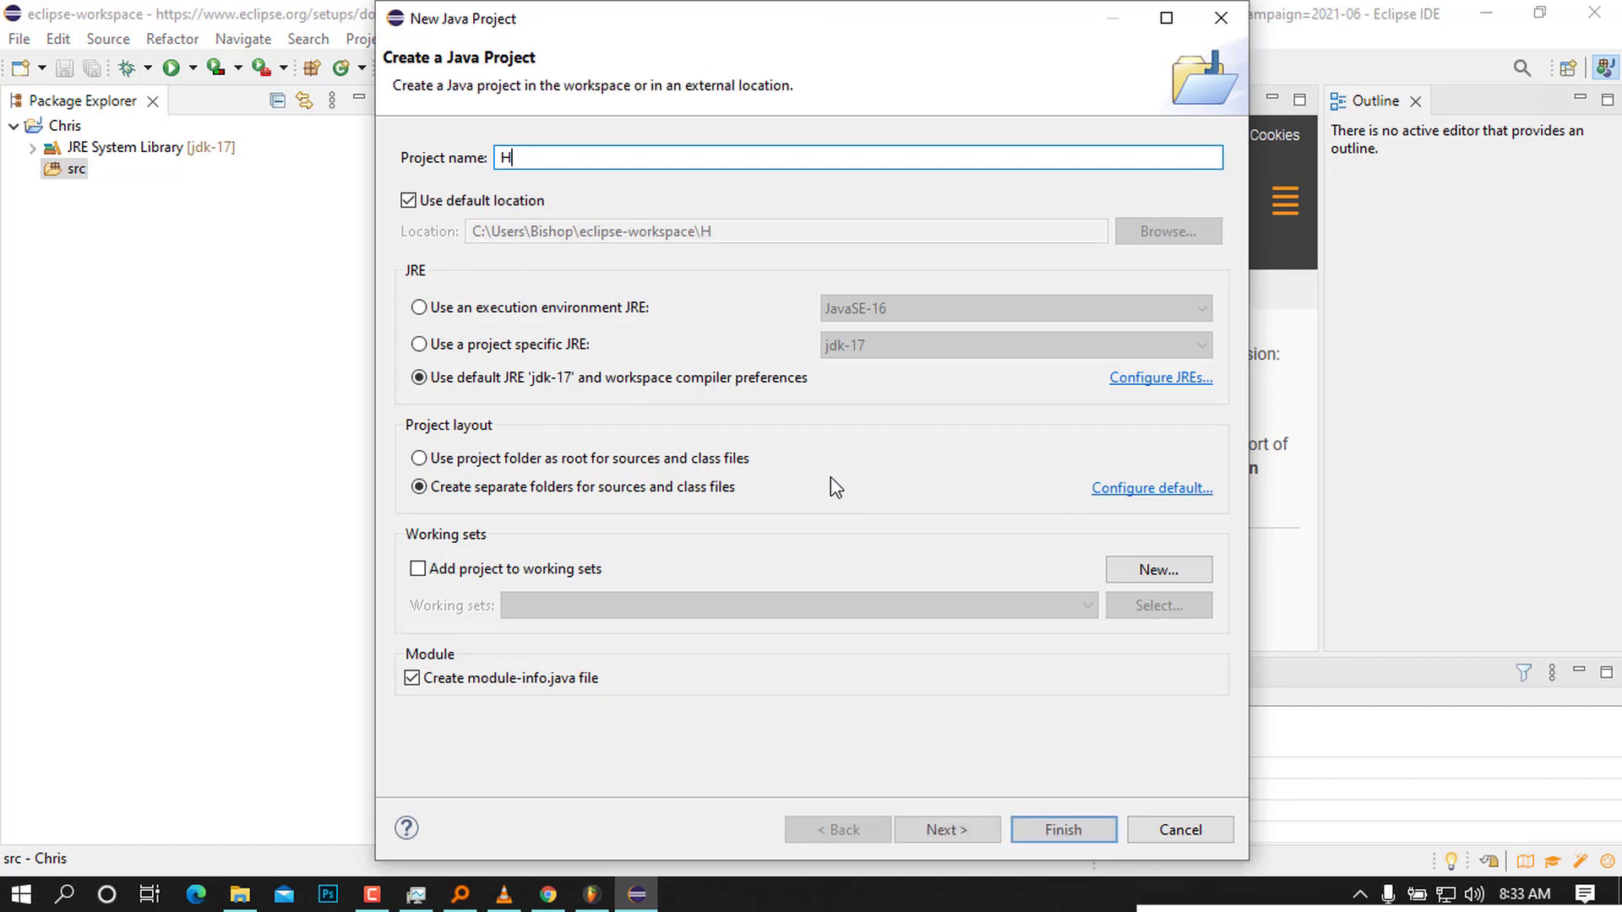
{"action": "type", "text": "ano_Med"}
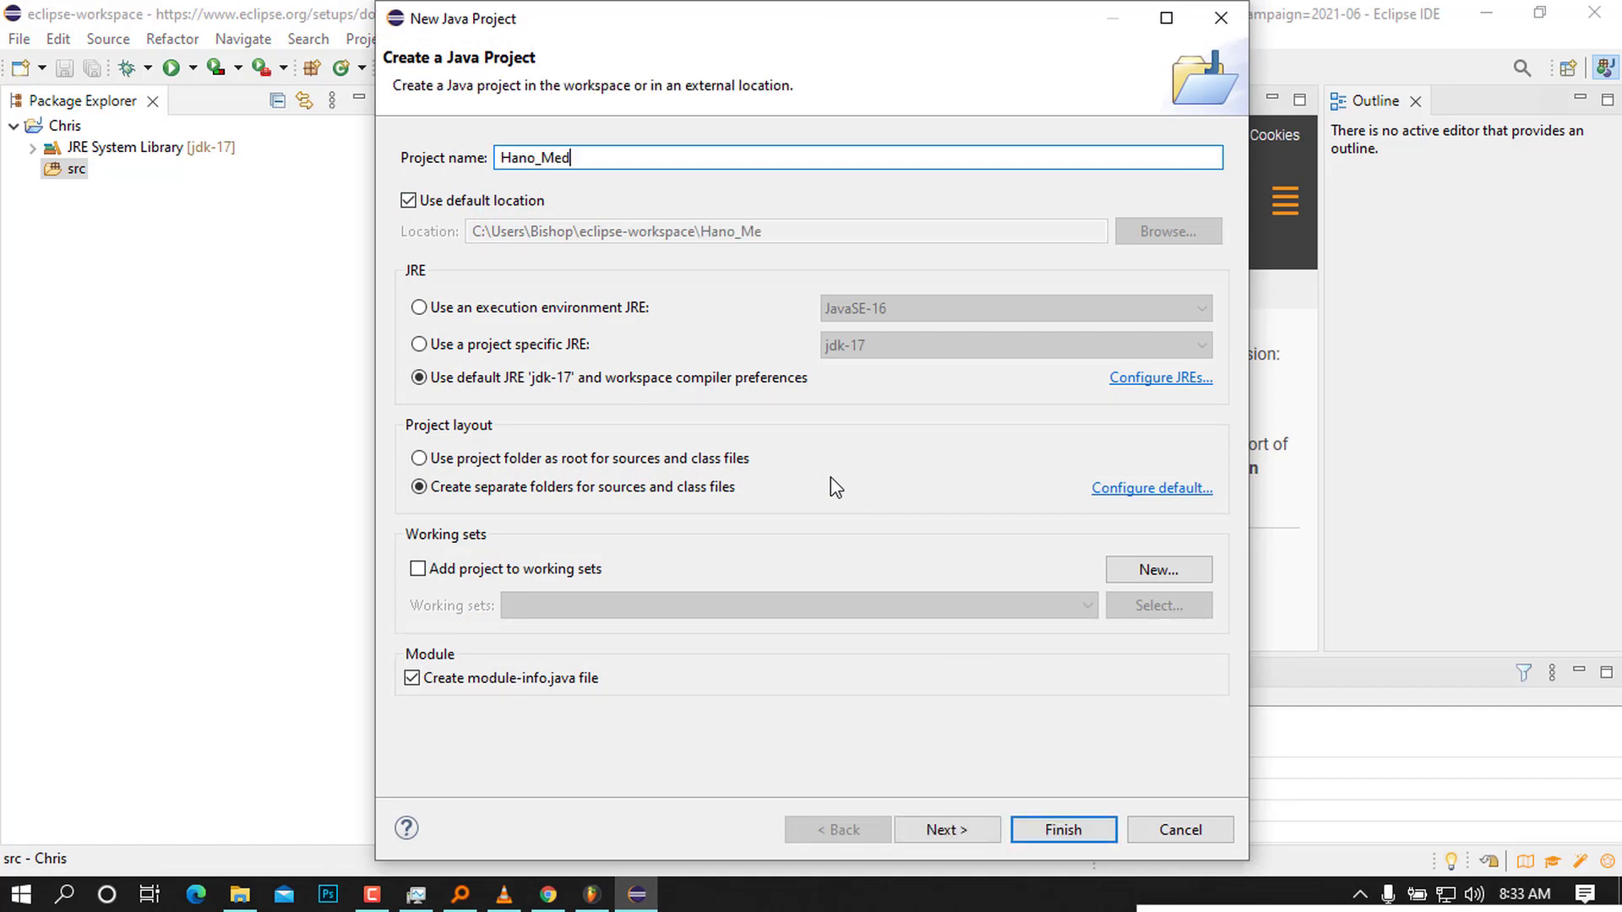
{"action": "type", "text": "uia"}
Step: Create the project with the default Java build settings and a module-info.java file for module Hano_Media with generated comments
{"action": "left_click", "coordinate": [974, 836]}
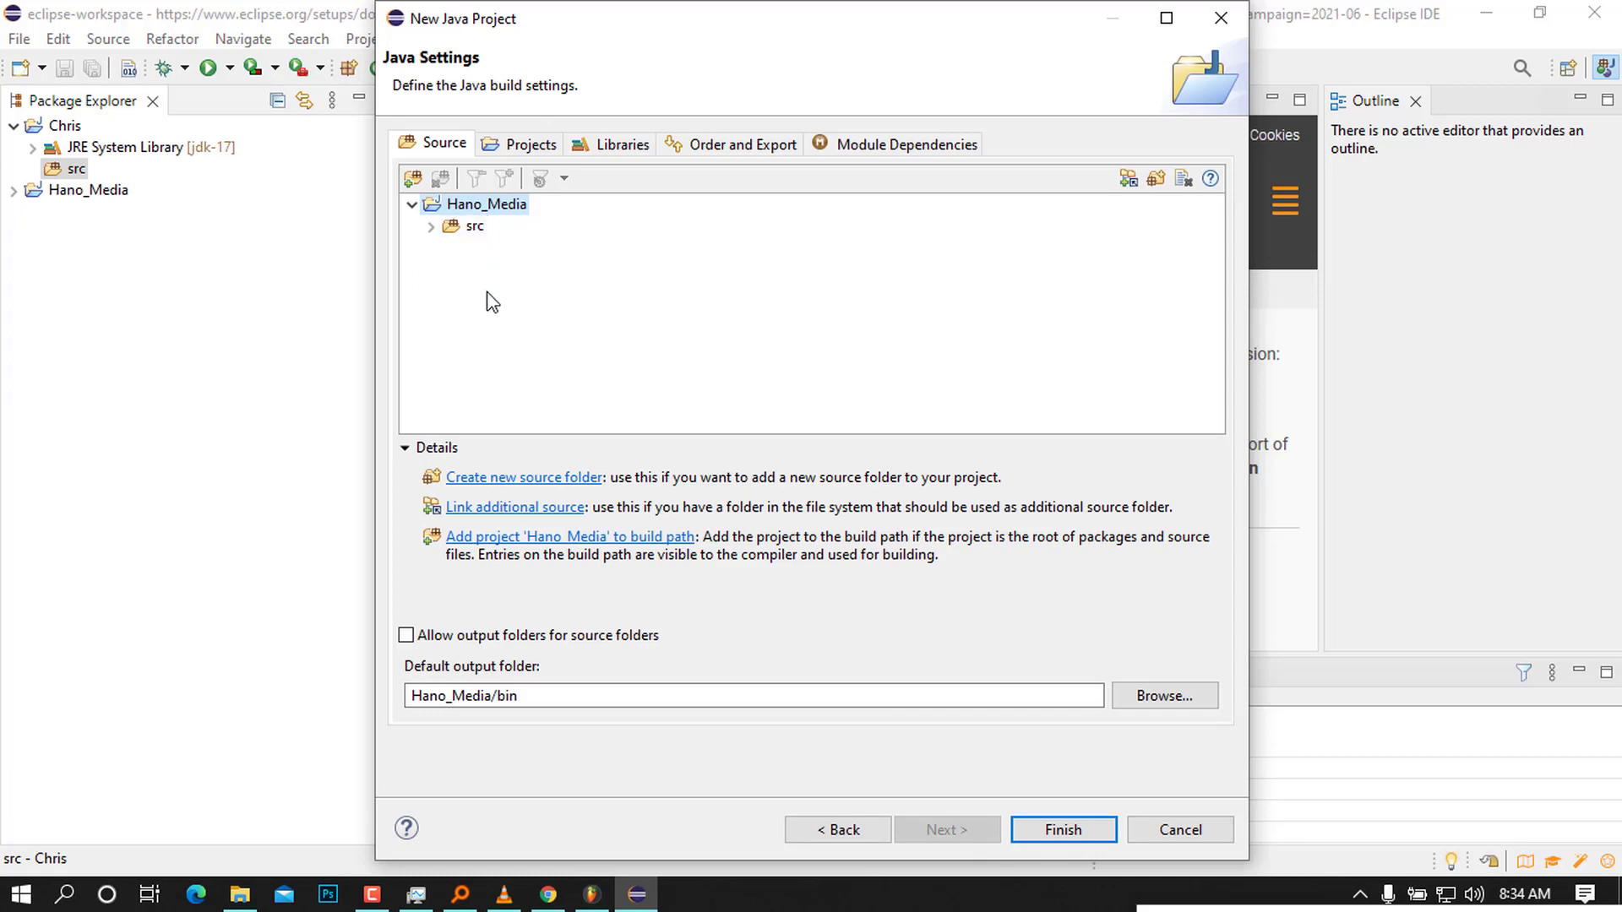
{"action": "left_click", "coordinate": [1047, 830]}
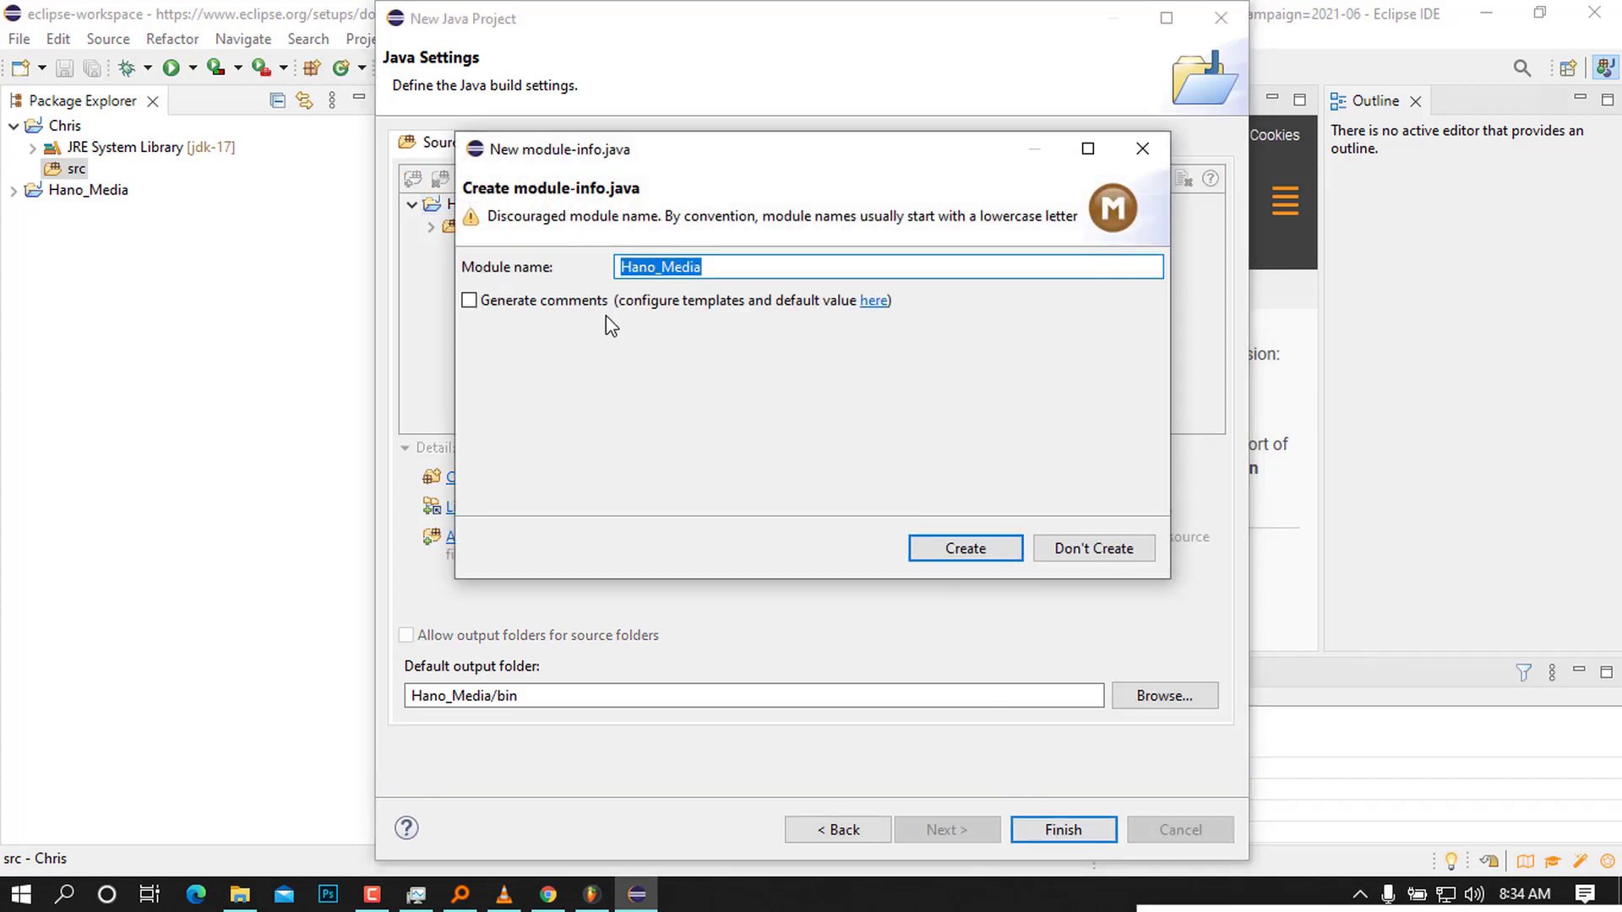
{"action": "left_click", "coordinate": [469, 302]}
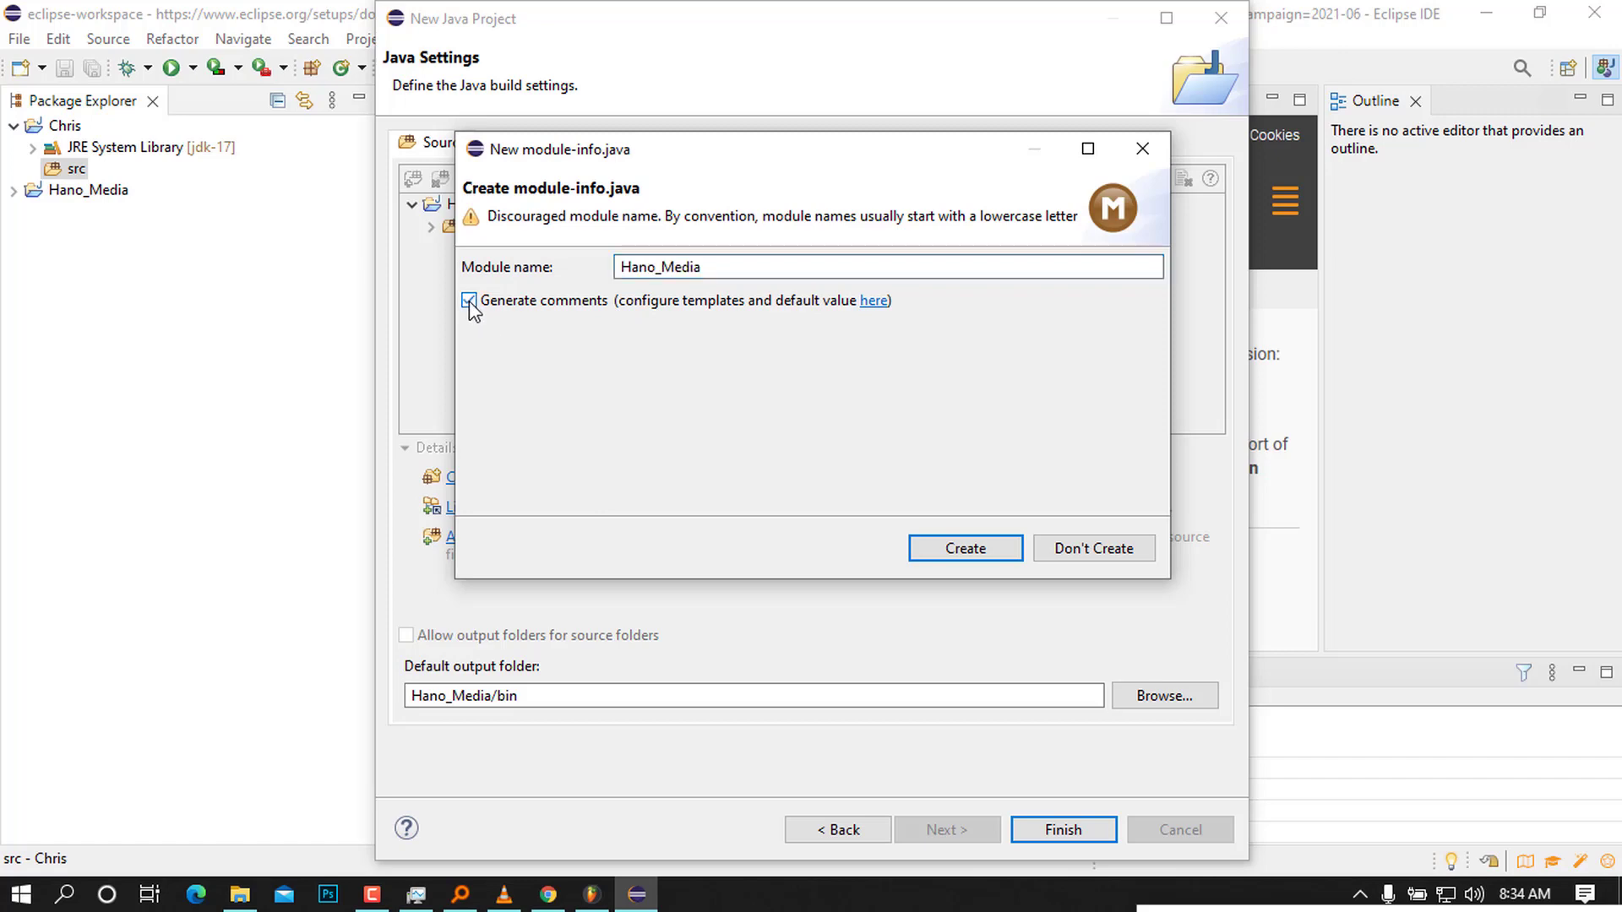
{"action": "left_click", "coordinate": [958, 551]}
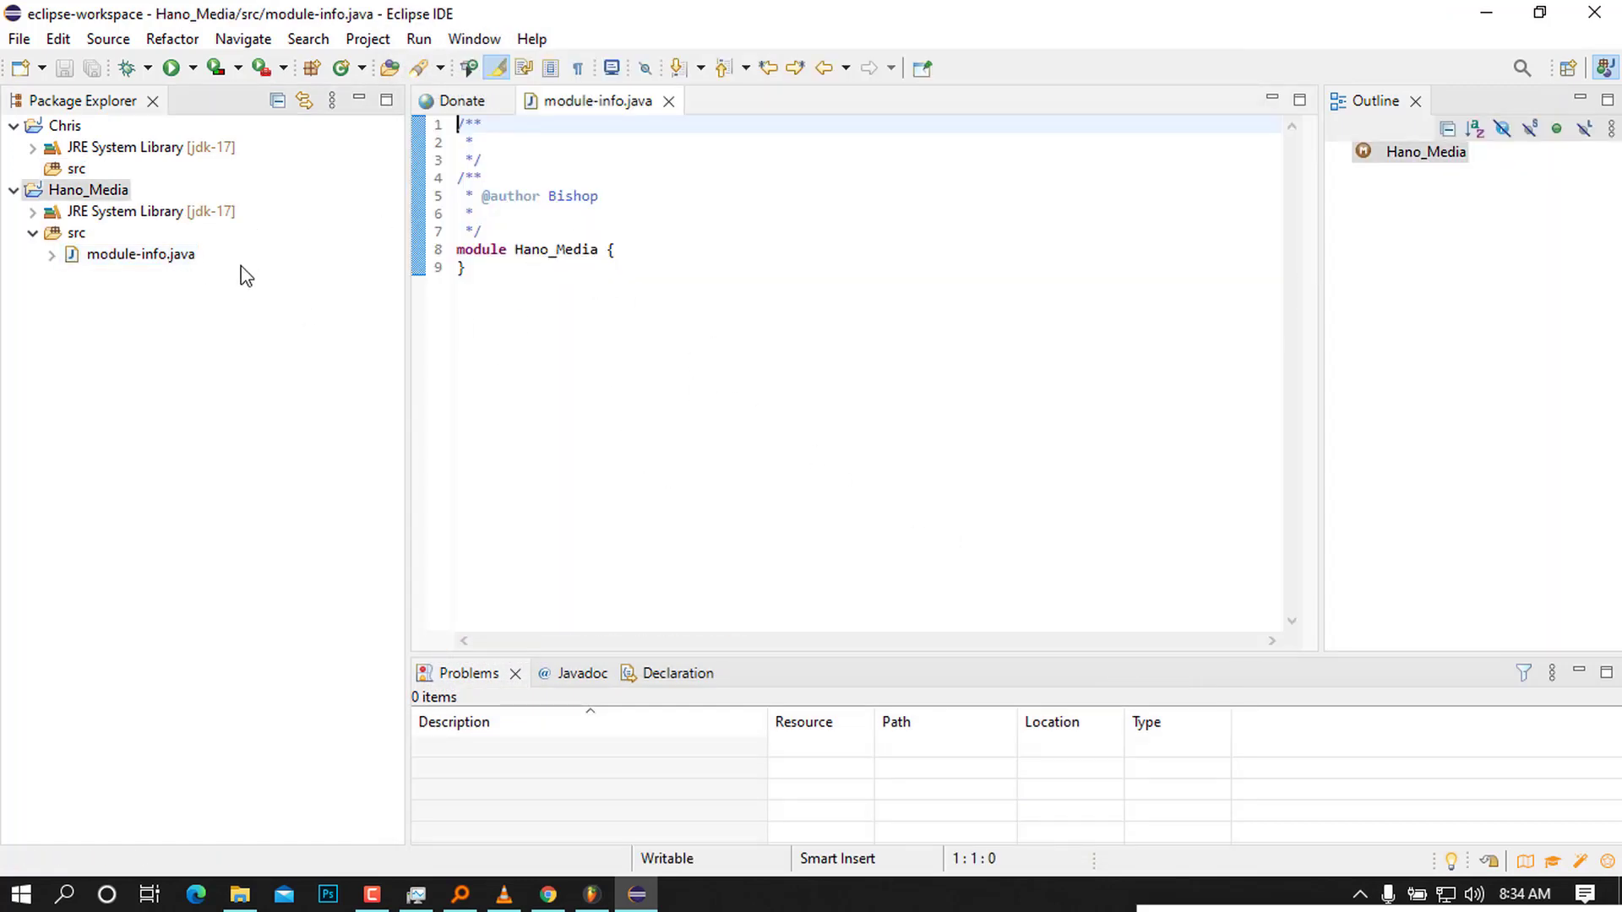
Step: Delete the module-info.java file from the Hano_Media source folder
{"action": "left_click", "coordinate": [123, 260]}
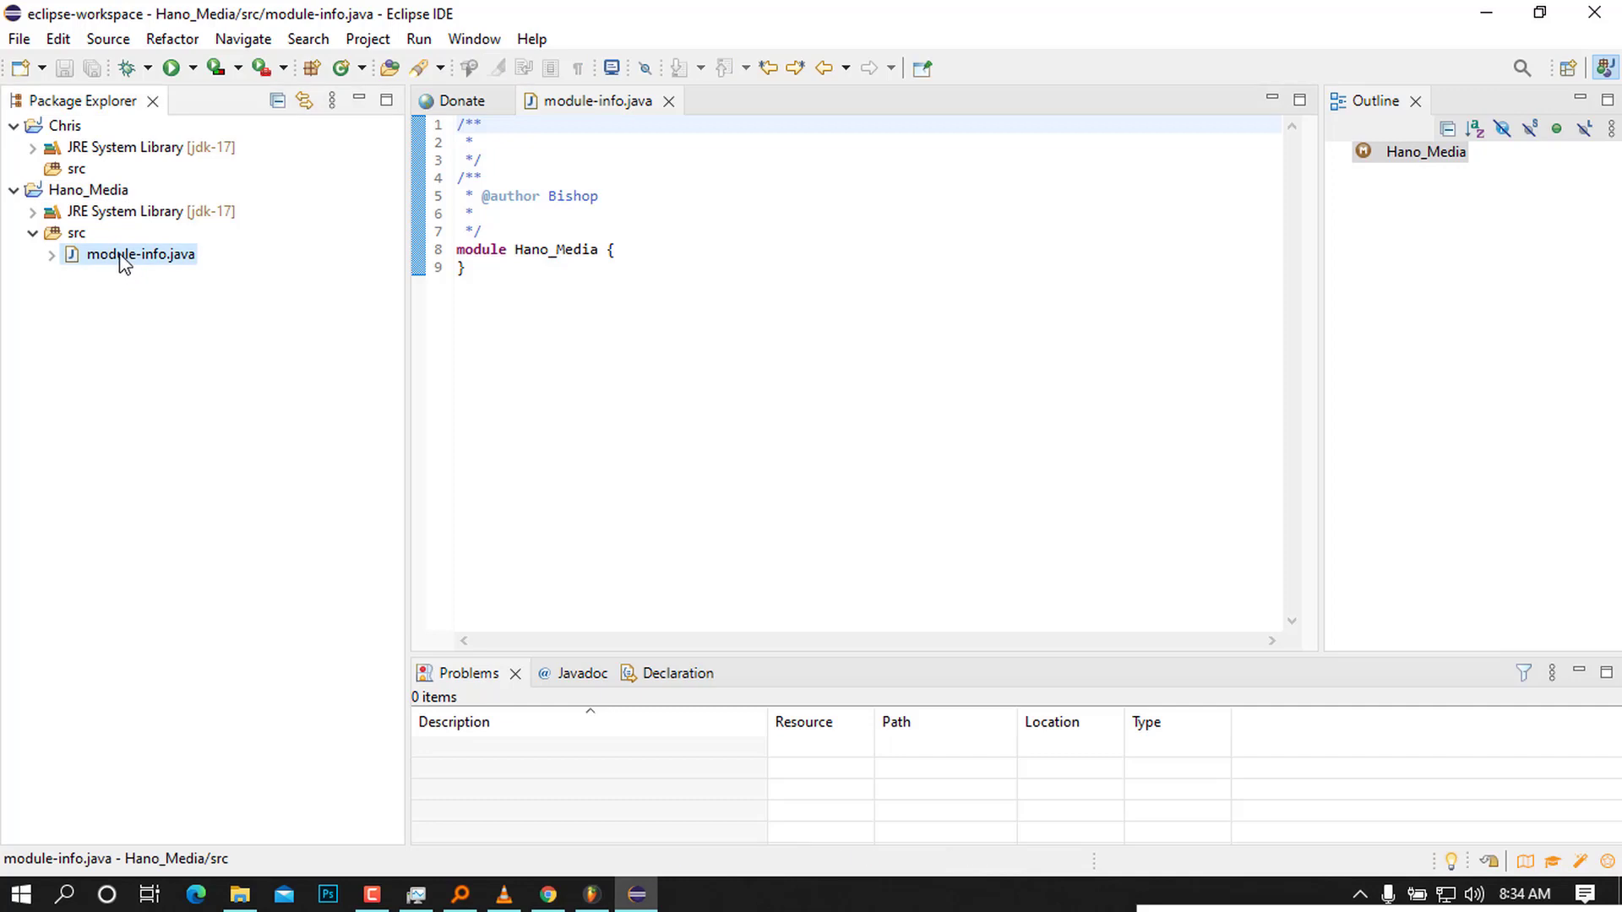
{"action": "right_click", "coordinate": [126, 262]}
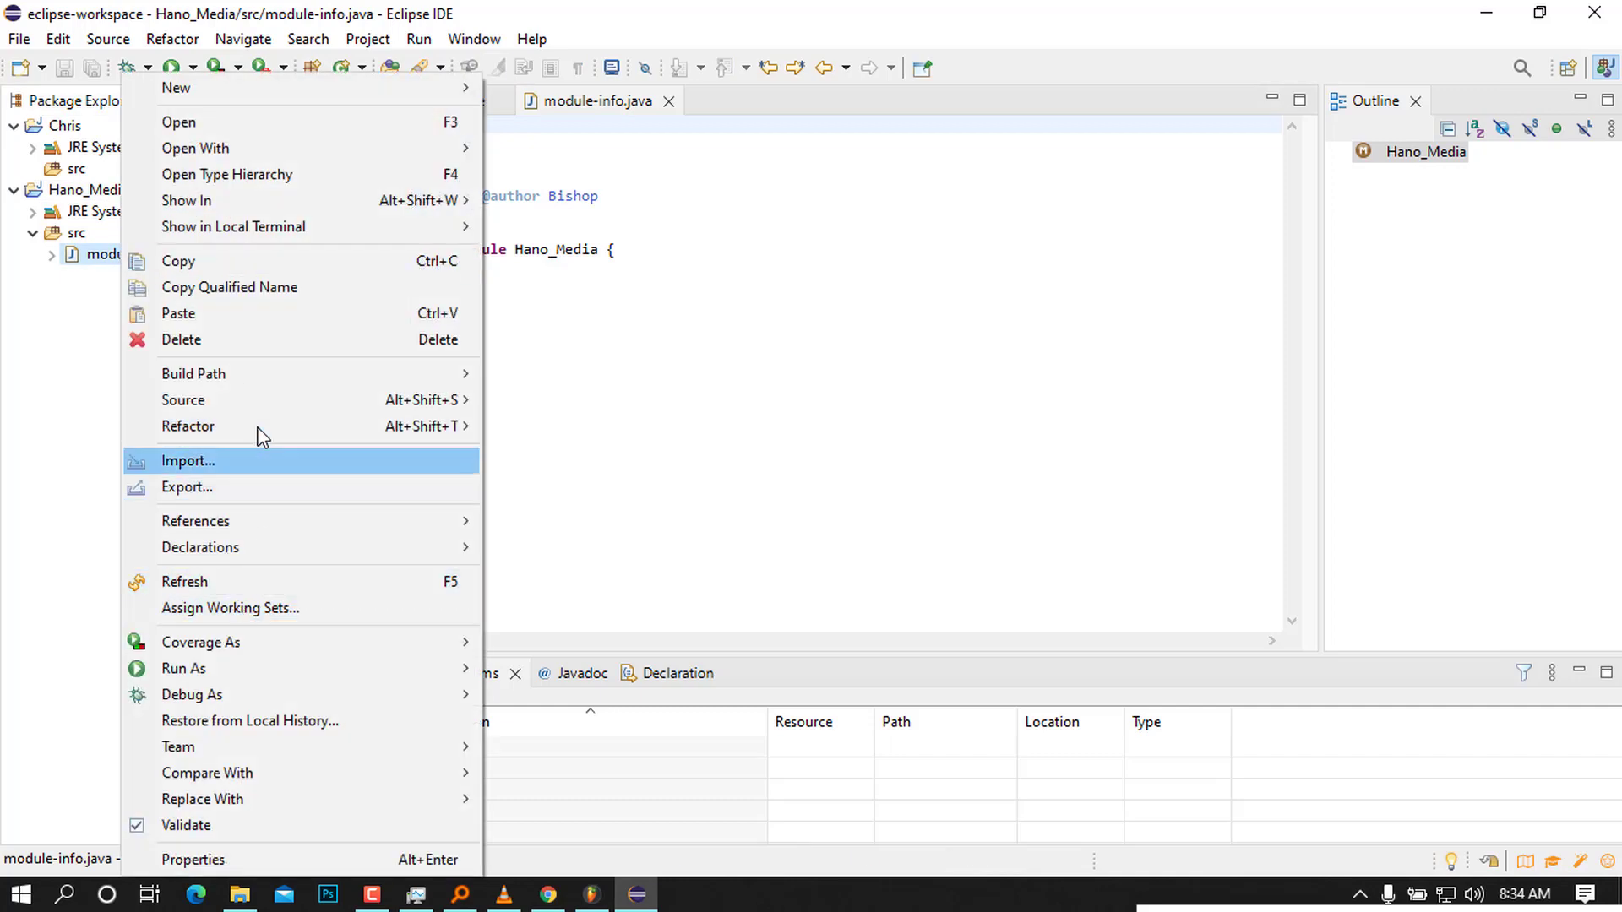
{"action": "left_click", "coordinate": [254, 340]}
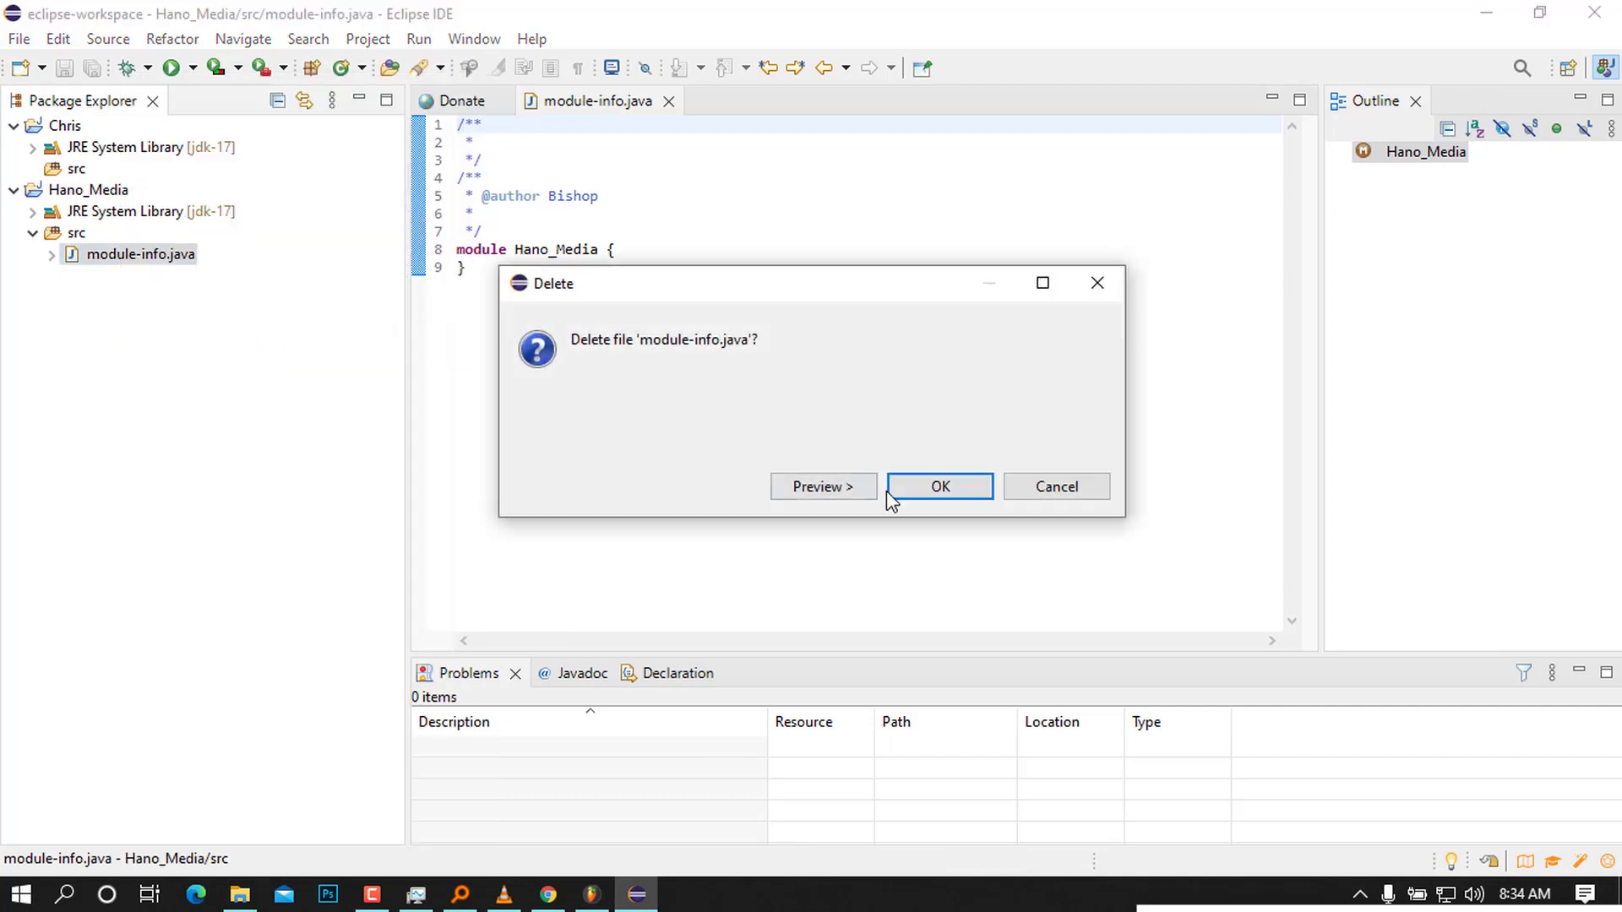
{"action": "left_click", "coordinate": [935, 484]}
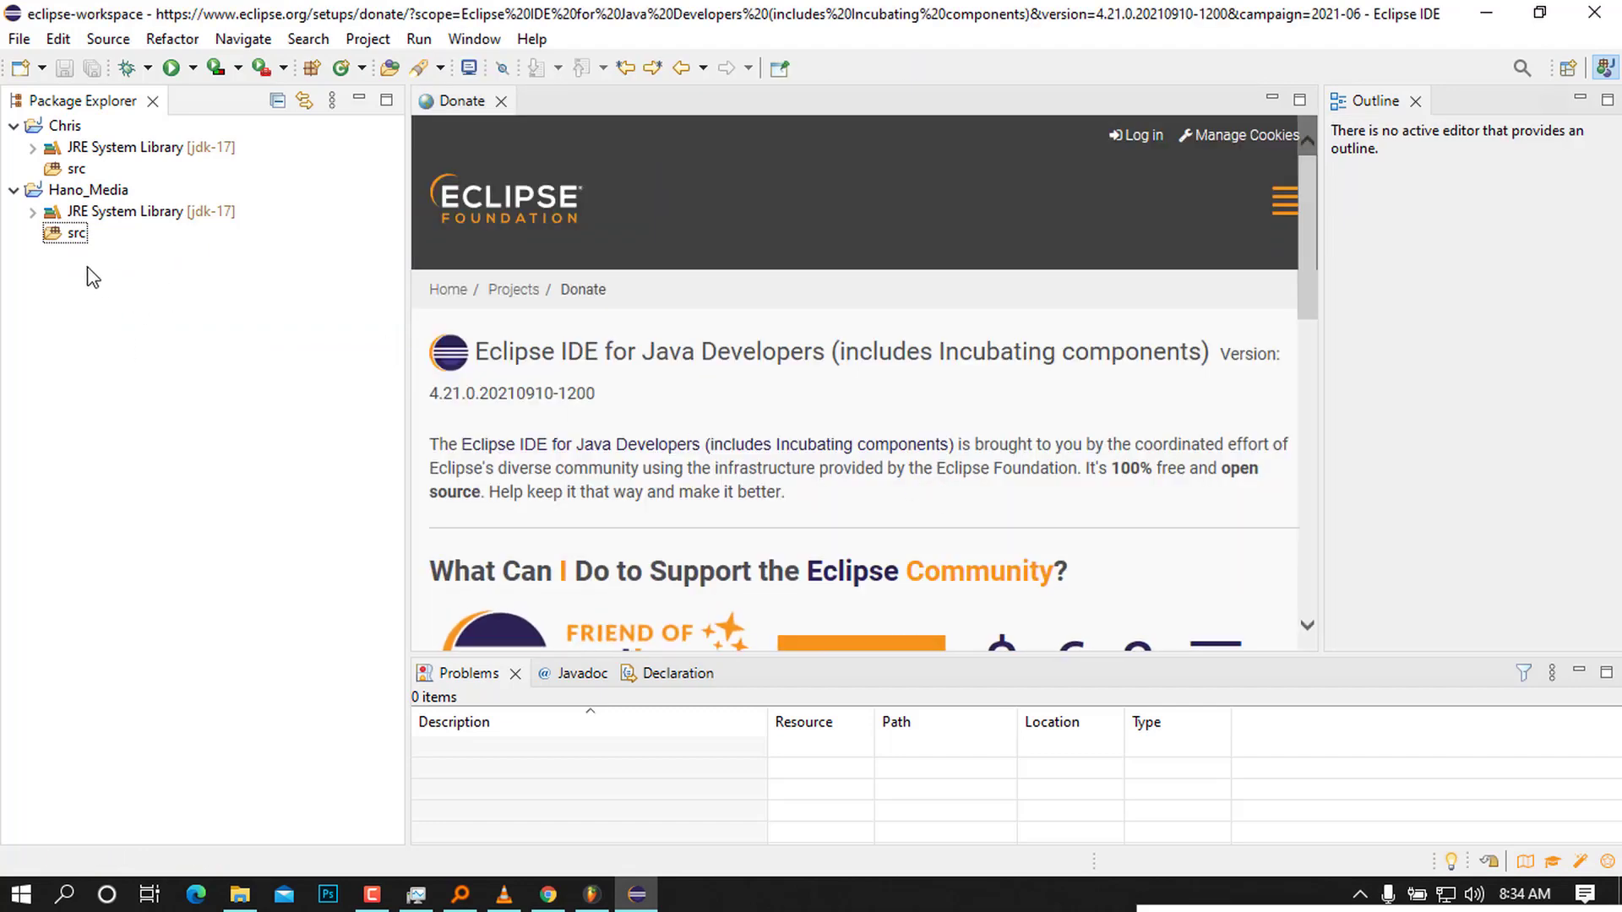
Step: Create a public class HelloWorld in the Hano_Media src folder with a public static void main(String[] args) method stub
{"action": "right_click", "coordinate": [68, 238]}
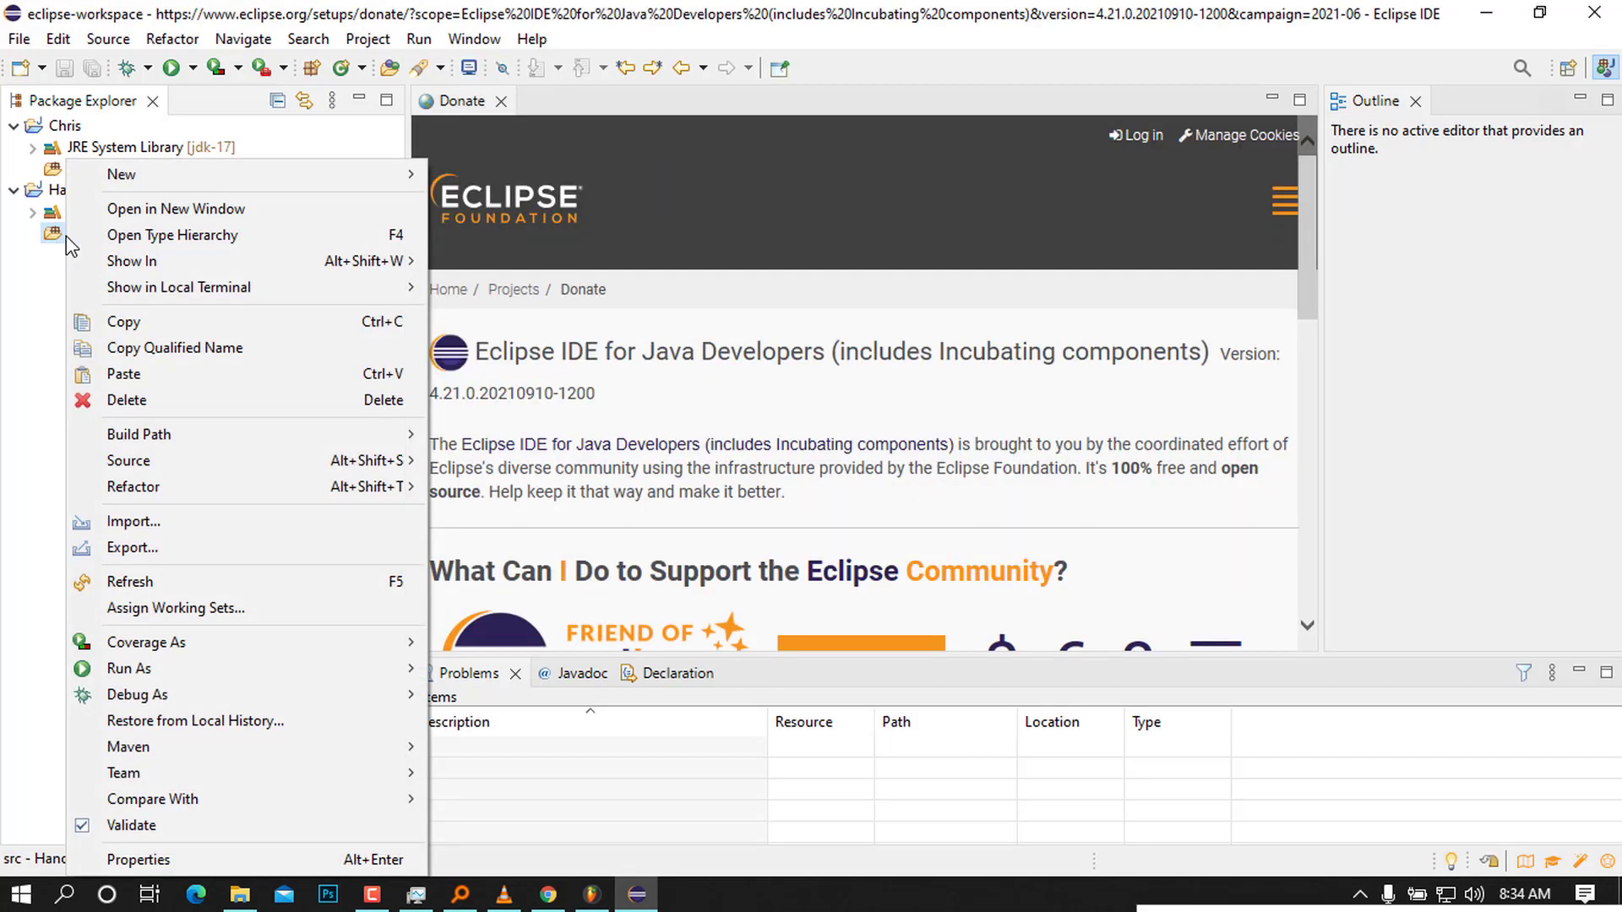
{"action": "mouse_move", "coordinate": [198, 181]}
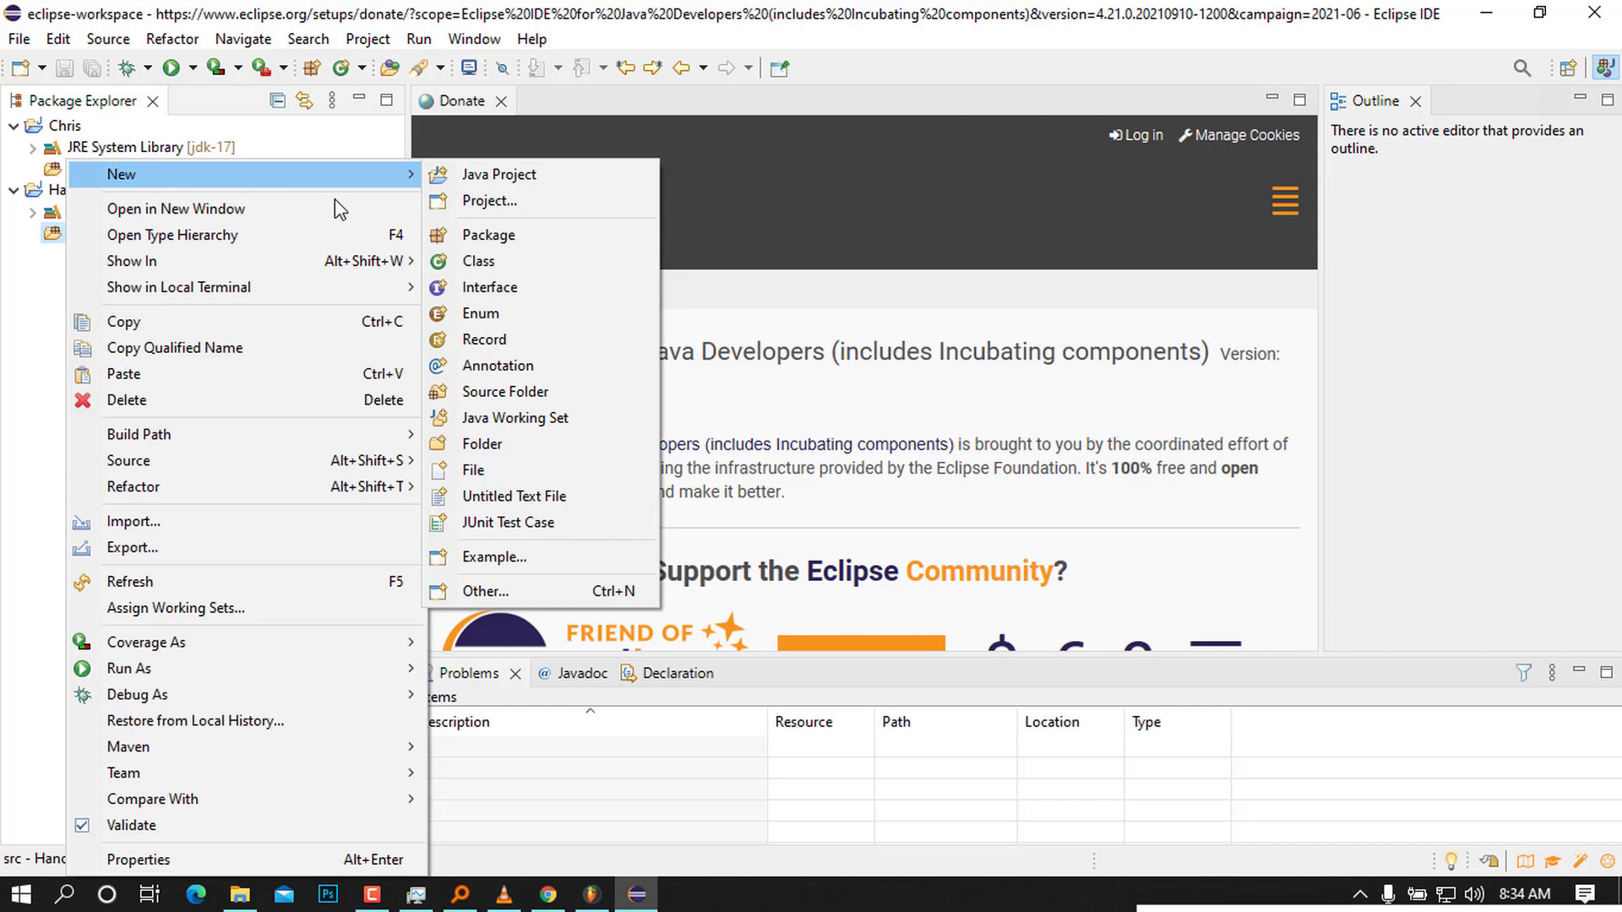
{"action": "left_click", "coordinate": [526, 262]}
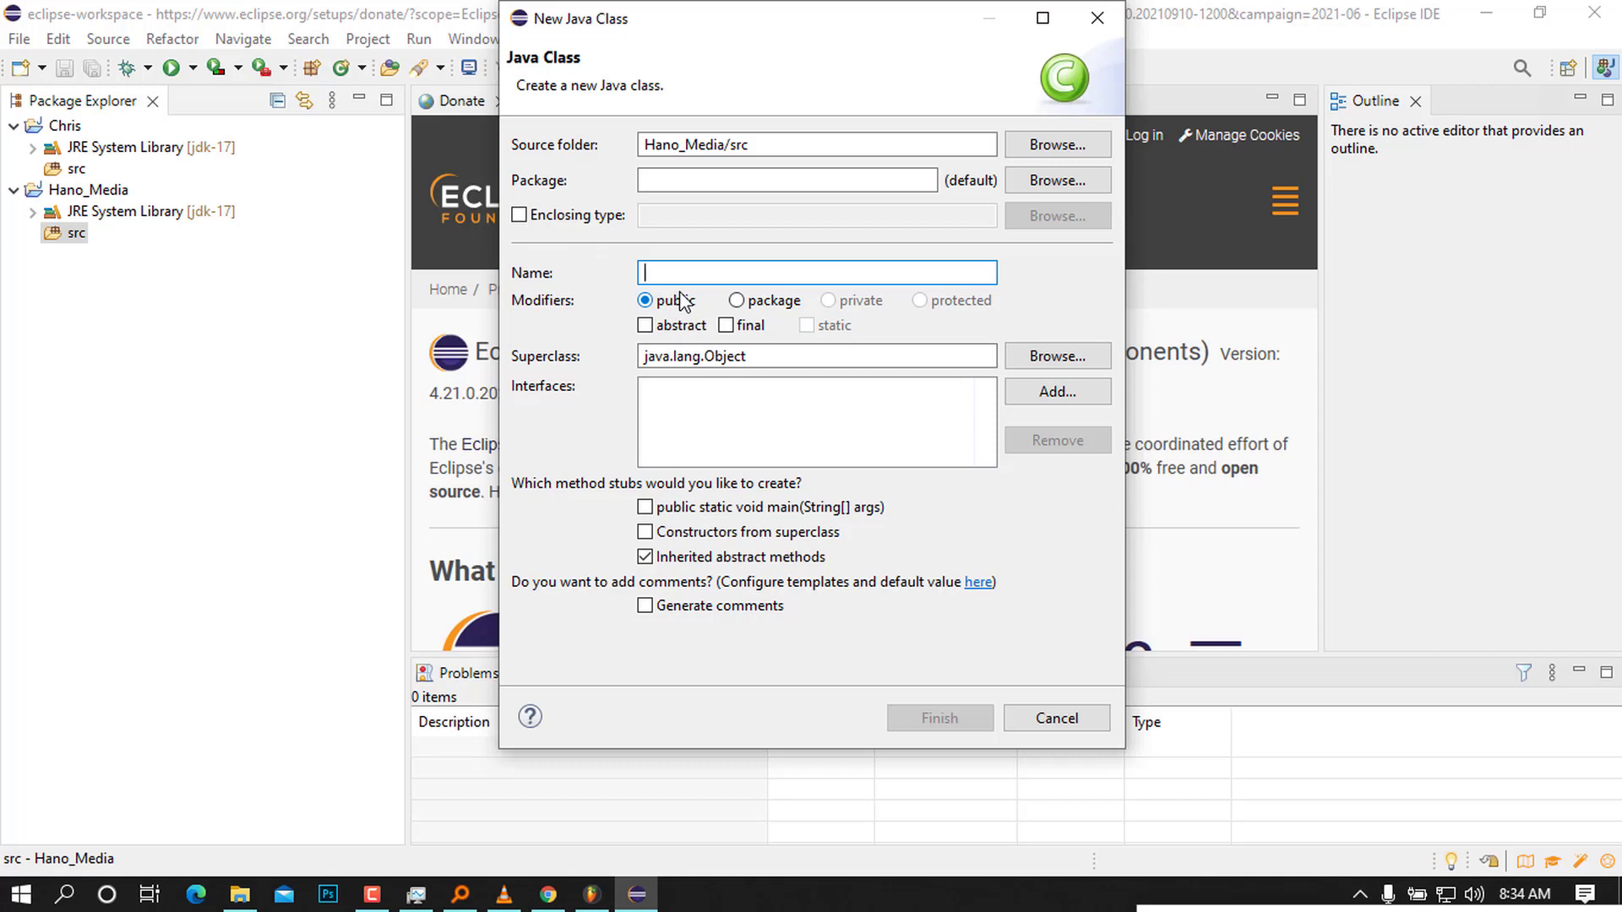
{"action": "type", "text": "HelloWorld"}
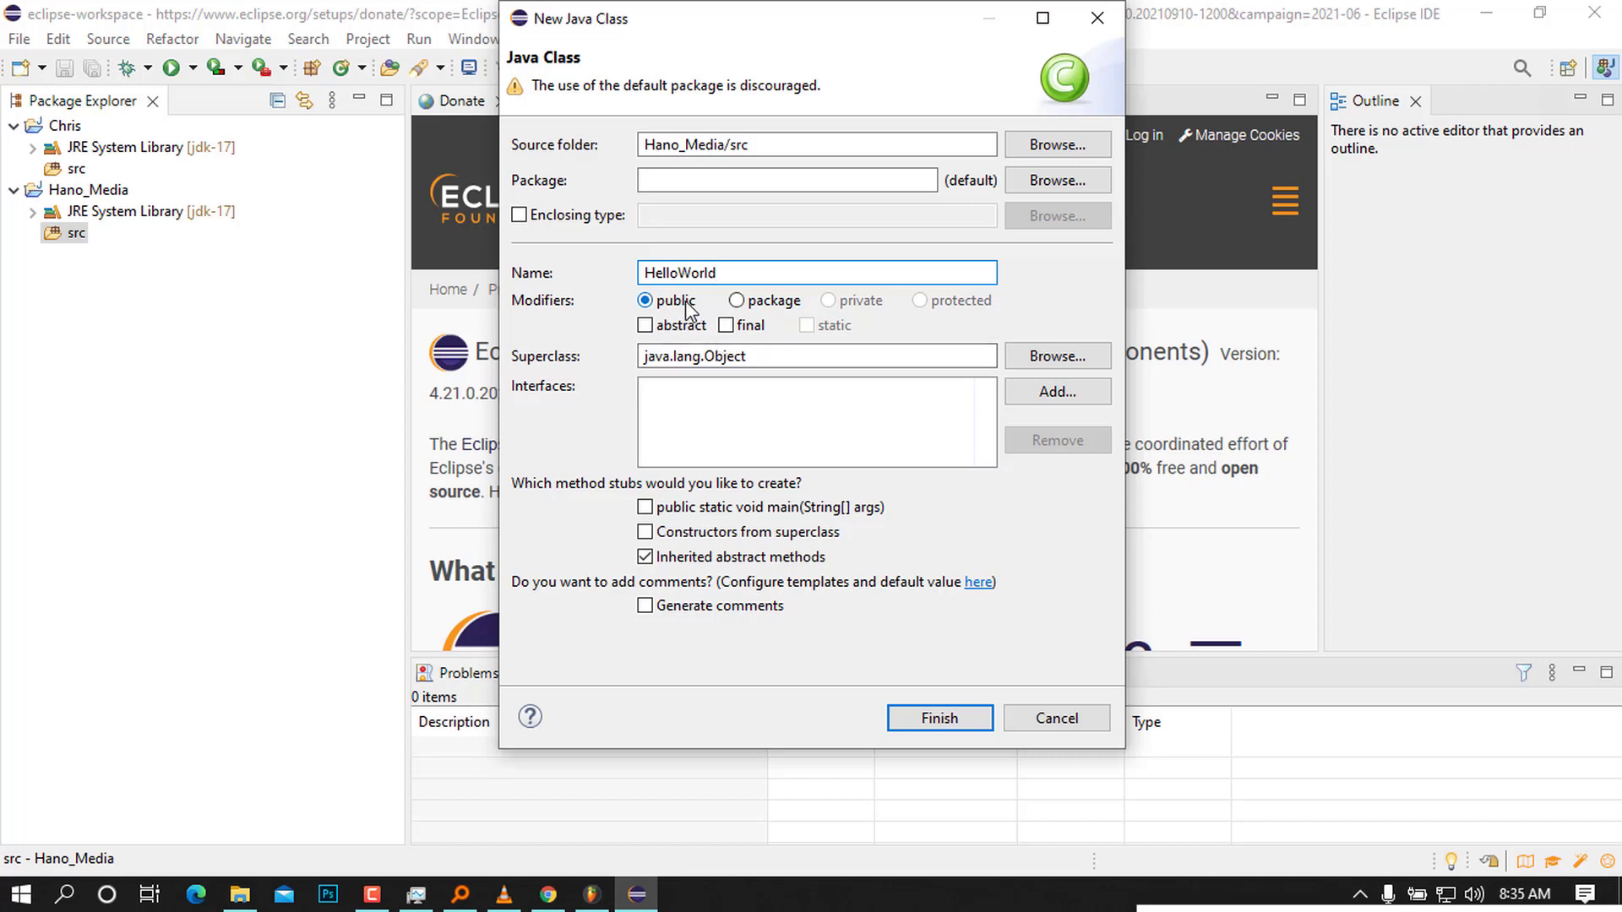
{"action": "left_click", "coordinate": [646, 508]}
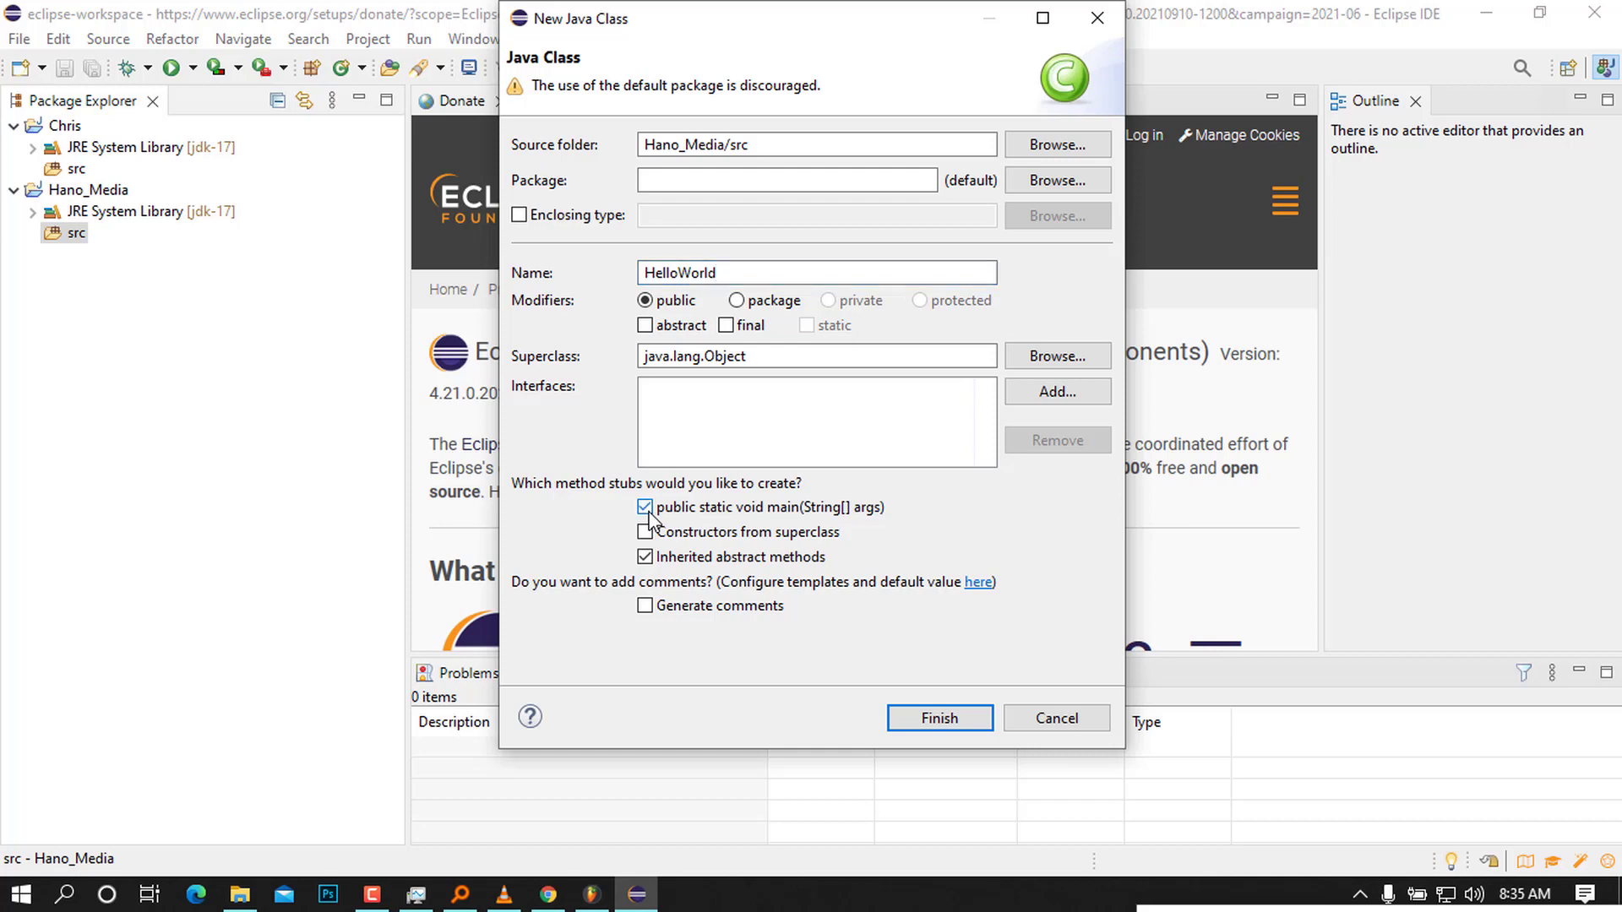
{"action": "left_click", "coordinate": [939, 718]}
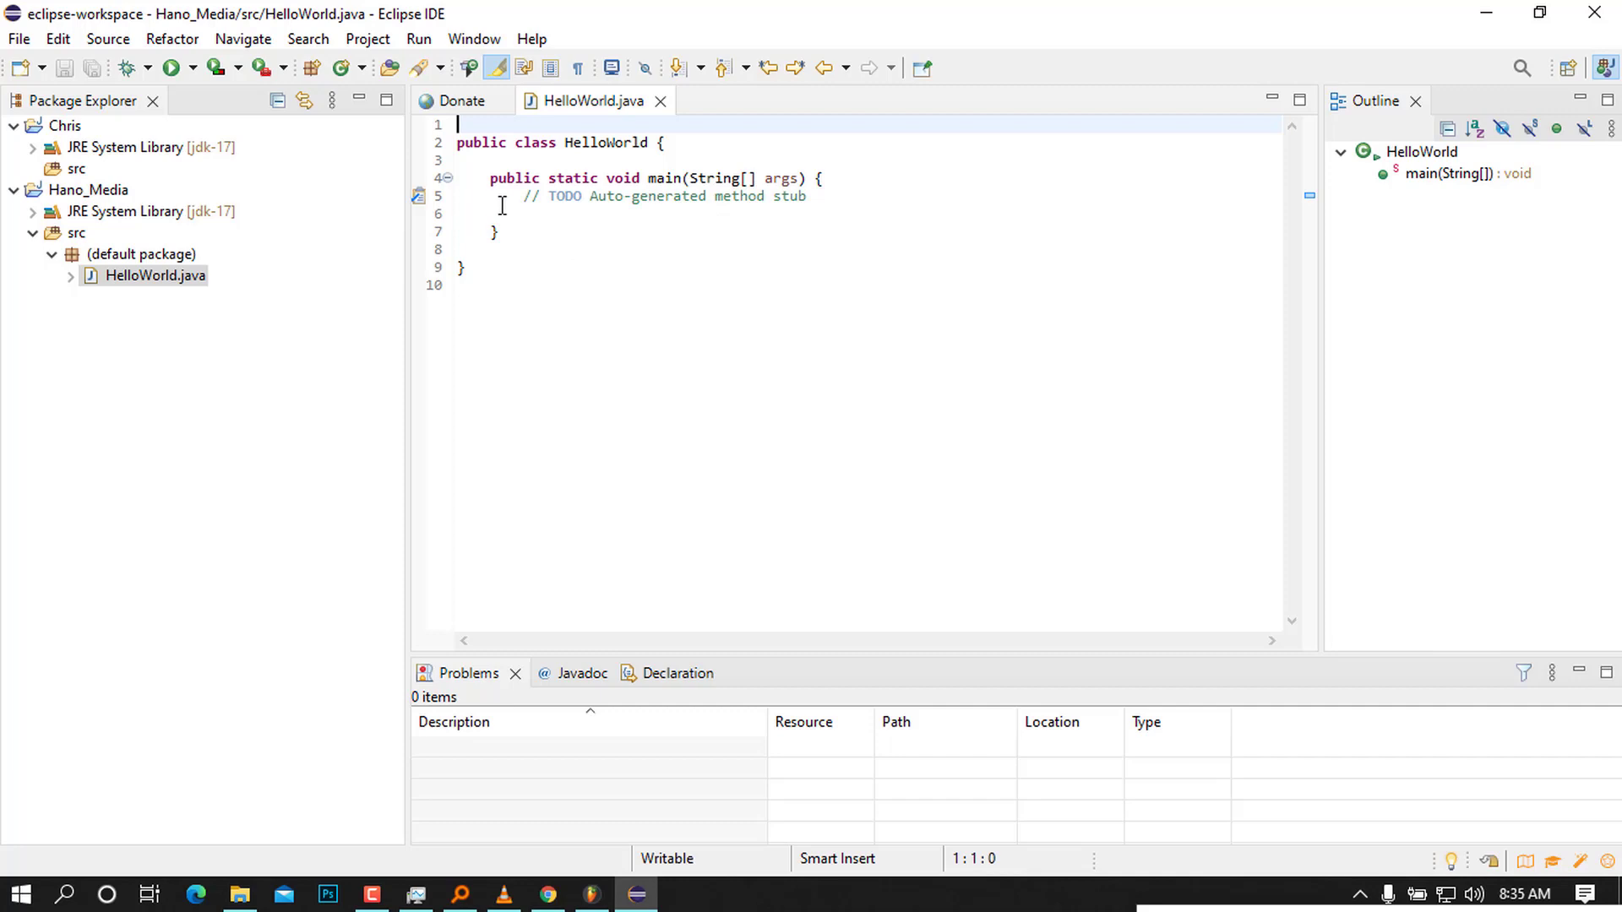
Step: Replace the auto-generated TODO comment in the main method with an empty System.out.println(); statement
{"action": "mouse_move", "coordinate": [498, 203]}
{"action": "left_mouse_down"}
{"action": "mouse_move", "coordinate": [950, 203]}
{"action": "mouse_move", "coordinate": [622, 224]}
{"action": "mouse_move", "coordinate": [525, 194]}
{"action": "left_mouse_up"}
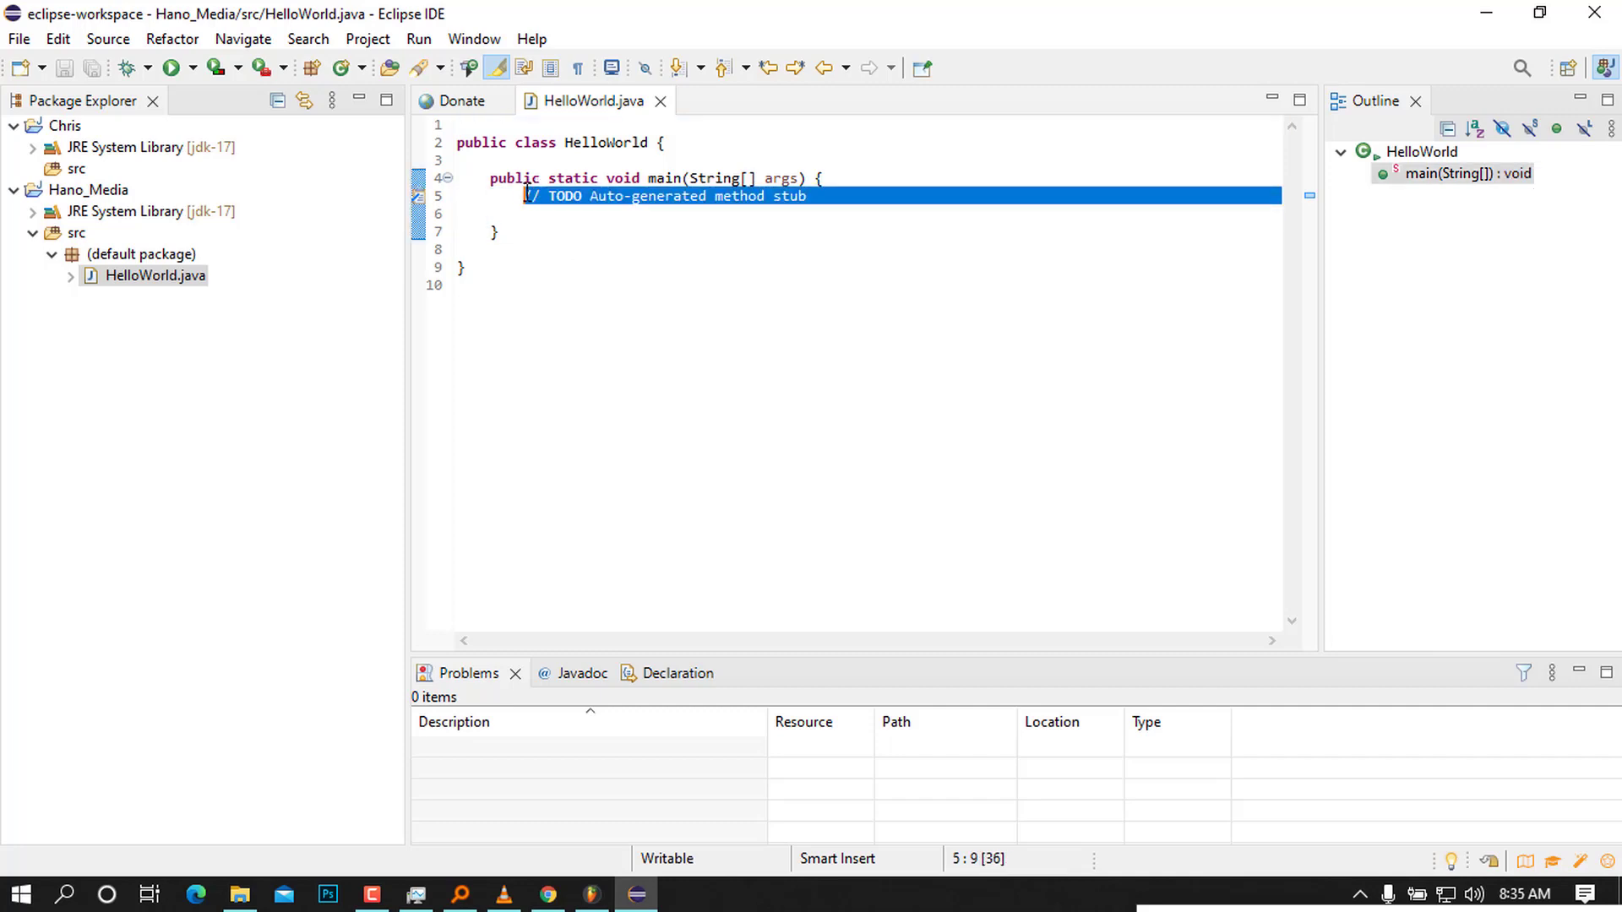
{"action": "key", "text": "BackSpace"}
{"action": "type", "text": "Sy"}
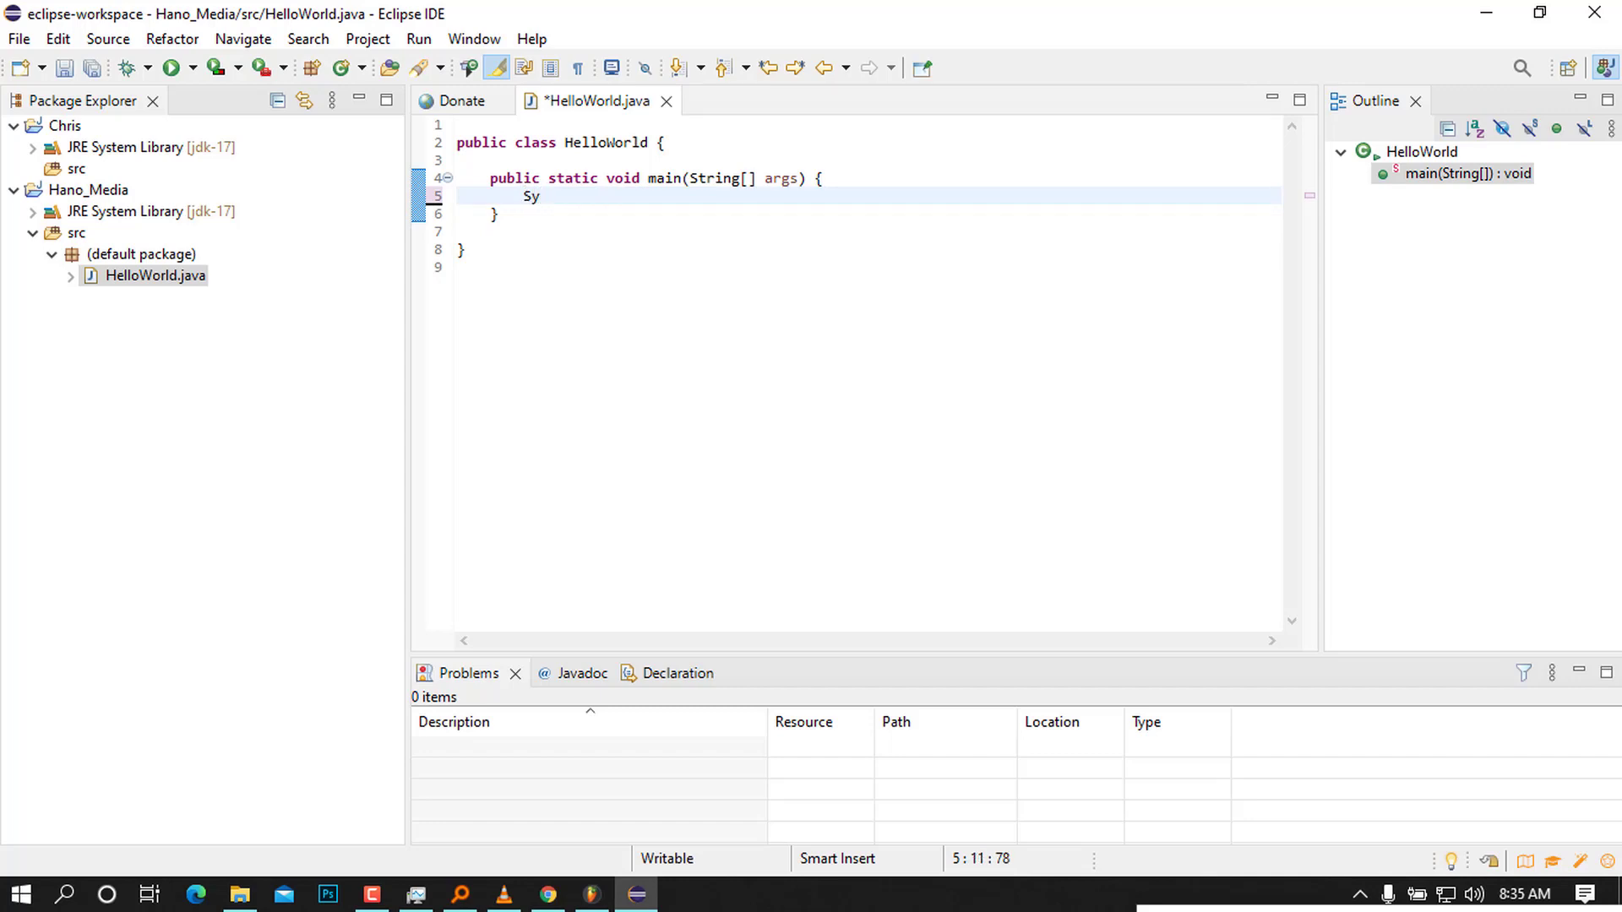
{"action": "type", "text": "stem.ou"}
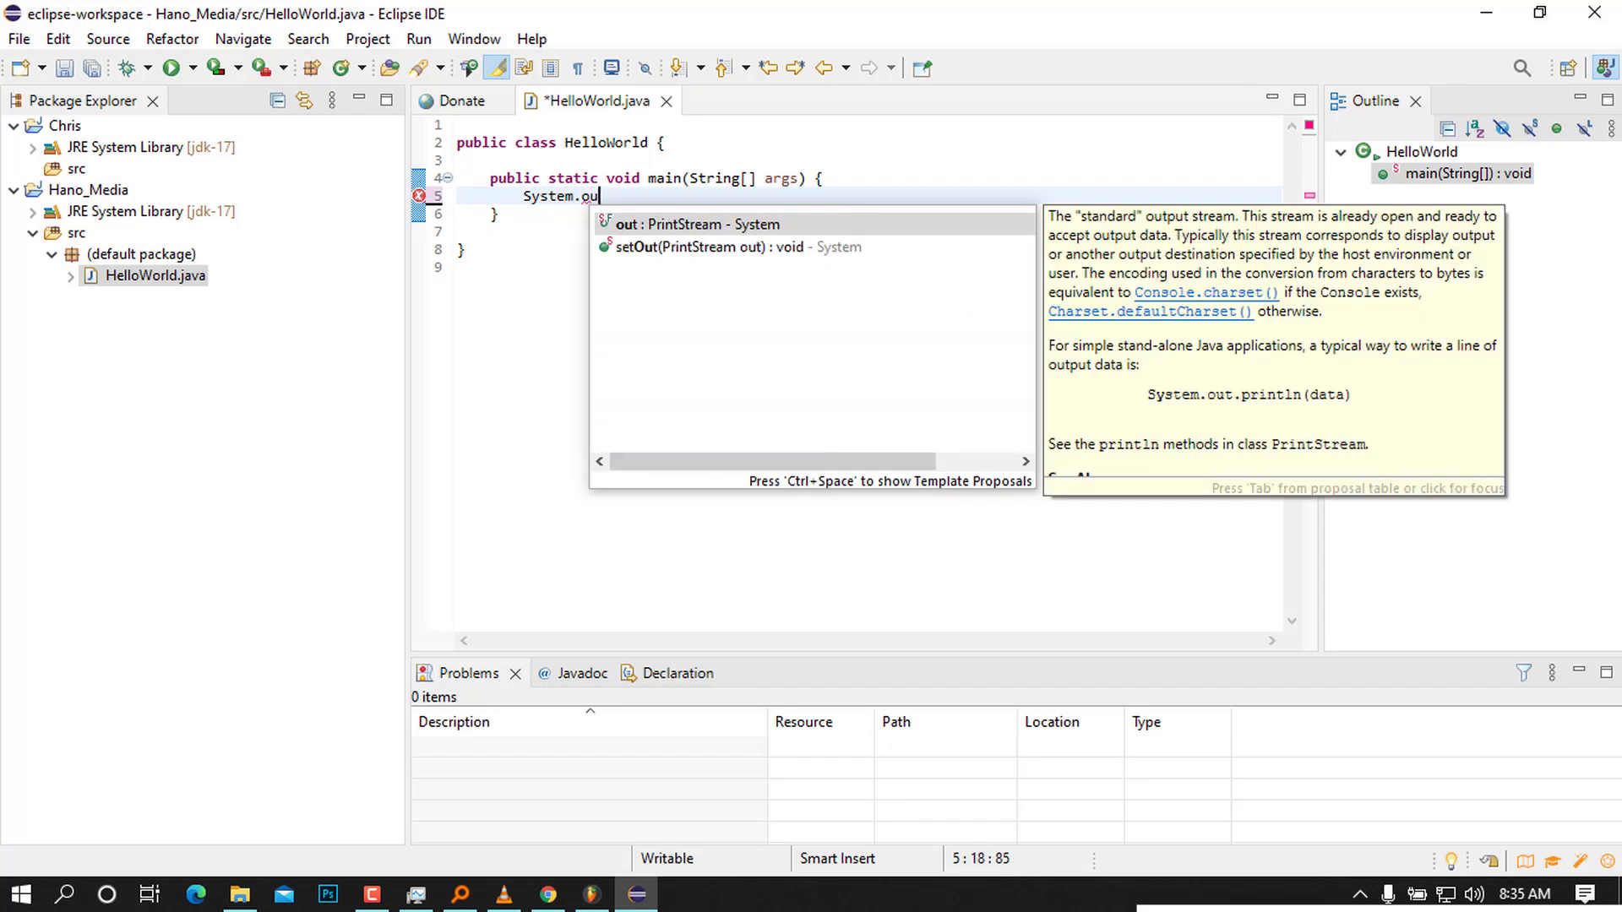
{"action": "key", "text": "Escape"}
{"action": "type", "text": "t."}
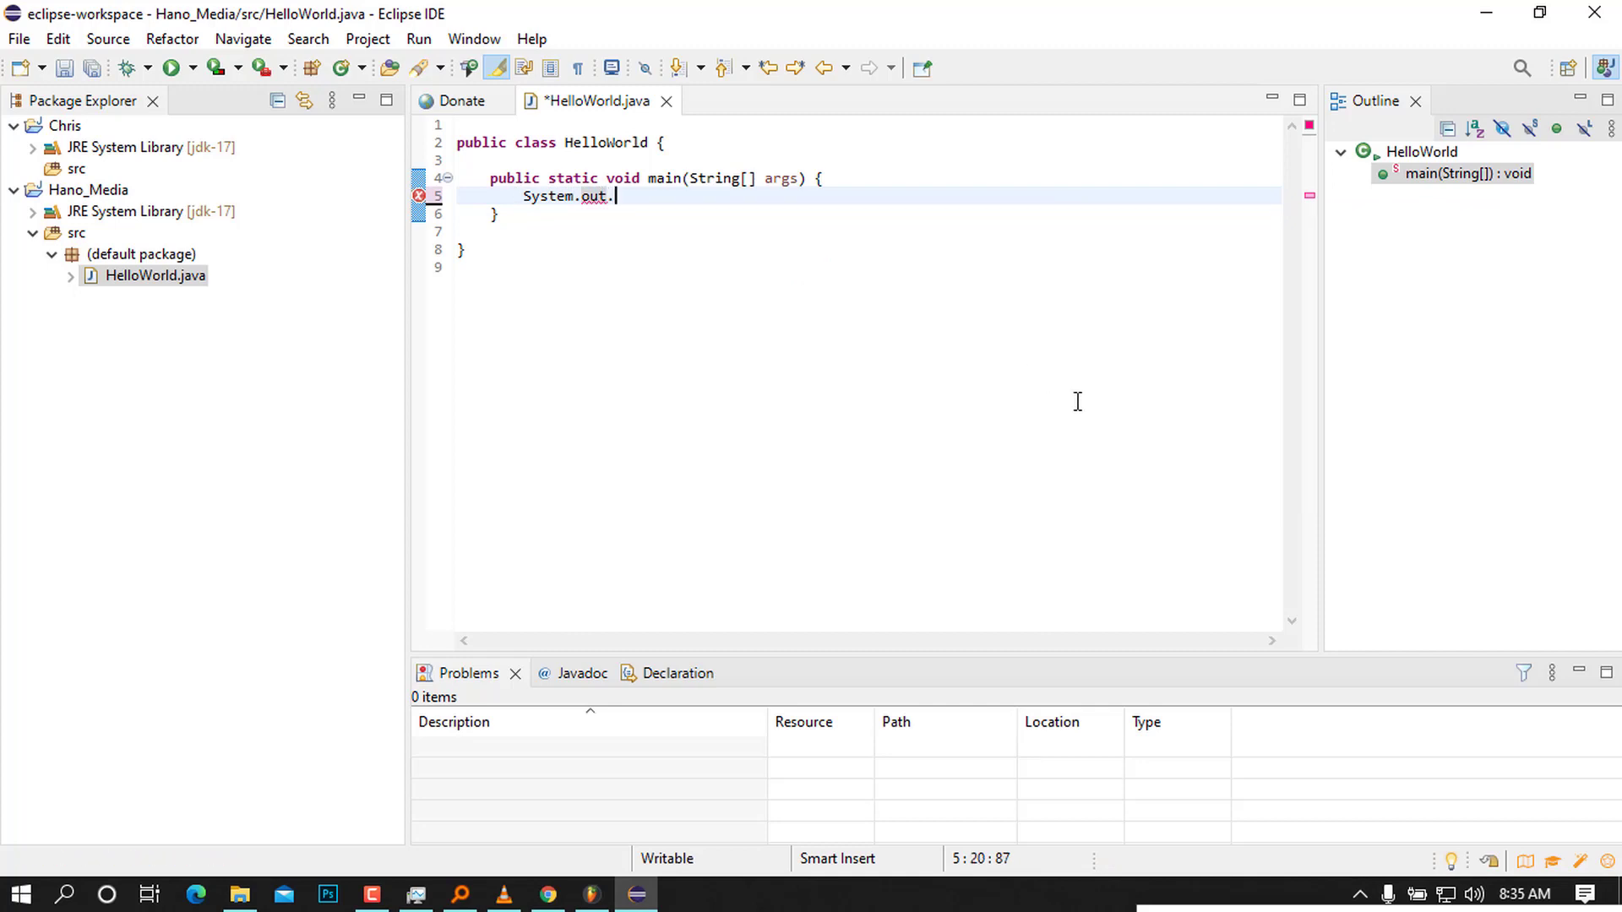
{"action": "type", "text": "prin"}
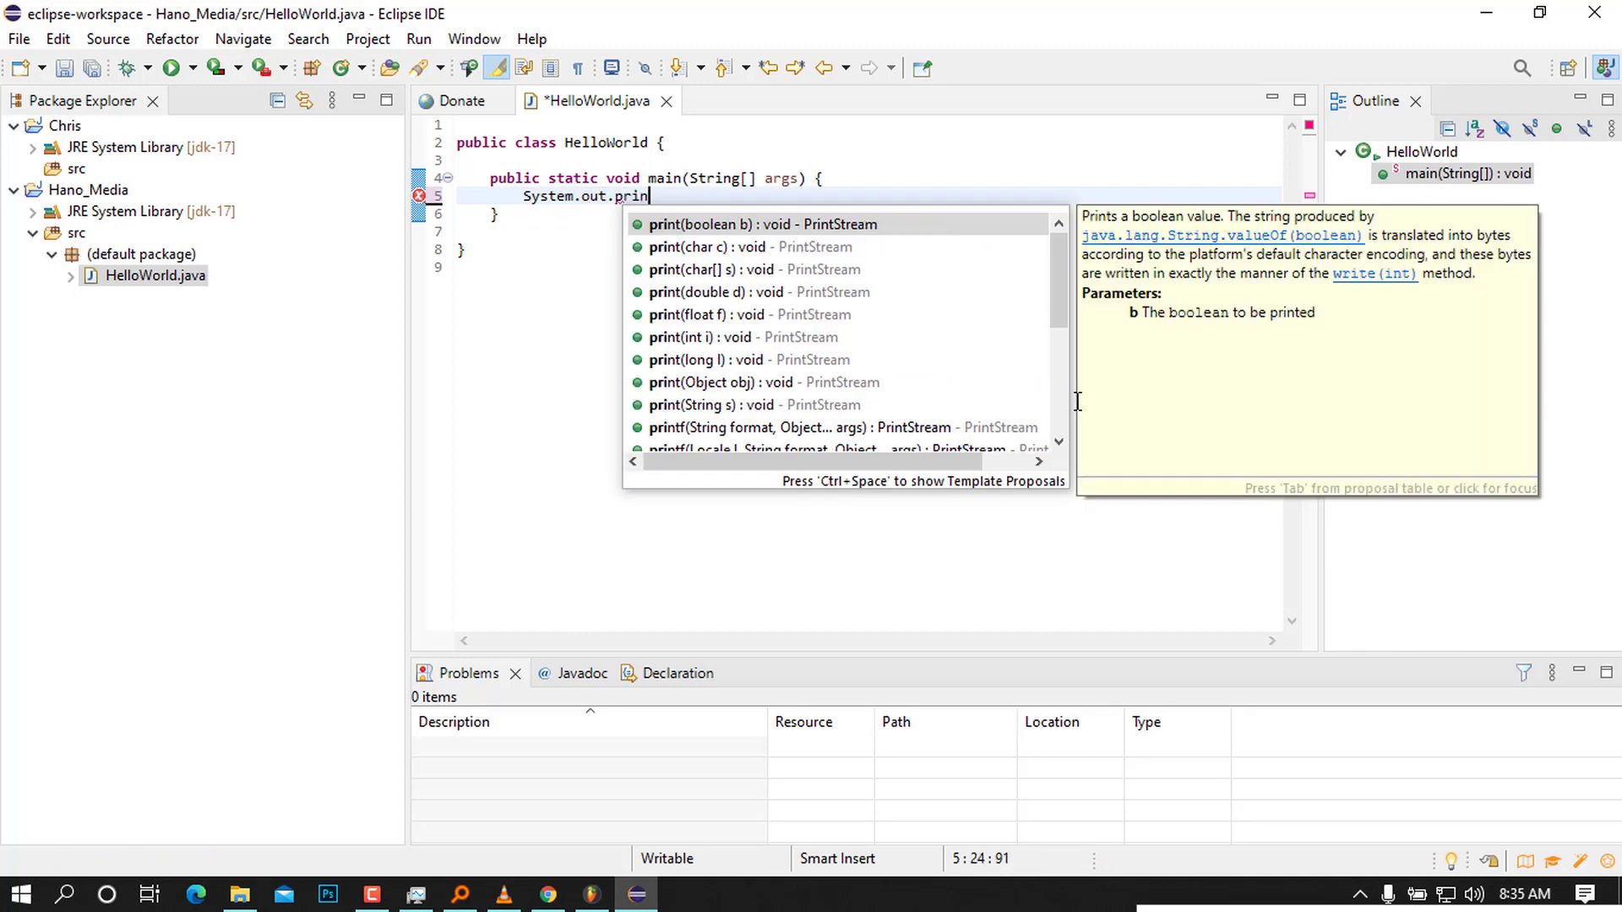
{"action": "type", "text": "tl"}
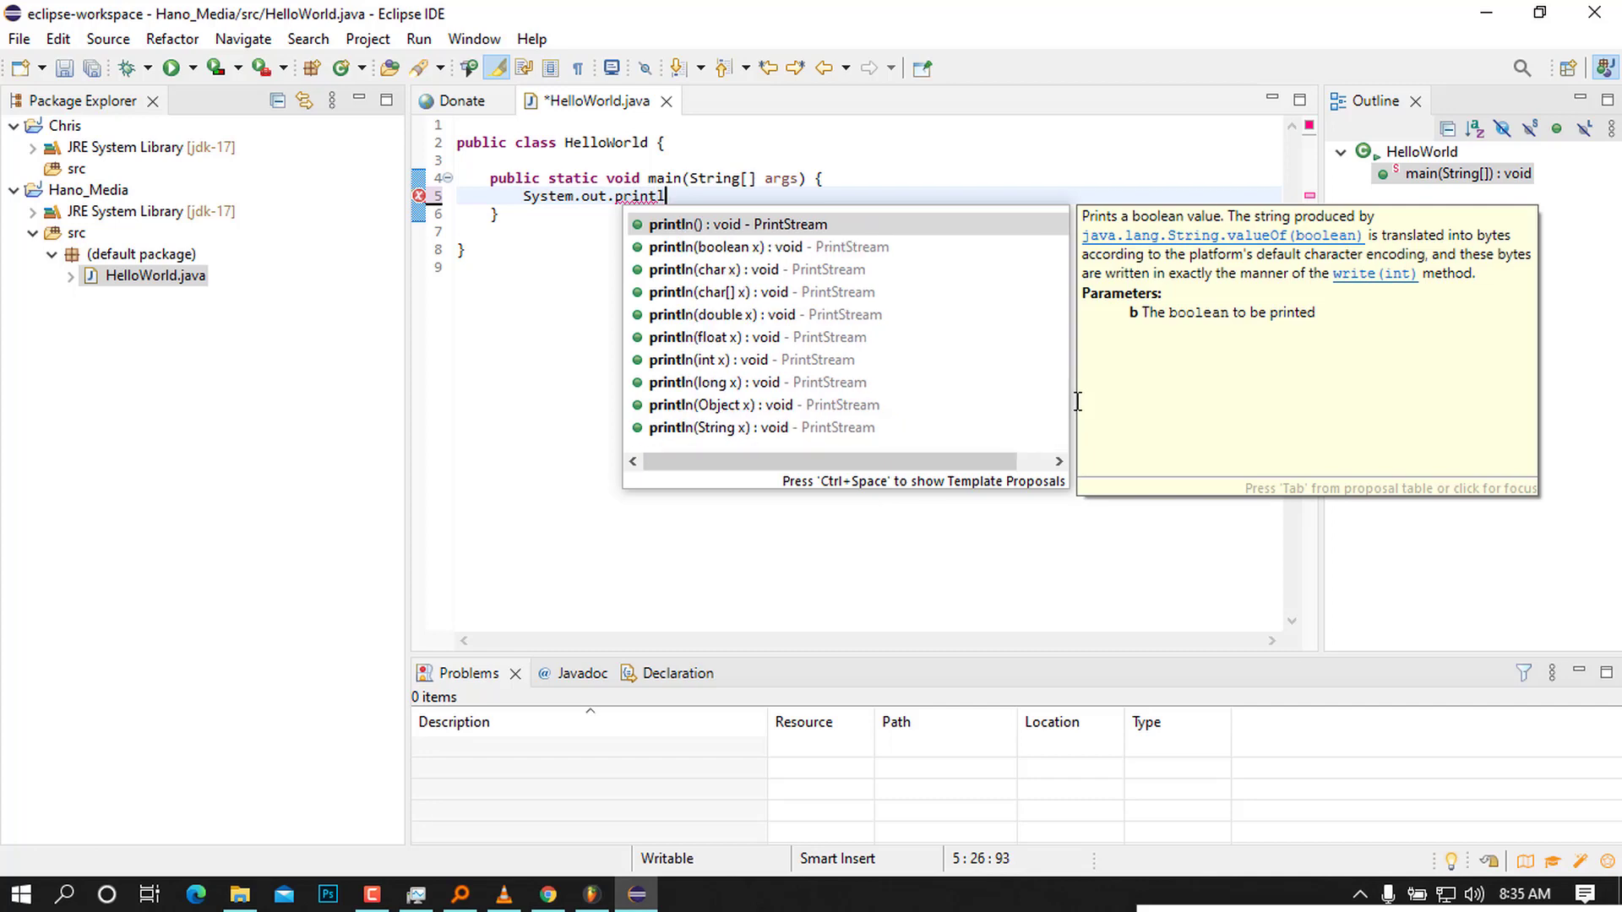
{"action": "key", "text": "Return"}
{"action": "type", "text": ";"}
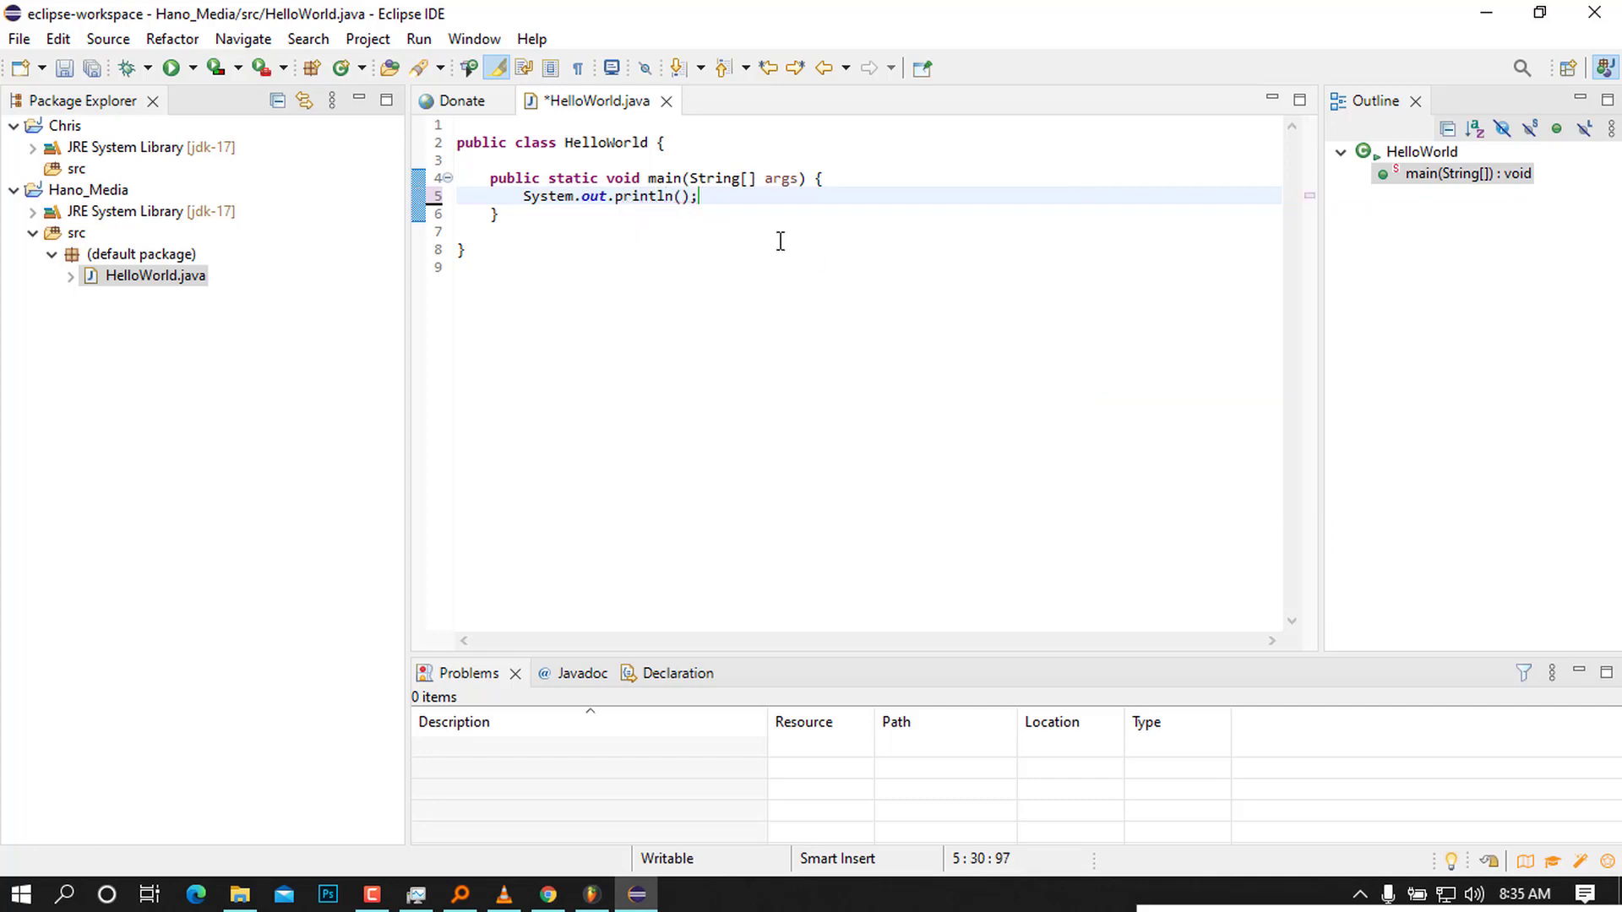
Step: Make the println statement output the string "Hello Viewers please Subscribe"
{"action": "left_click_drag", "start_coordinate": [684, 198], "coordinate": [690, 198]}
{"action": "type", "text": "\""}
{"action": "type", "text": "Hello Vie"}
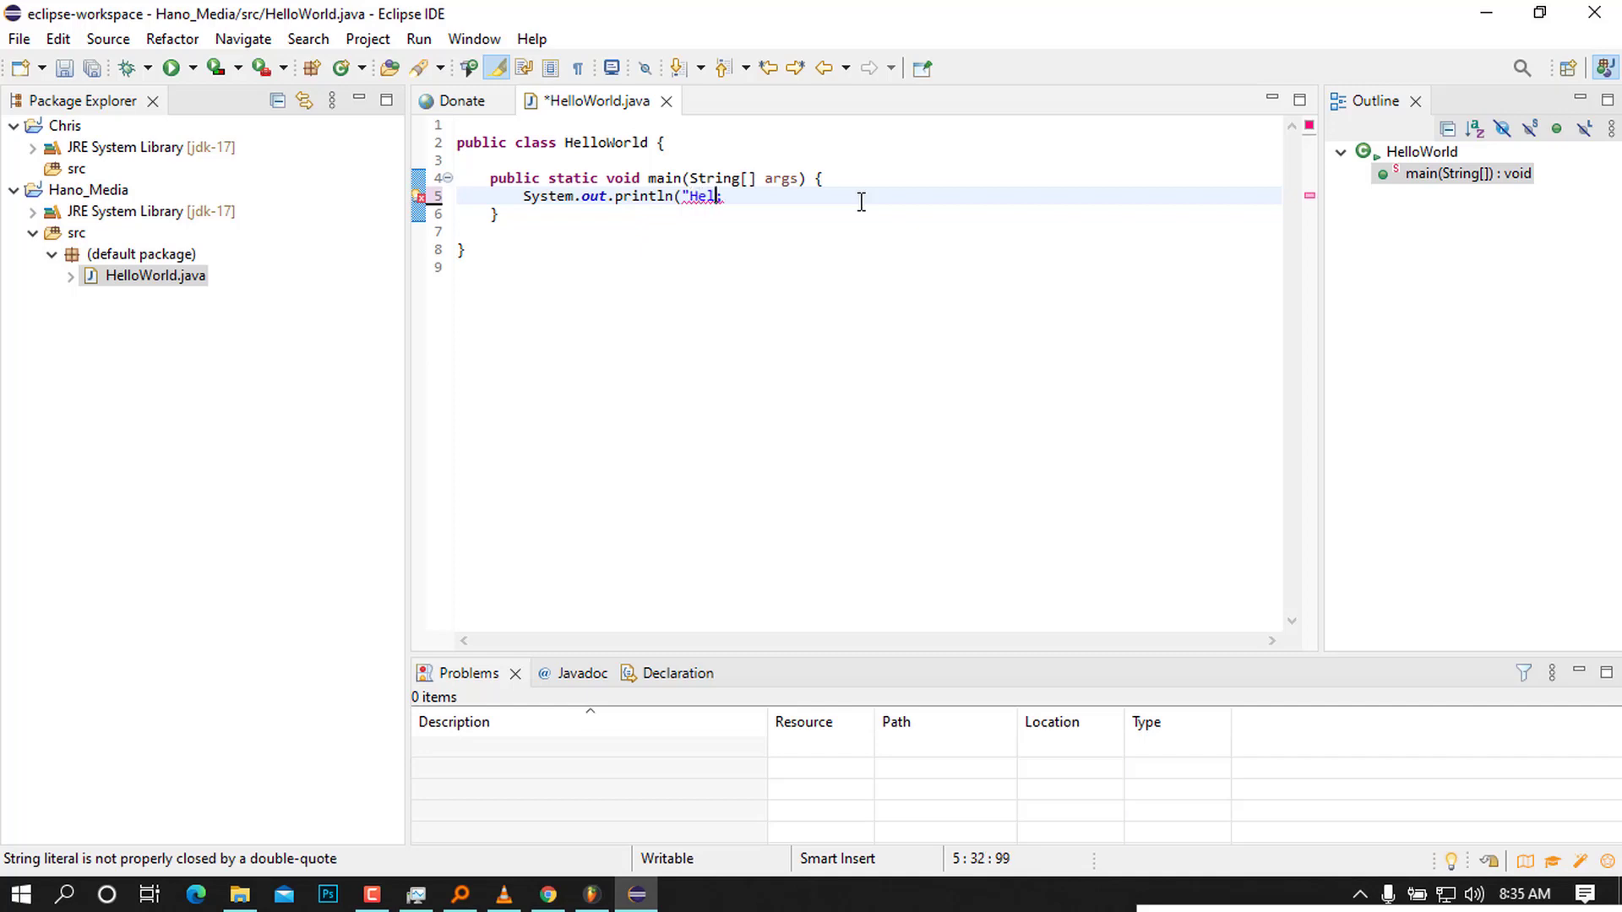
{"action": "type", "text": "were plea"}
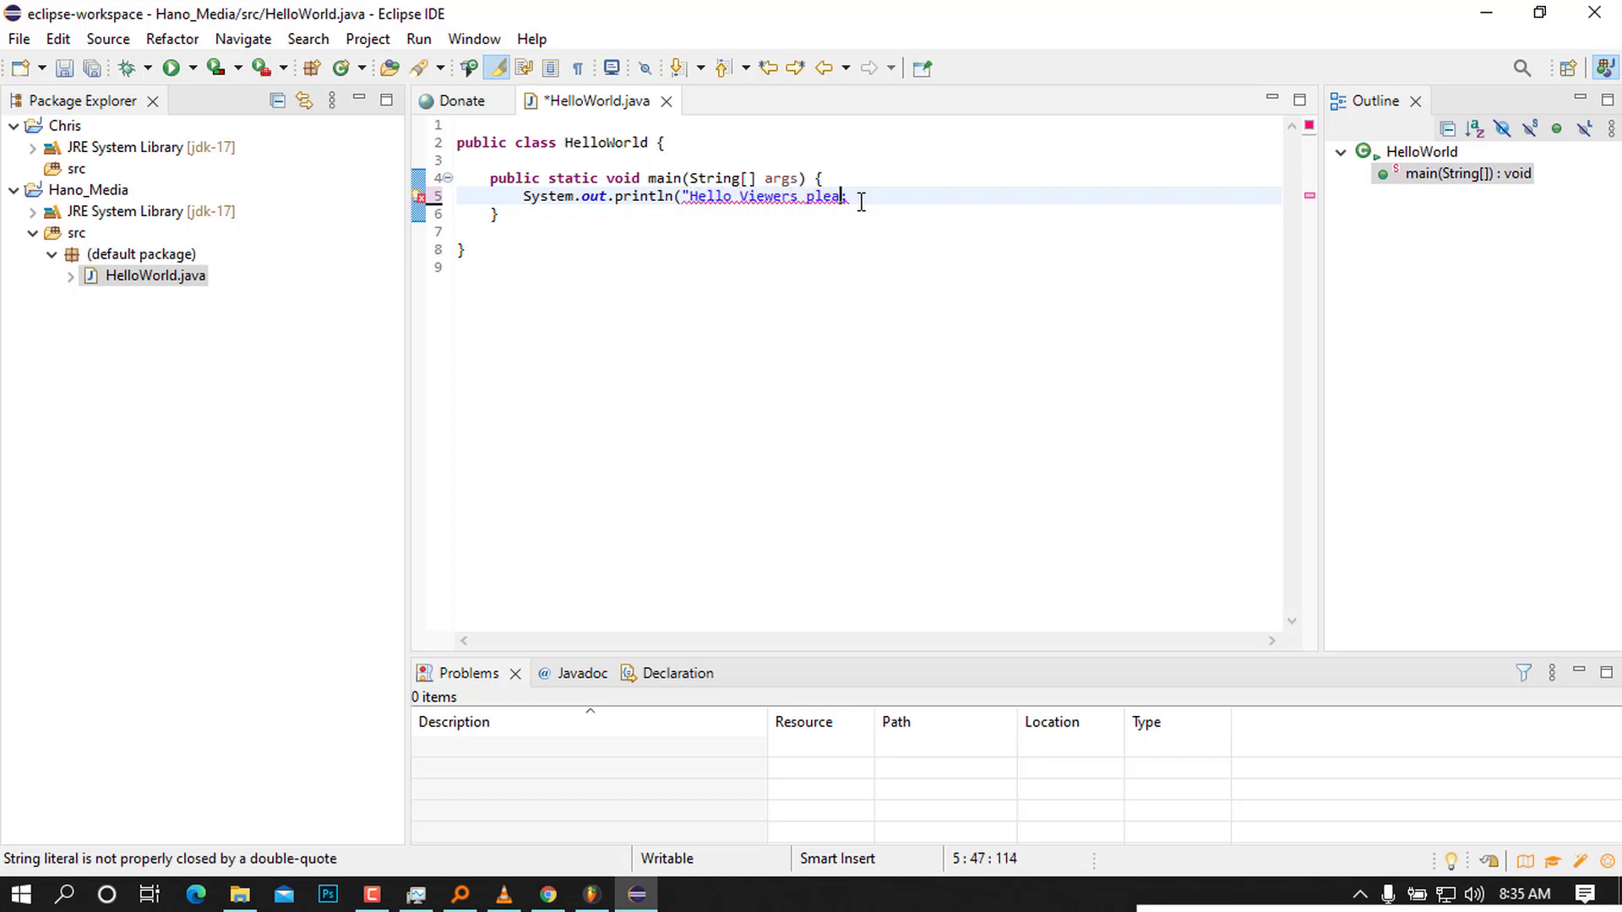
{"action": "type", "text": "se Subscribe\");"}
{"action": "left_click", "coordinate": [853, 277]}
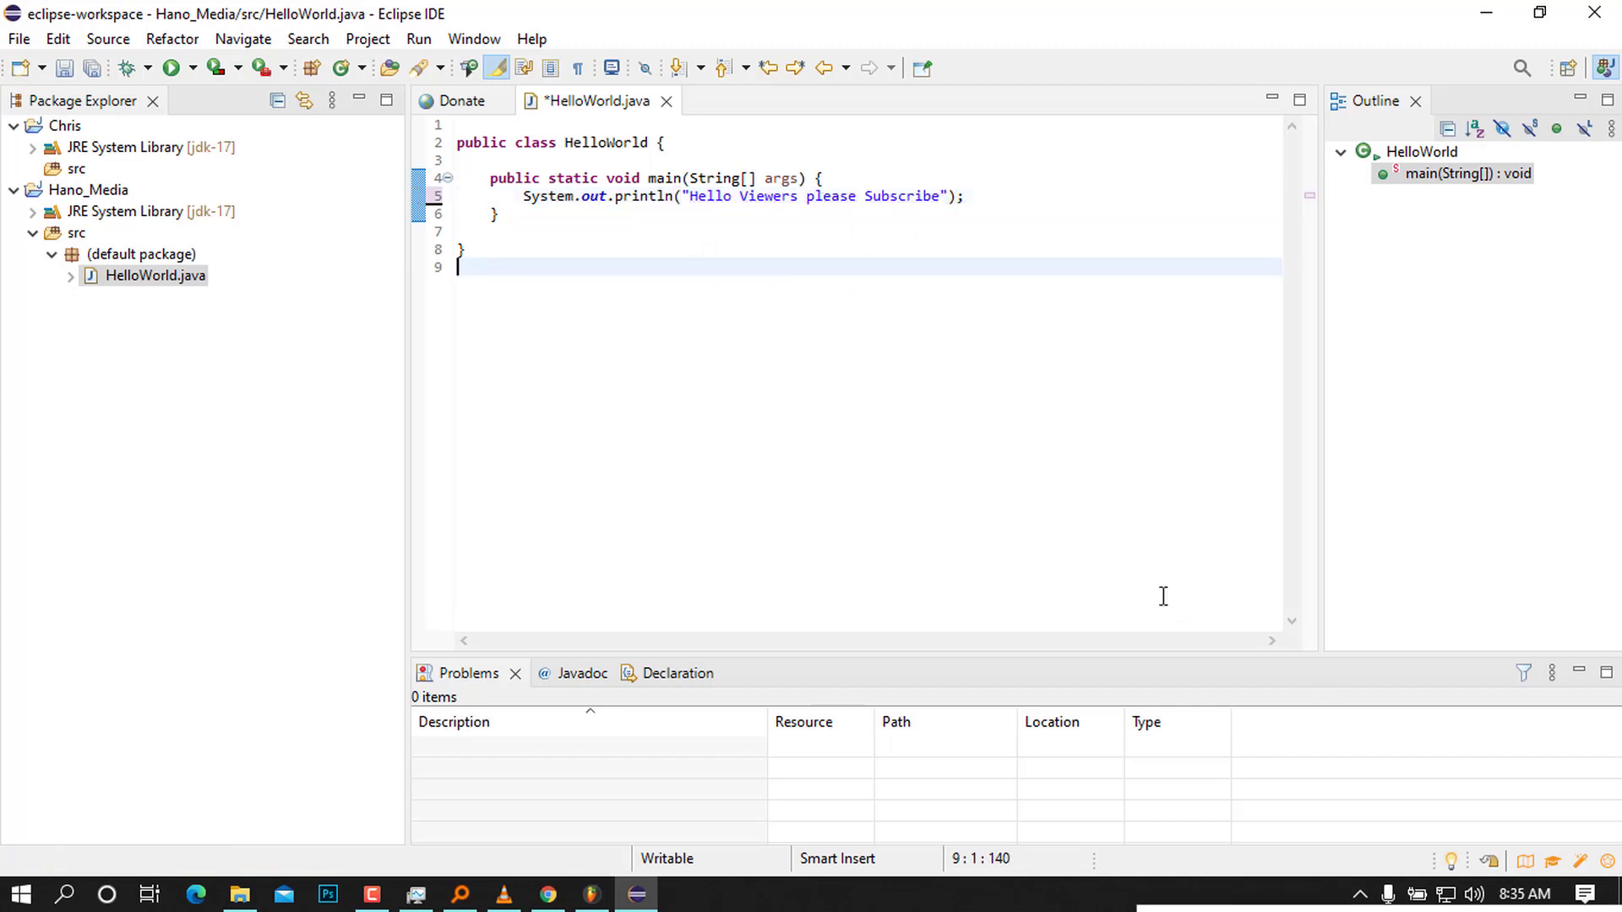
{"action": "left_click_drag", "start_coordinate": [904, 394], "coordinate": [502, 142]}
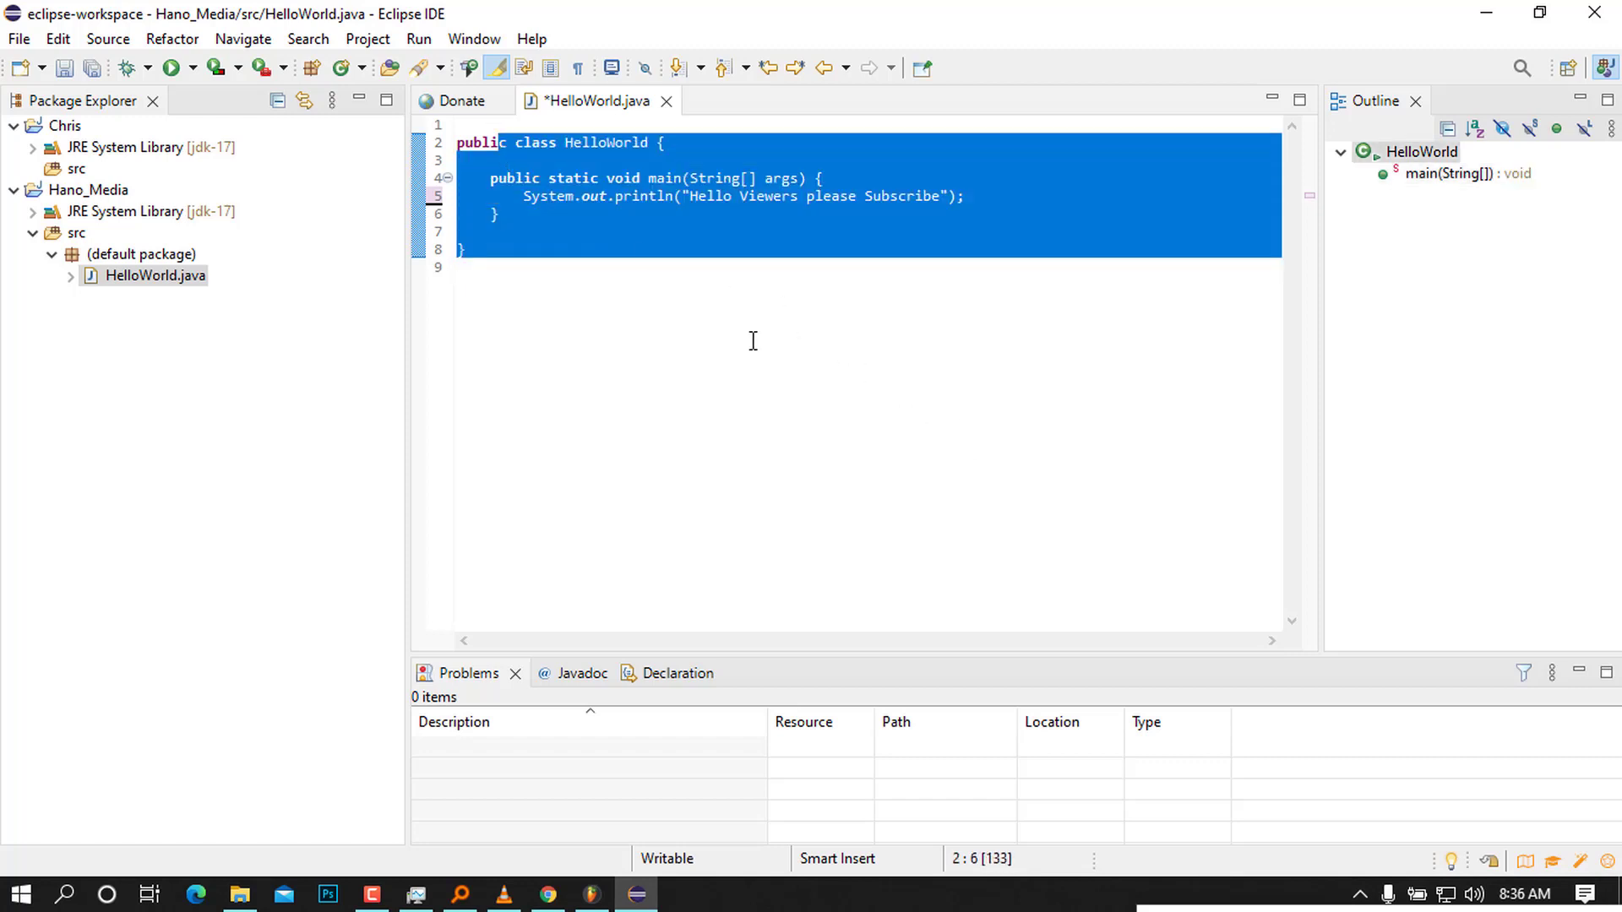
{"action": "left_click", "coordinate": [812, 393]}
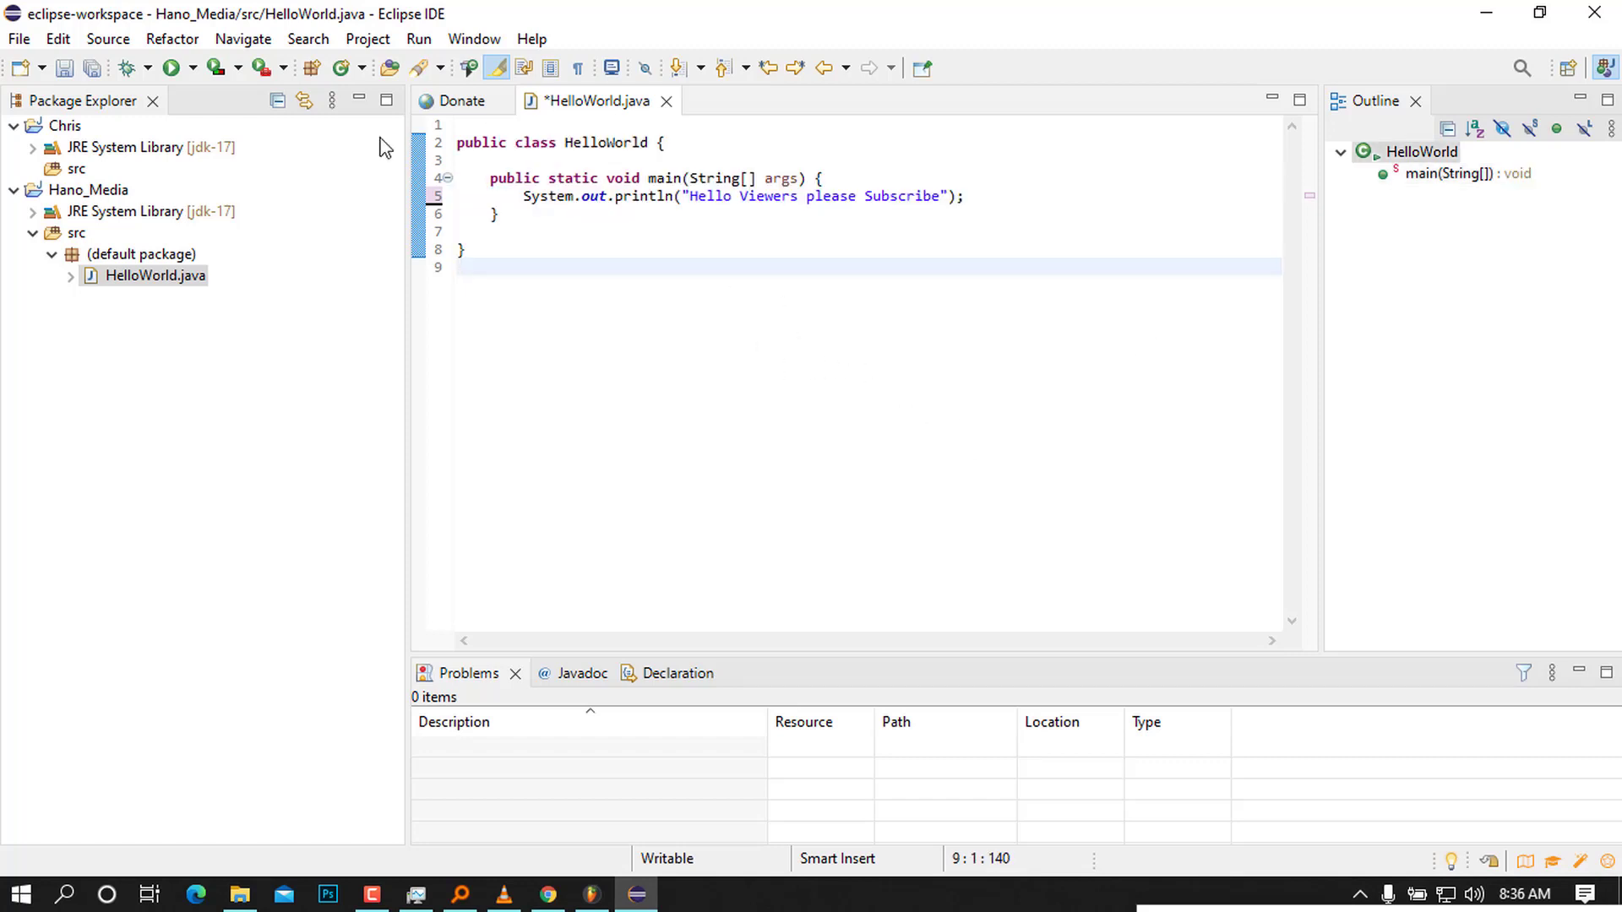
Step: Run the HelloWorld program, saving HelloWorld.java before the launch, and check its console output against the code
{"action": "left_click", "coordinate": [171, 69]}
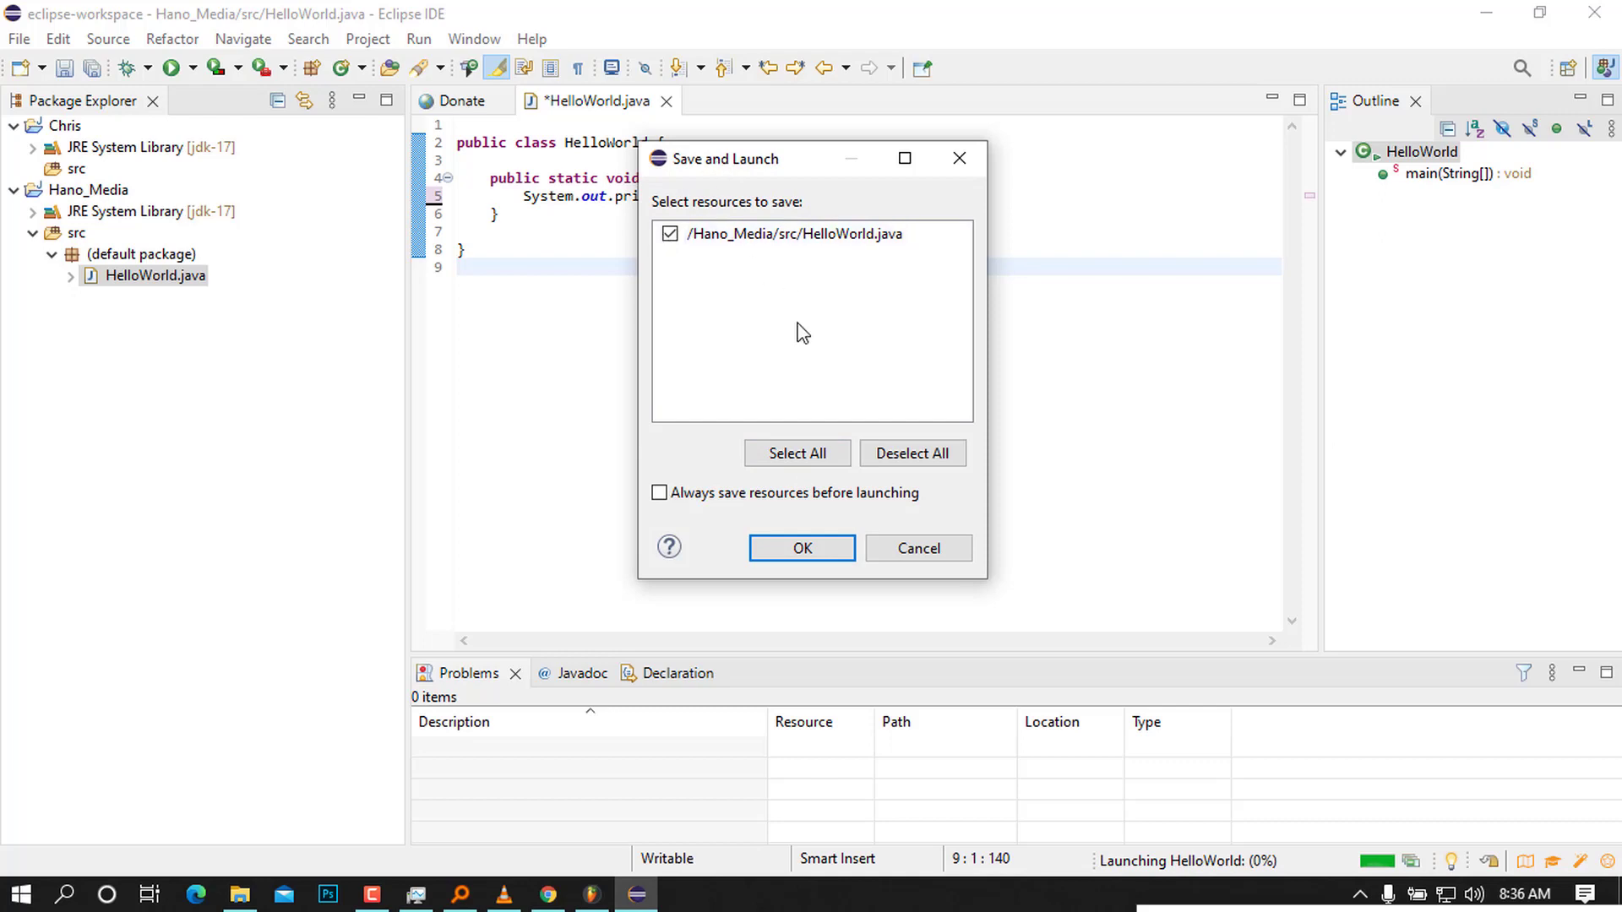
{"action": "left_click", "coordinate": [802, 548]}
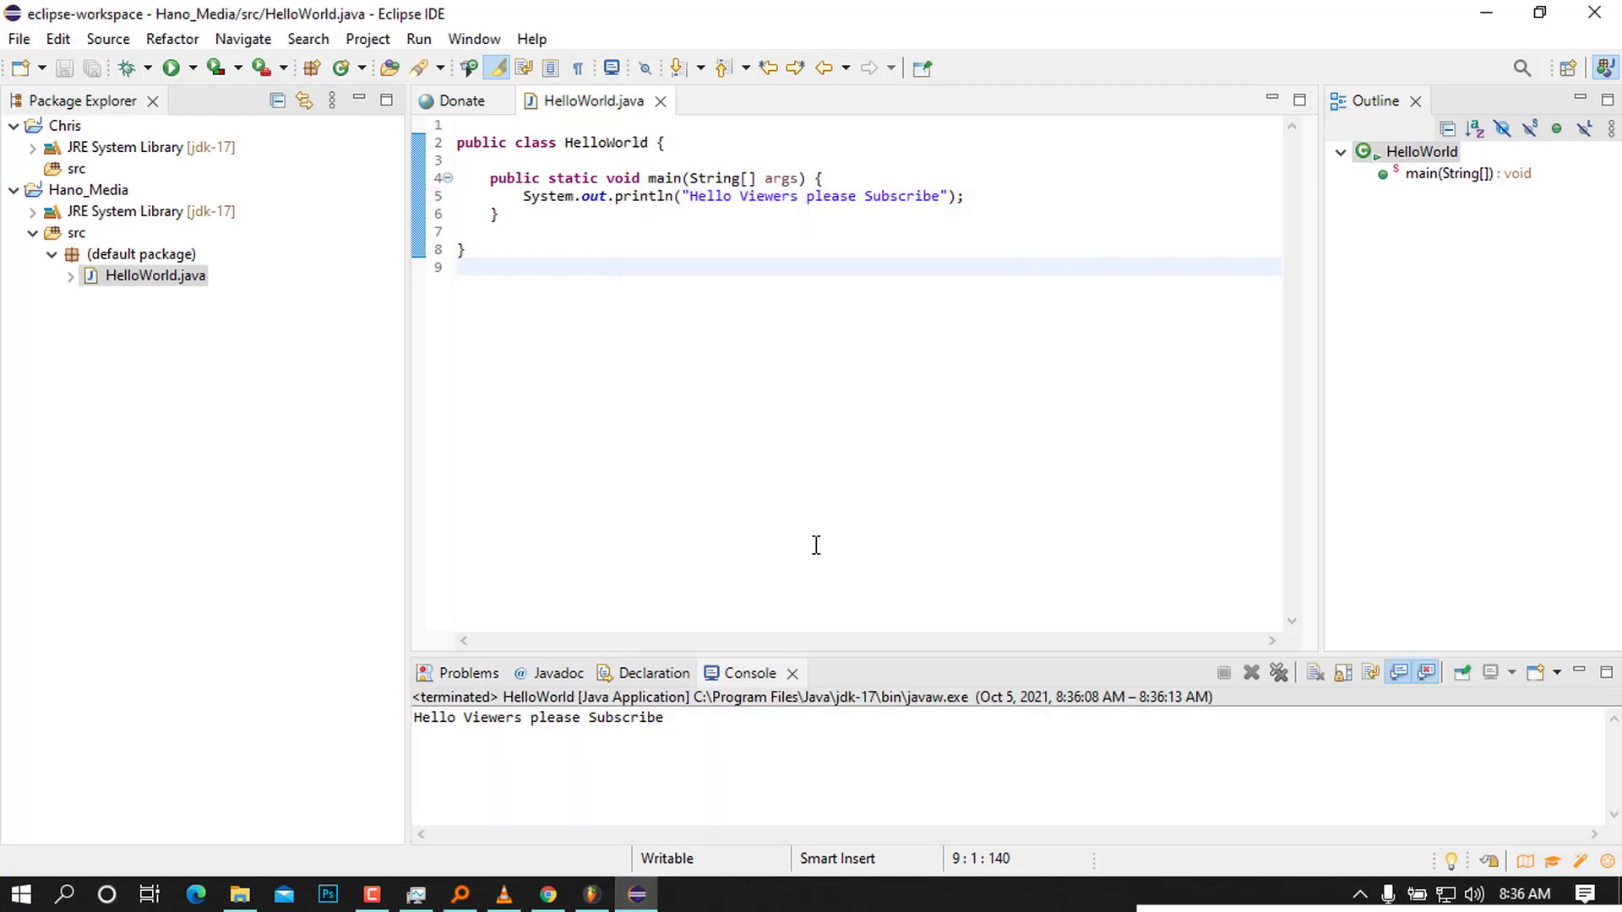
{"action": "left_click_drag", "start_coordinate": [702, 726], "coordinate": [412, 714]}
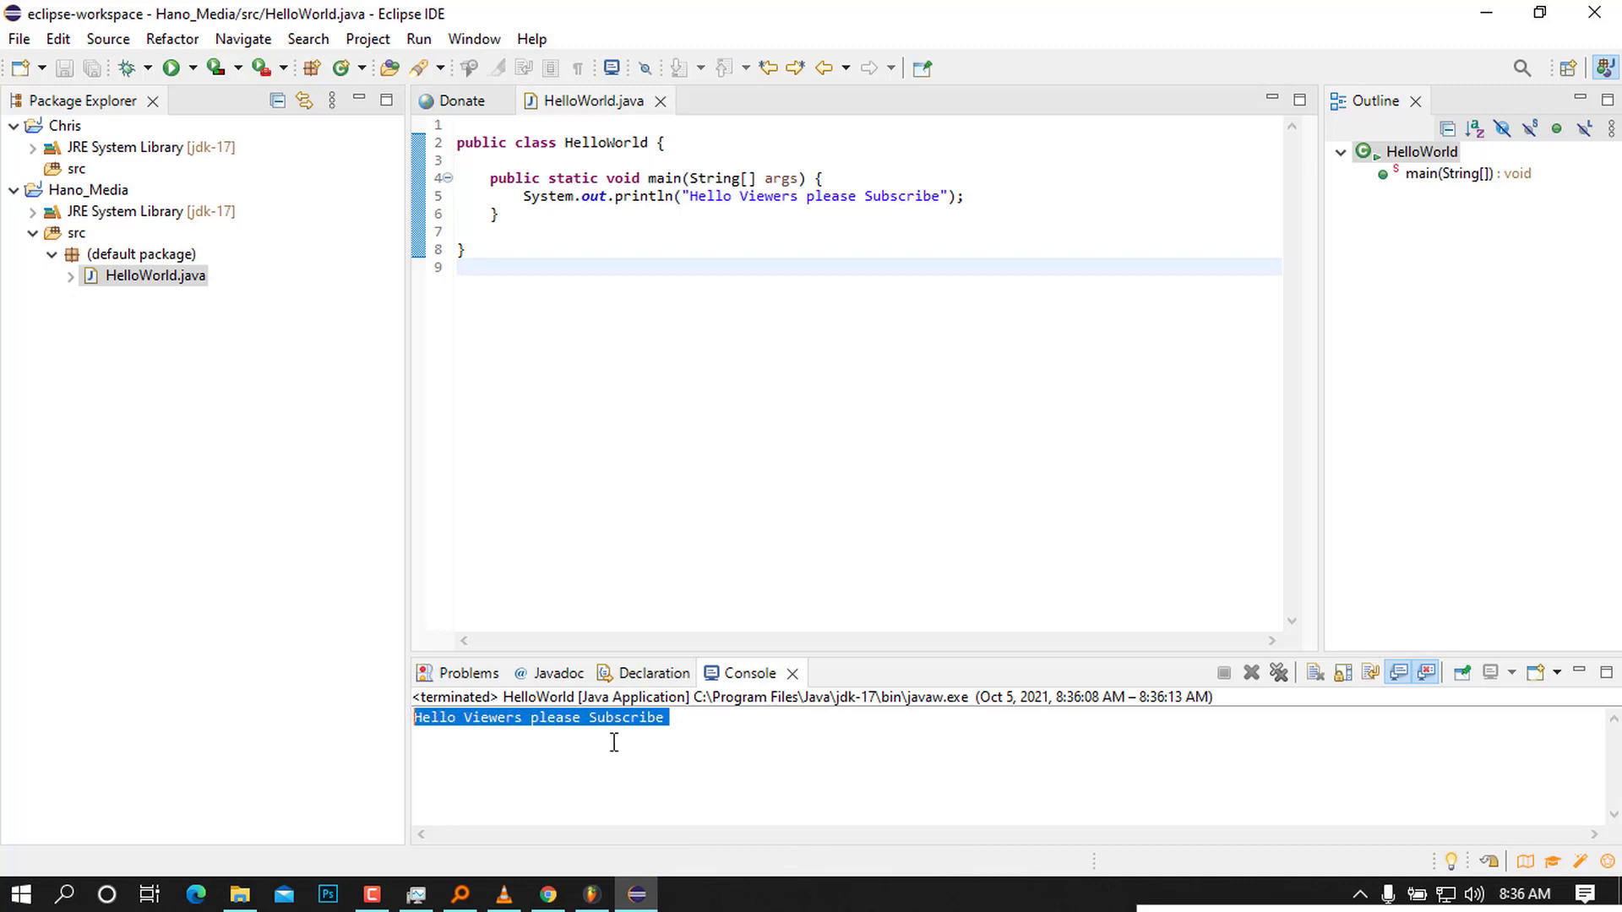
{"action": "left_click", "coordinate": [651, 742]}
{"action": "left_click", "coordinate": [986, 202]}
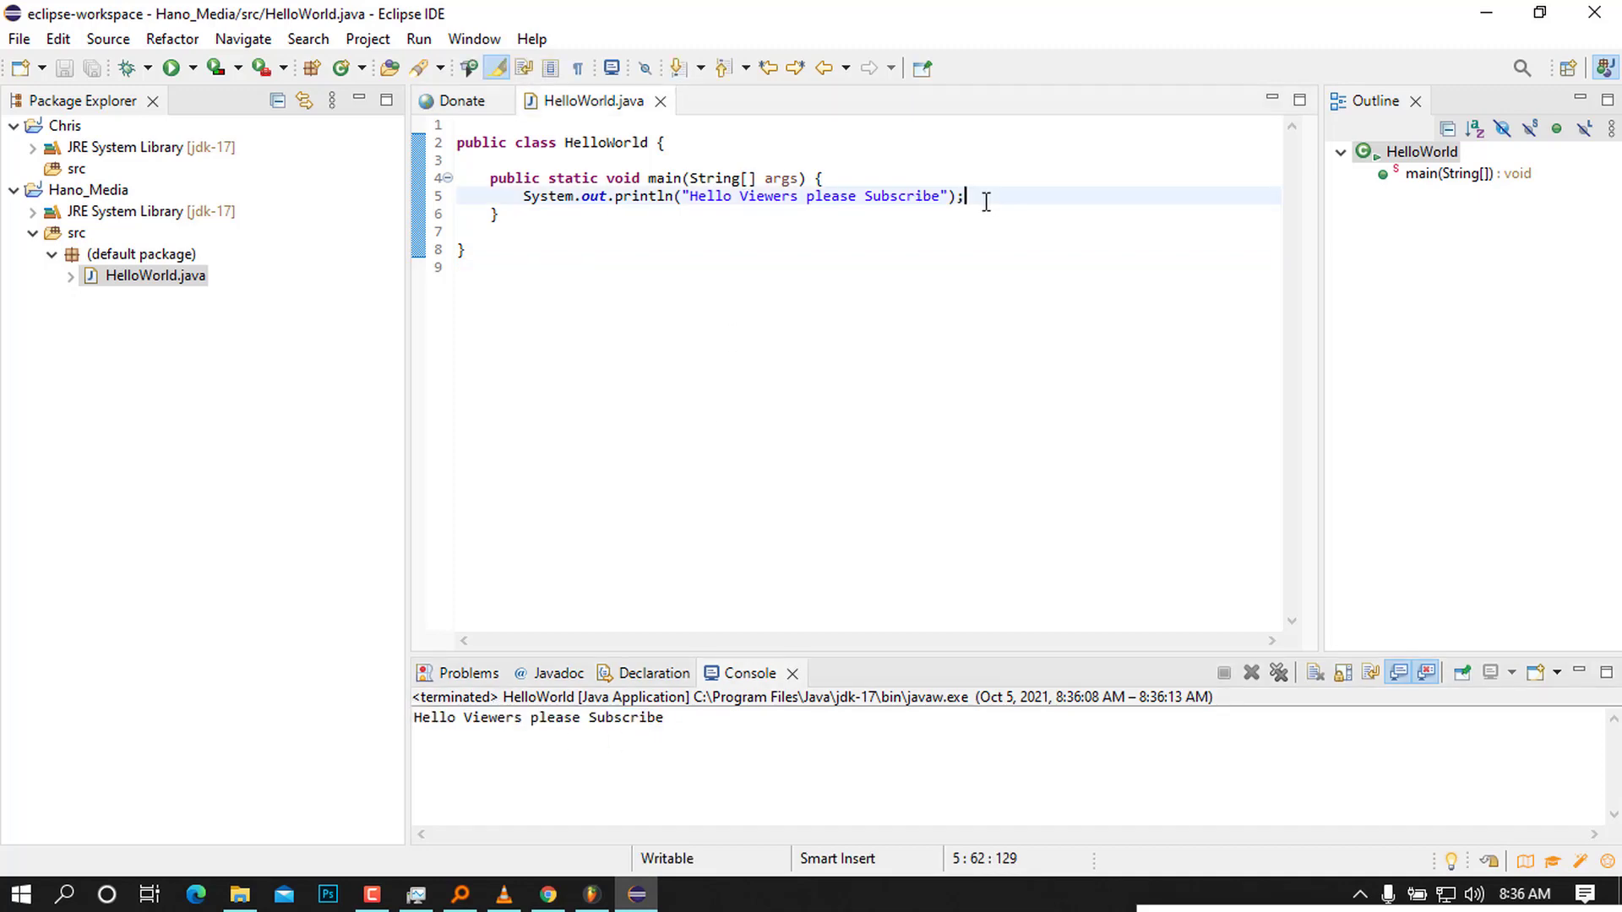